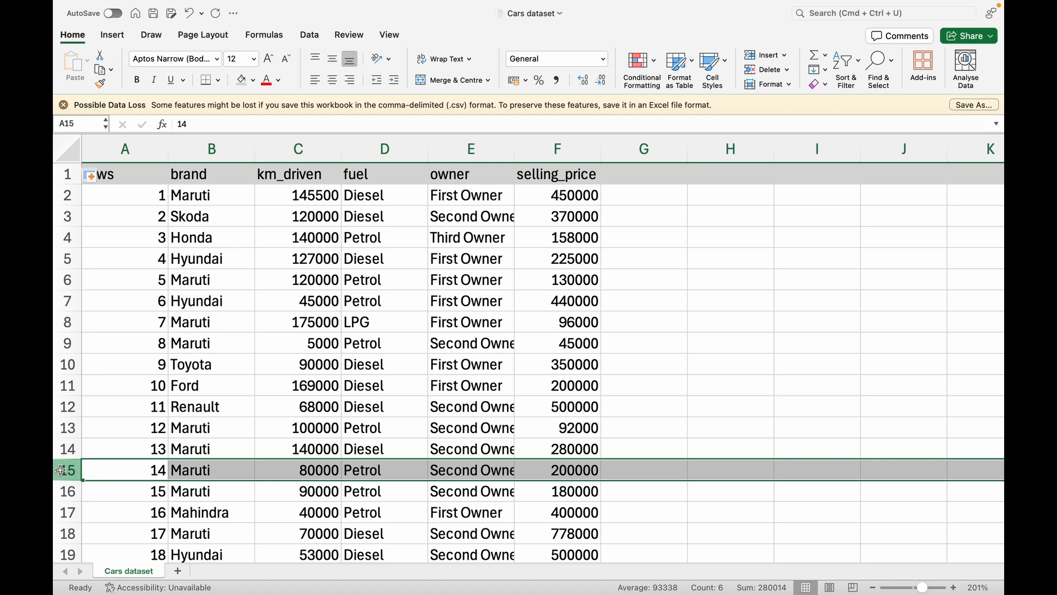
Inspect the car 6 row and its Hyundai brand cell in the dataset
{"action": "scroll", "coordinate": [504, 318], "scroll_direction": "up", "scroll_amount": 2}
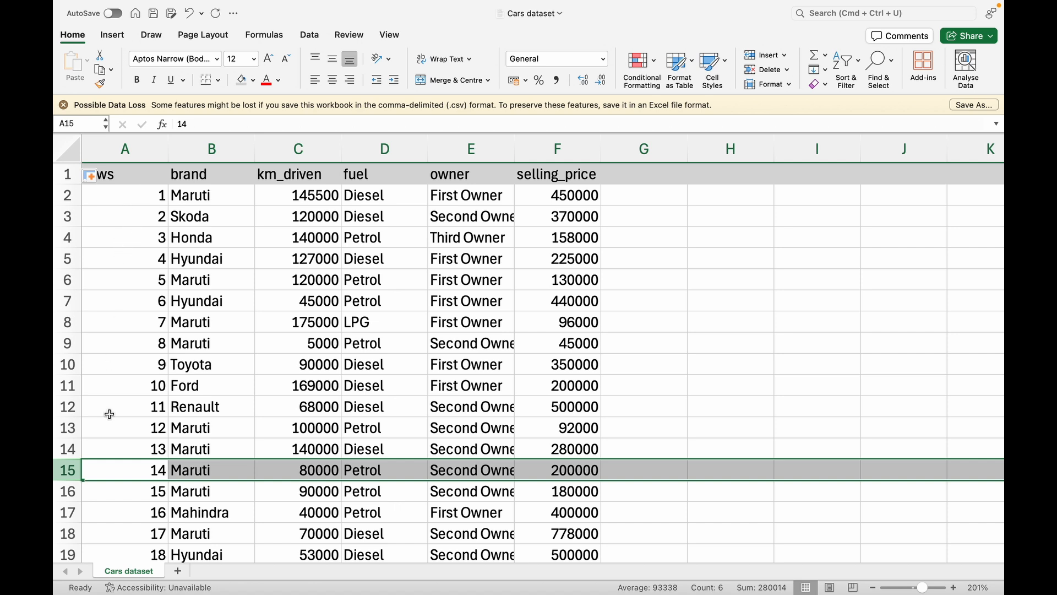
{"action": "left_click", "coordinate": [677, 339]}
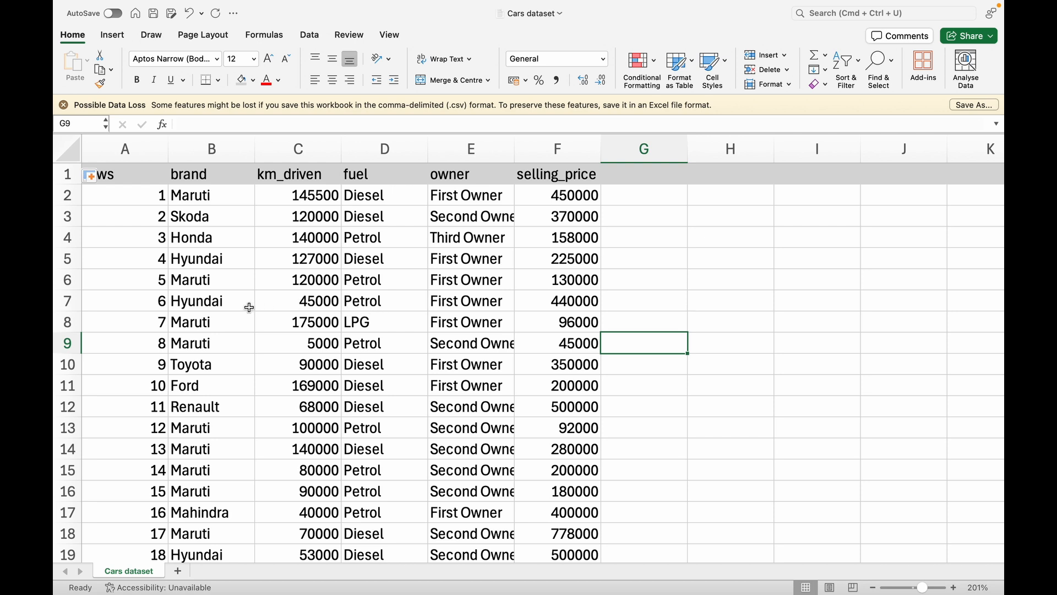
{"action": "left_click", "coordinate": [71, 302]}
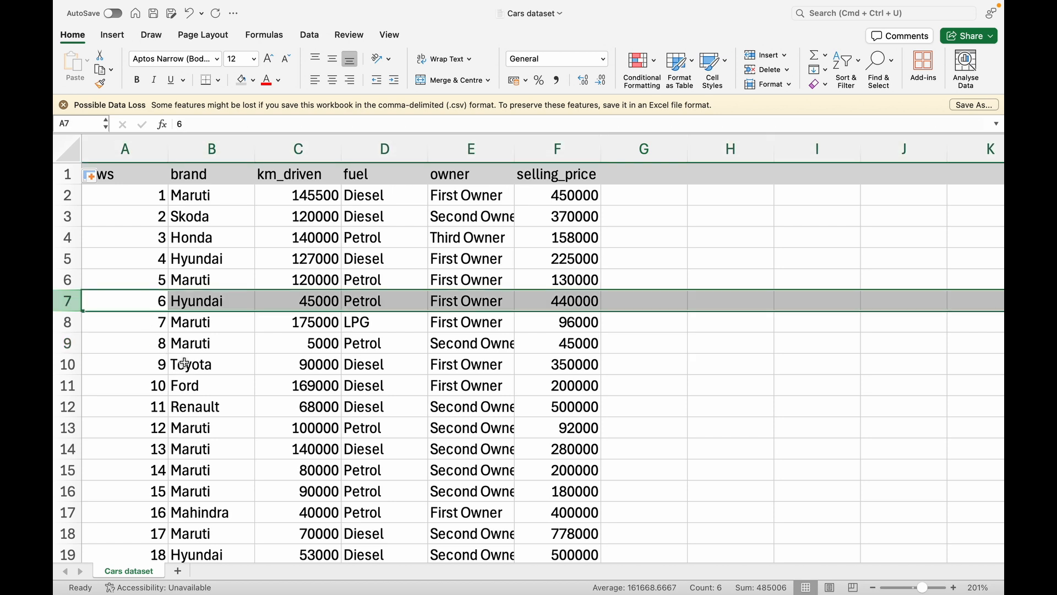
{"action": "left_click", "coordinate": [205, 305]}
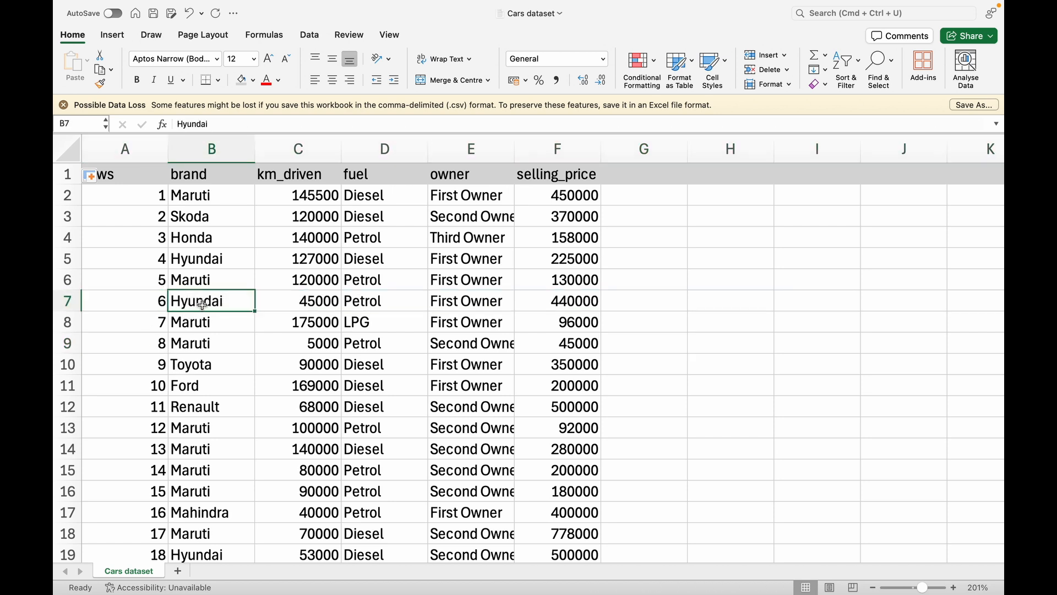
{"action": "left_click", "coordinate": [60, 301]}
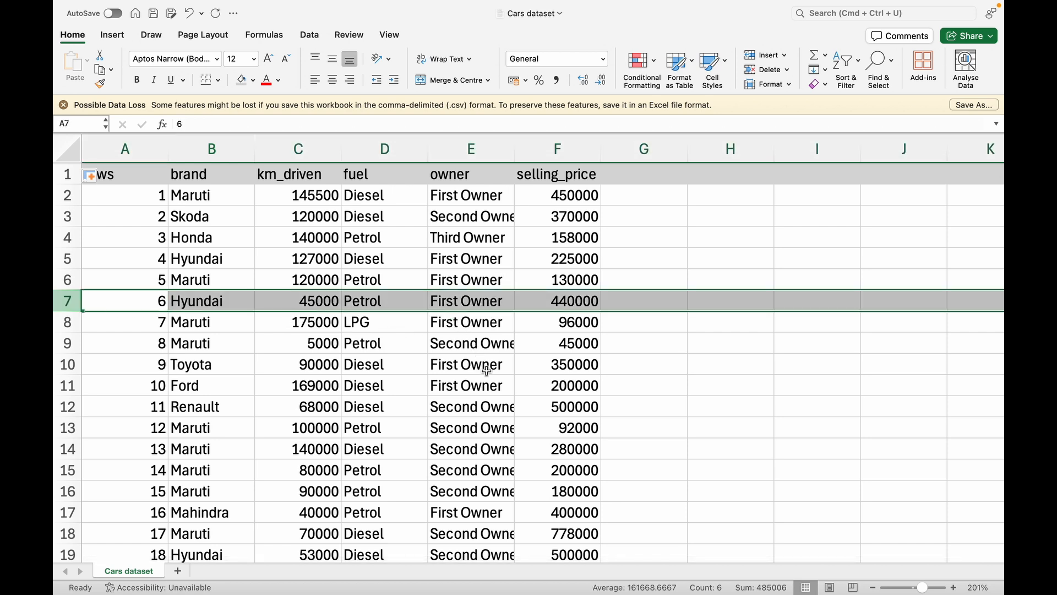
{"action": "left_click", "coordinate": [670, 420]}
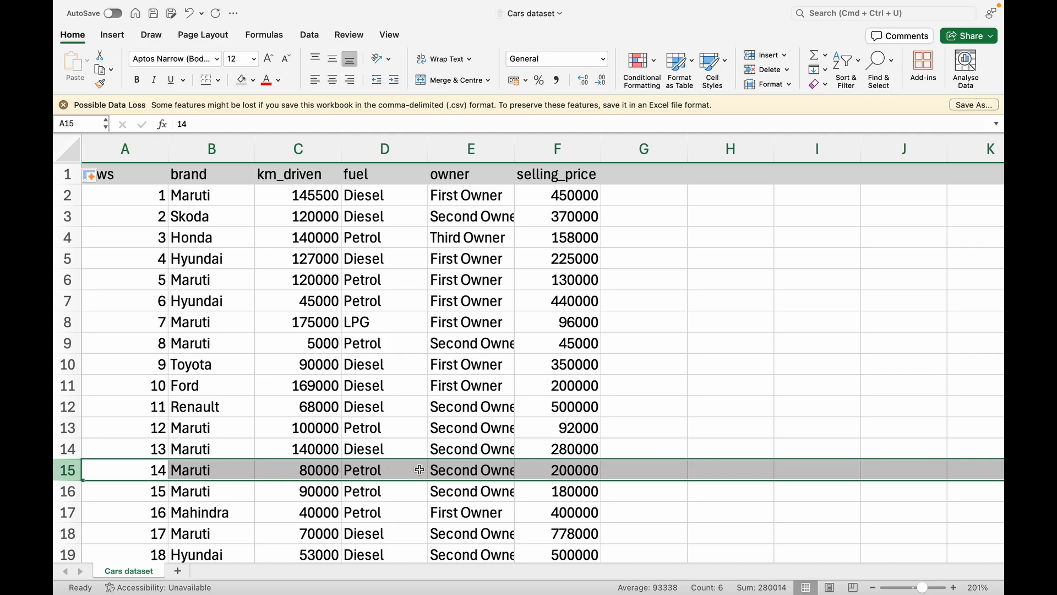
Enter the label Maruti in H4 and move on to I4
{"action": "scroll", "coordinate": [419, 469], "scroll_direction": "down", "scroll_amount": 20}
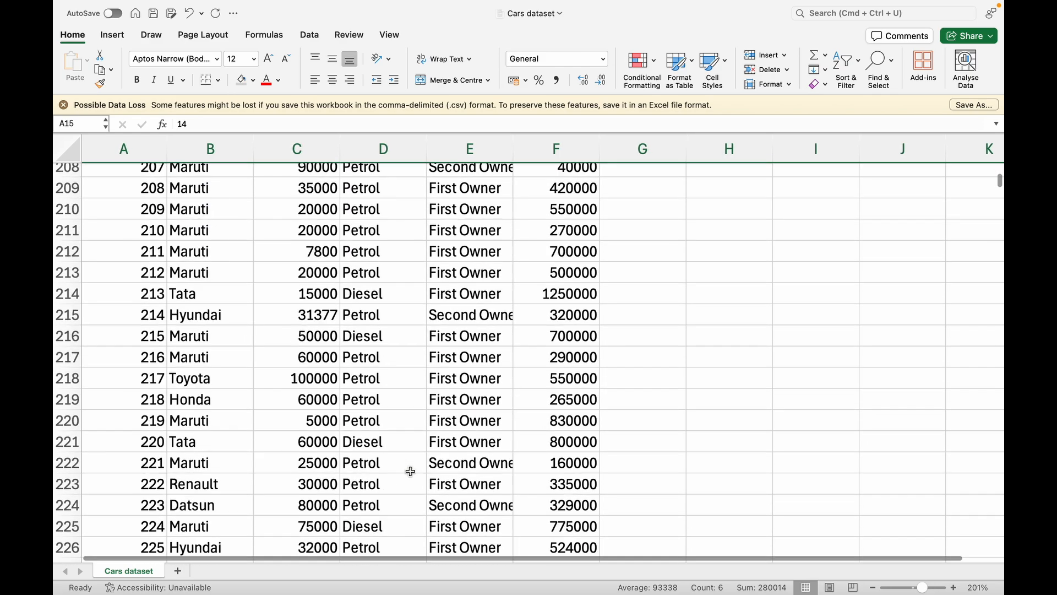
{"action": "scroll", "coordinate": [410, 471], "scroll_direction": "up", "scroll_amount": 20}
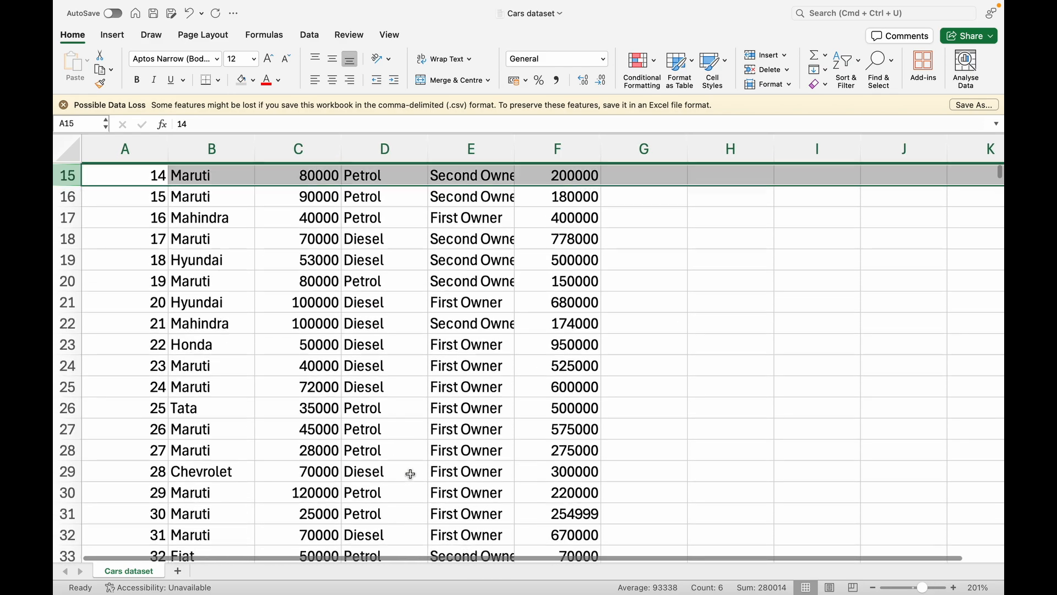
{"action": "scroll", "coordinate": [410, 474], "scroll_direction": "up", "scroll_amount": 5}
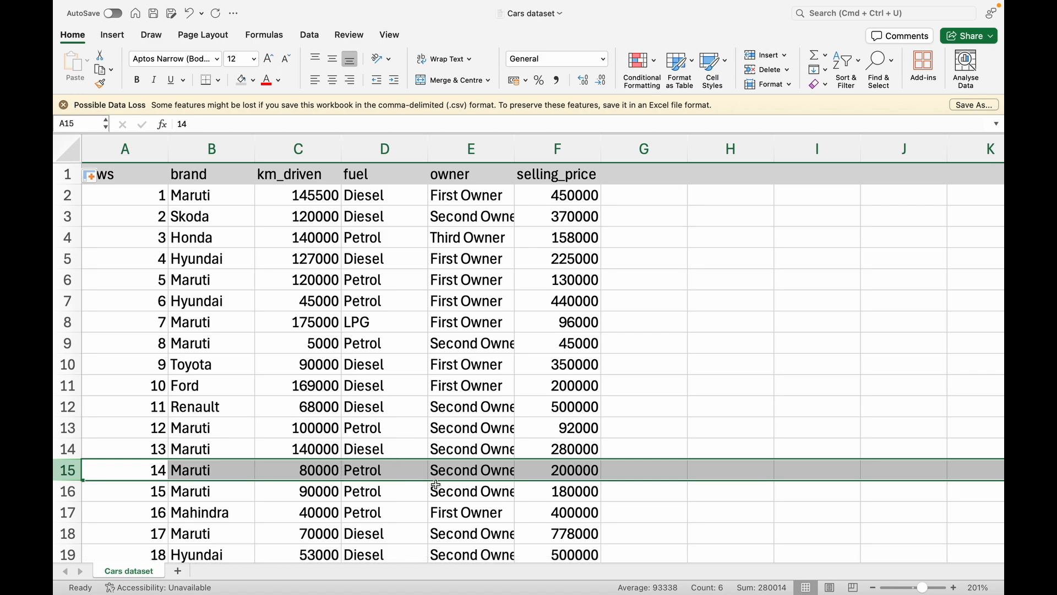
{"action": "scroll", "coordinate": [435, 484], "scroll_direction": "down", "scroll_amount": 20}
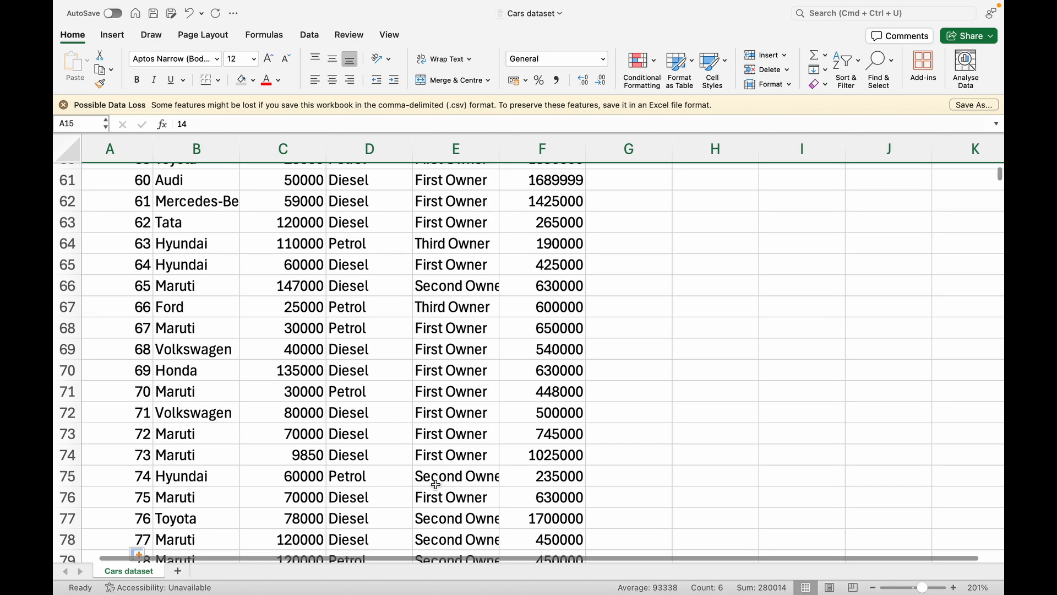
{"action": "scroll", "coordinate": [436, 485], "scroll_direction": "down", "scroll_amount": 20}
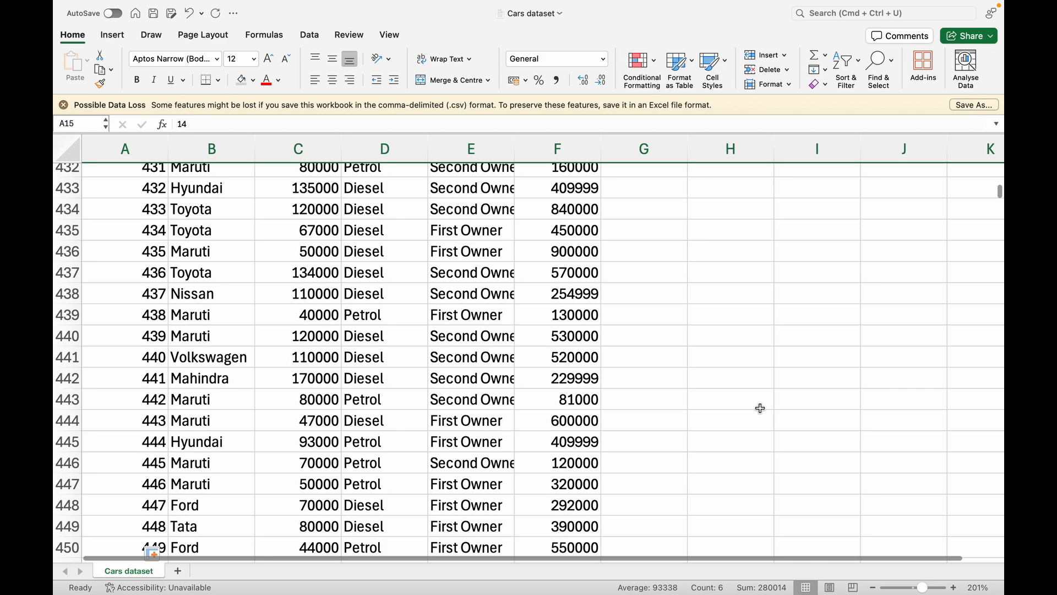
{"action": "scroll", "coordinate": [760, 408], "scroll_direction": "up", "scroll_amount": 20}
{"action": "scroll", "coordinate": [760, 408], "scroll_direction": "up", "scroll_amount": 20}
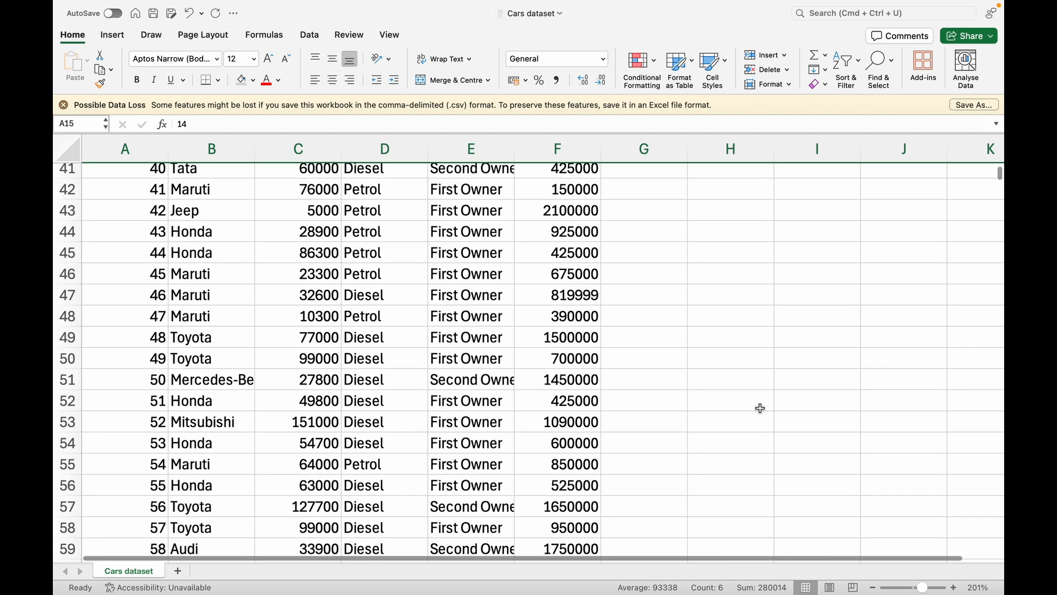
{"action": "scroll", "coordinate": [761, 408], "scroll_direction": "down", "scroll_amount": 1}
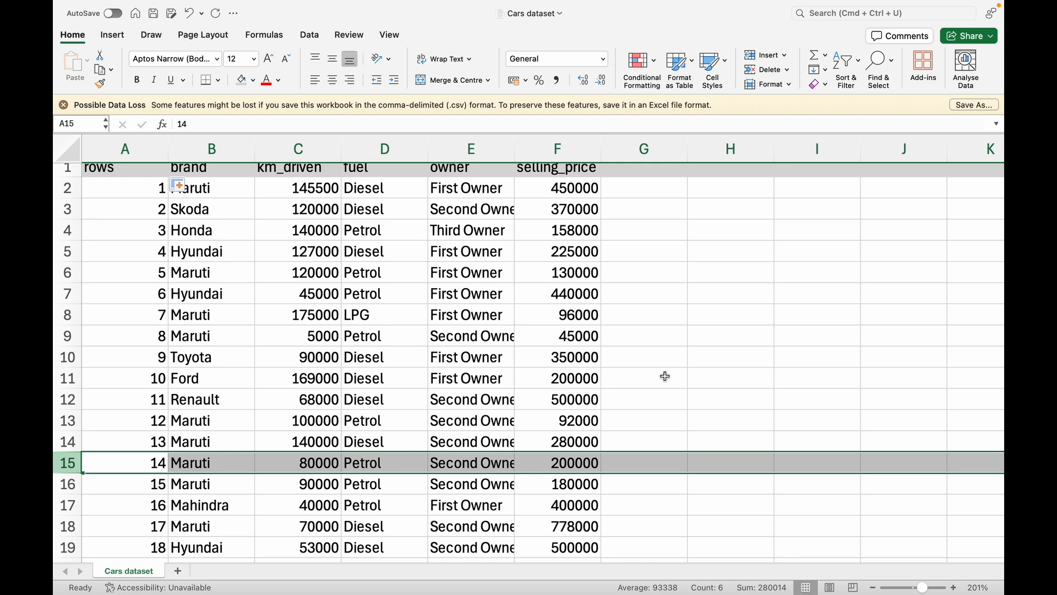
{"action": "scroll", "coordinate": [714, 260], "scroll_direction": "up", "scroll_amount": 1}
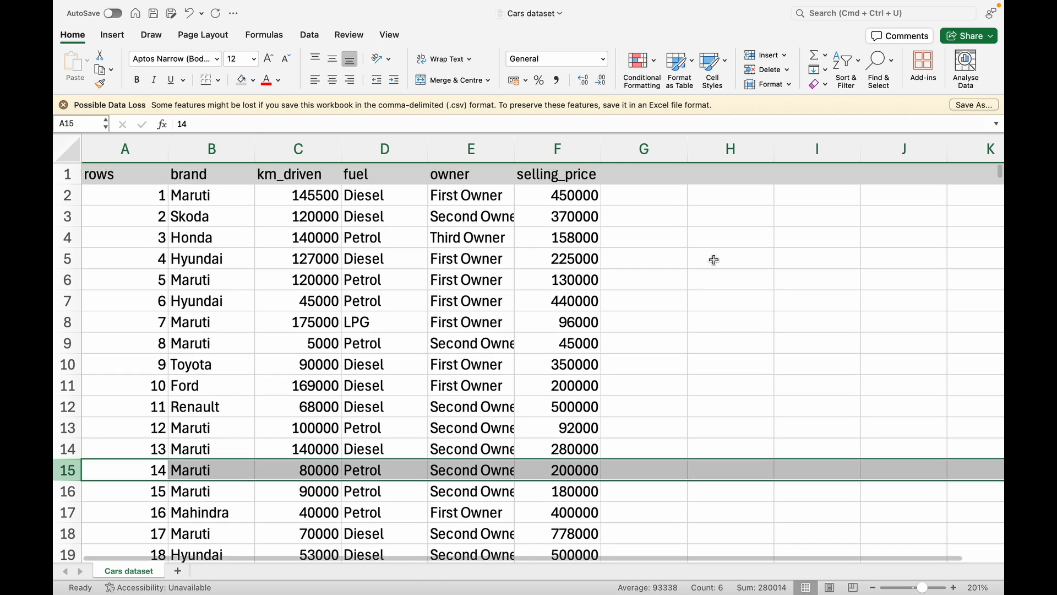
{"action": "left_click", "coordinate": [723, 240]}
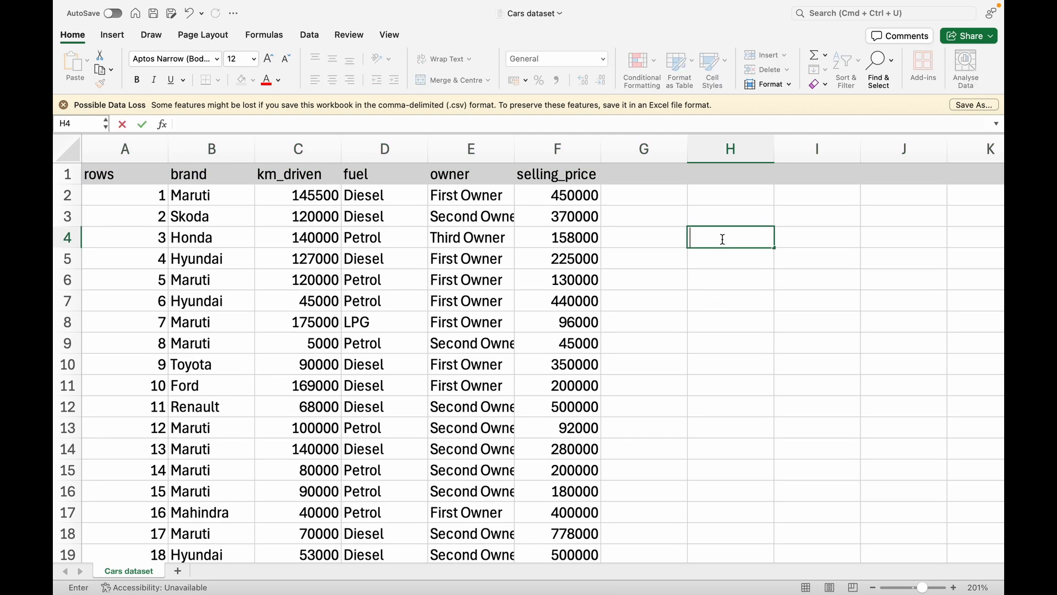
{"action": "type", "text": "Maruti"}
{"action": "left_click", "coordinate": [794, 238]}
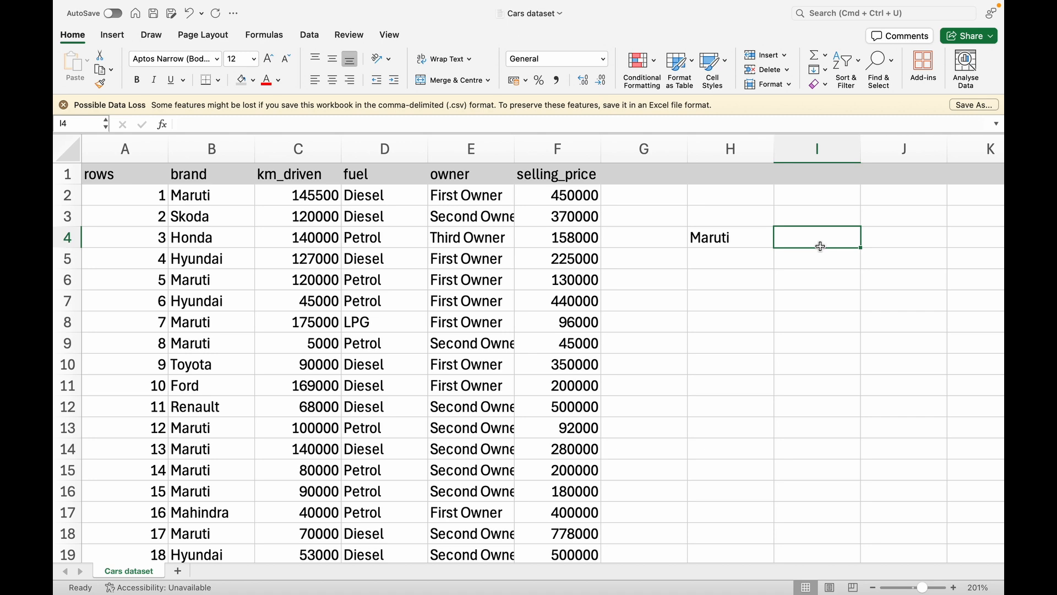
Search the Formula Builder for 'index' to show the INDEX description
{"action": "left_click", "coordinate": [269, 35]}
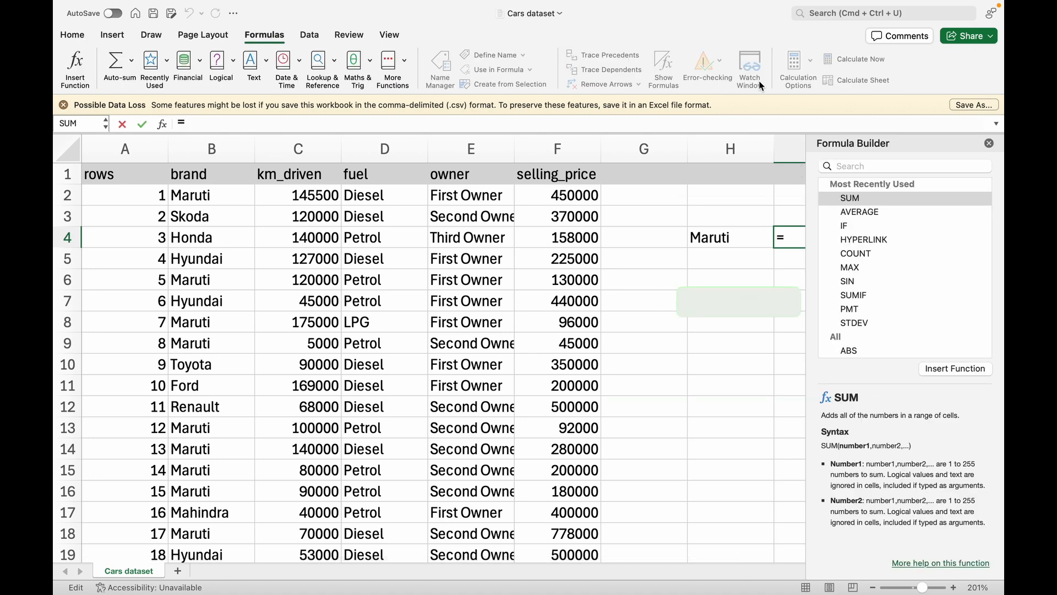
{"action": "left_click", "coordinate": [879, 161]}
{"action": "type", "text": "index"}
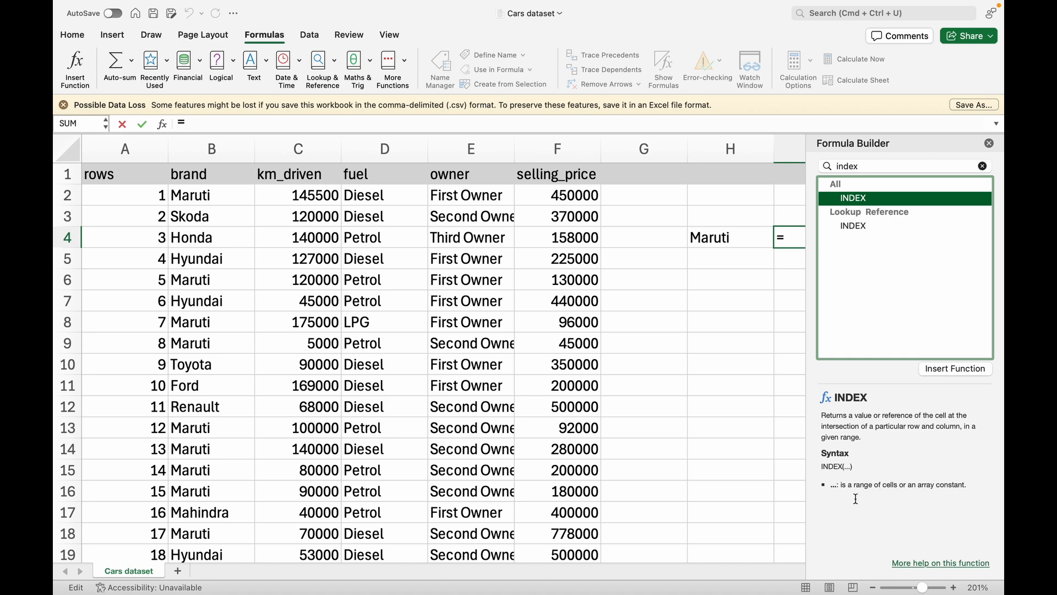
{"action": "scroll", "coordinate": [737, 237], "scroll_direction": "right", "scroll_amount": 3}
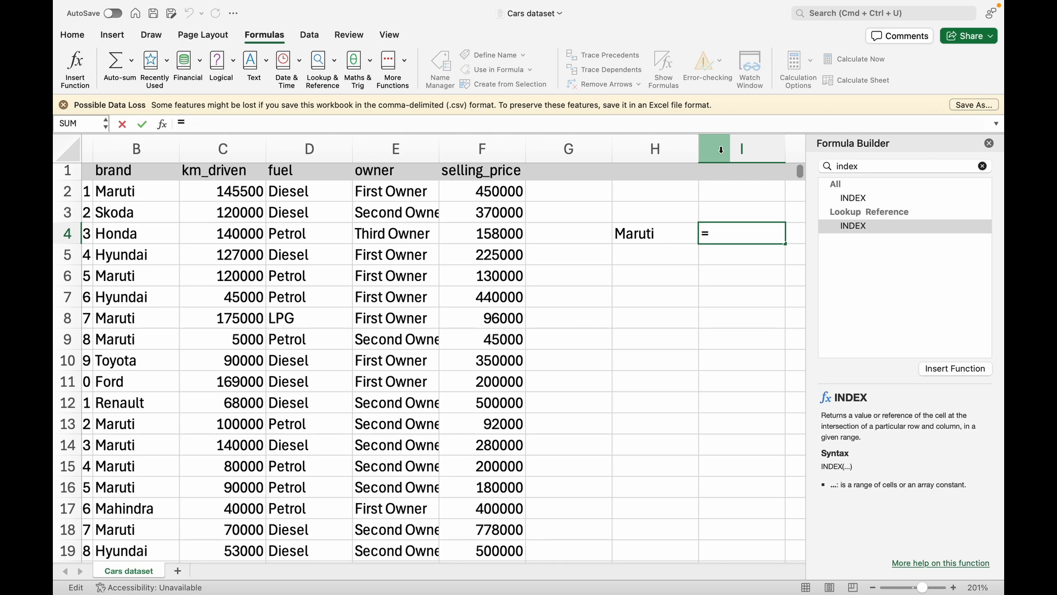
Start INDEX in I4 using its array, row_num, column_num form
{"action": "type", "text": "IND"}
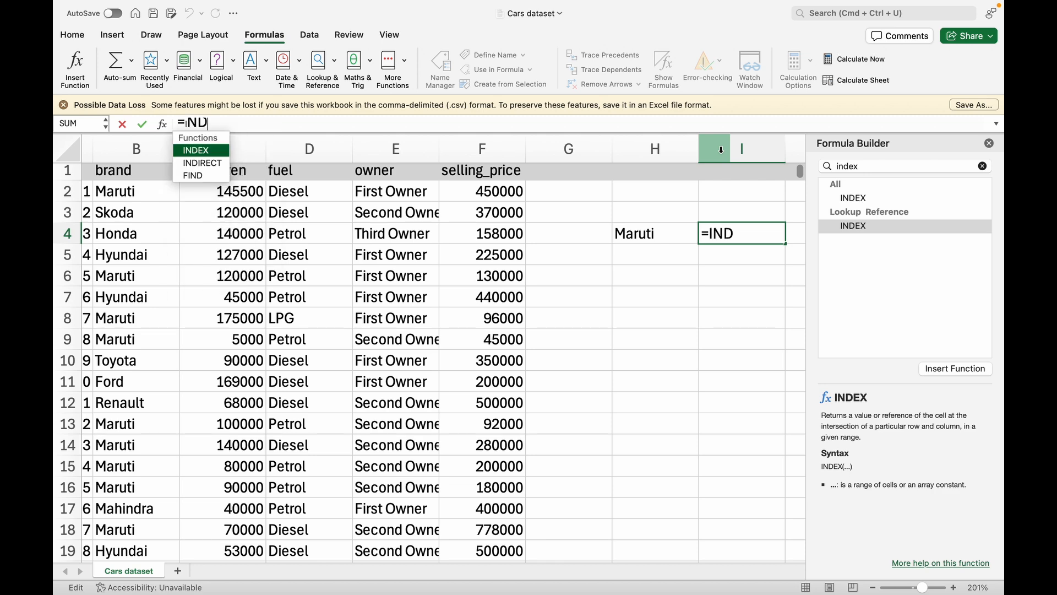
{"action": "key", "text": "Tab"}
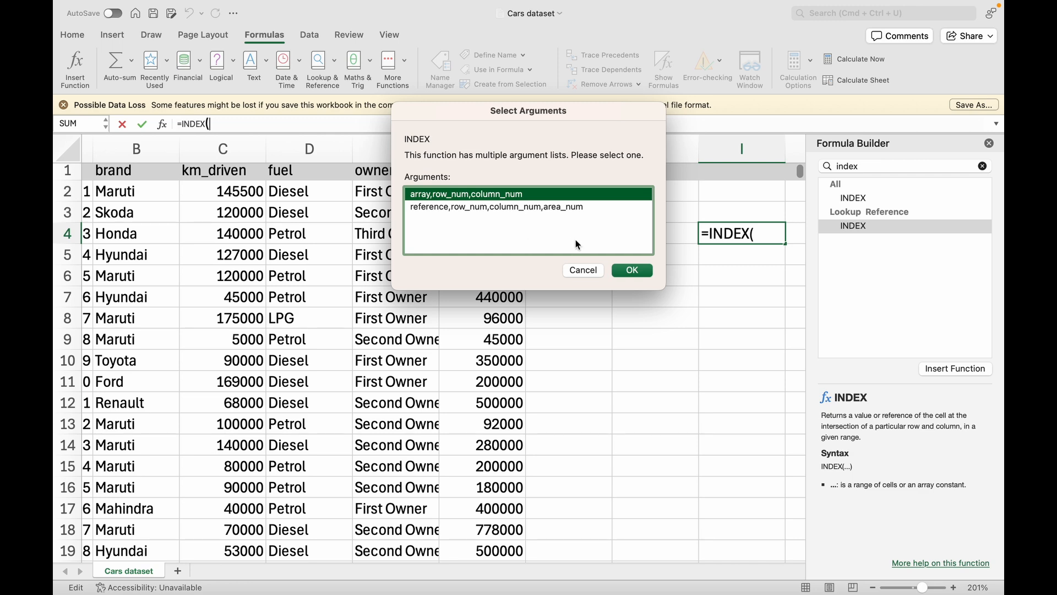
{"action": "left_click", "coordinate": [632, 270]}
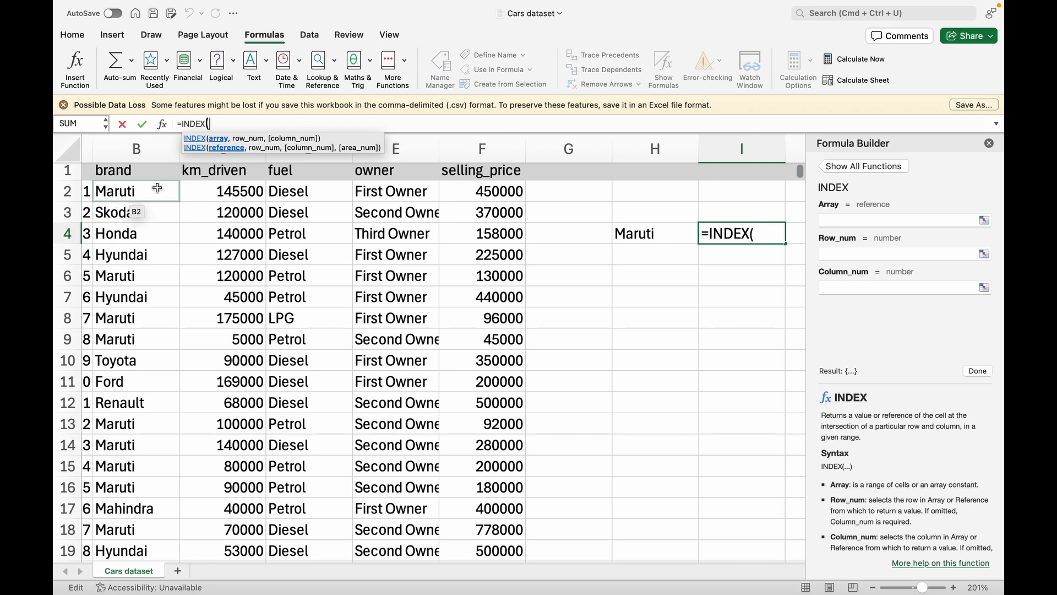
Enter =INDEX(A2:F8129,15,5) in I4 so it returns Second Owner
{"action": "scroll", "coordinate": [157, 187], "scroll_direction": "left", "scroll_amount": 2}
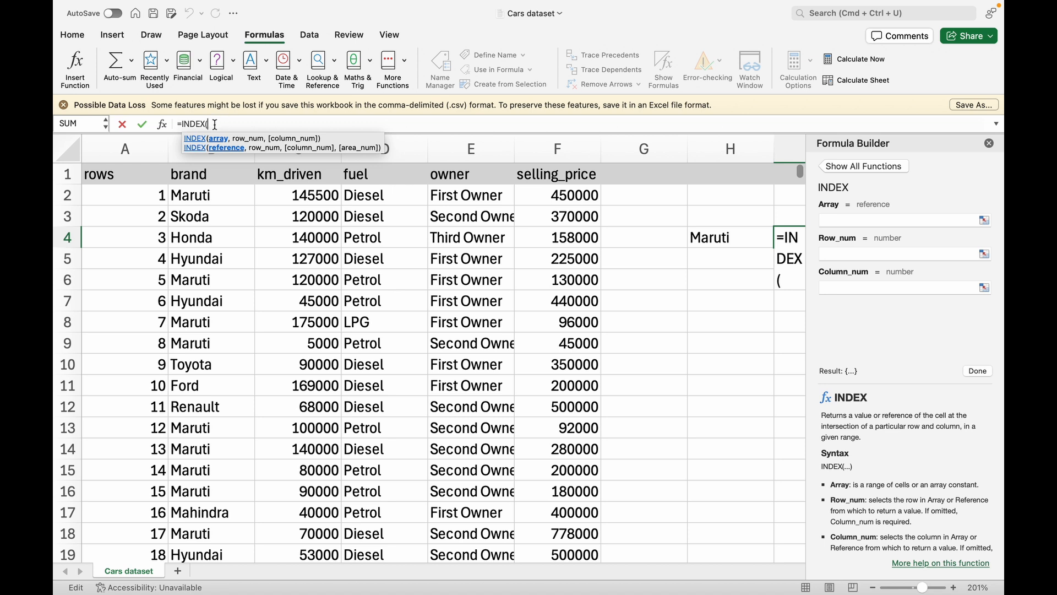
{"action": "left_click", "coordinate": [138, 195]}
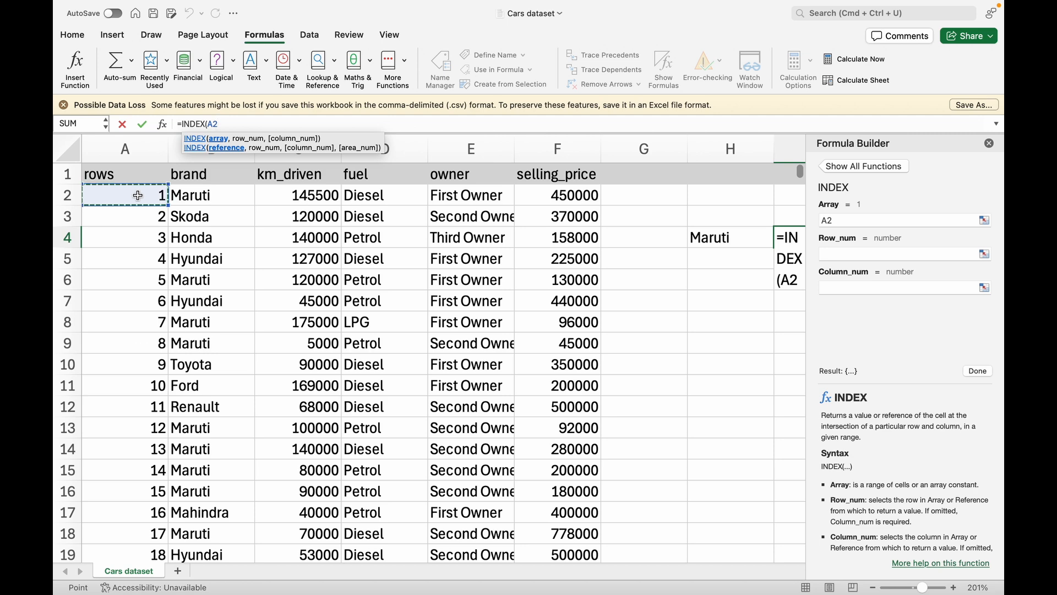
{"action": "key", "text": "shift+super+Right"}
{"action": "key", "text": "shift+super+Down"}
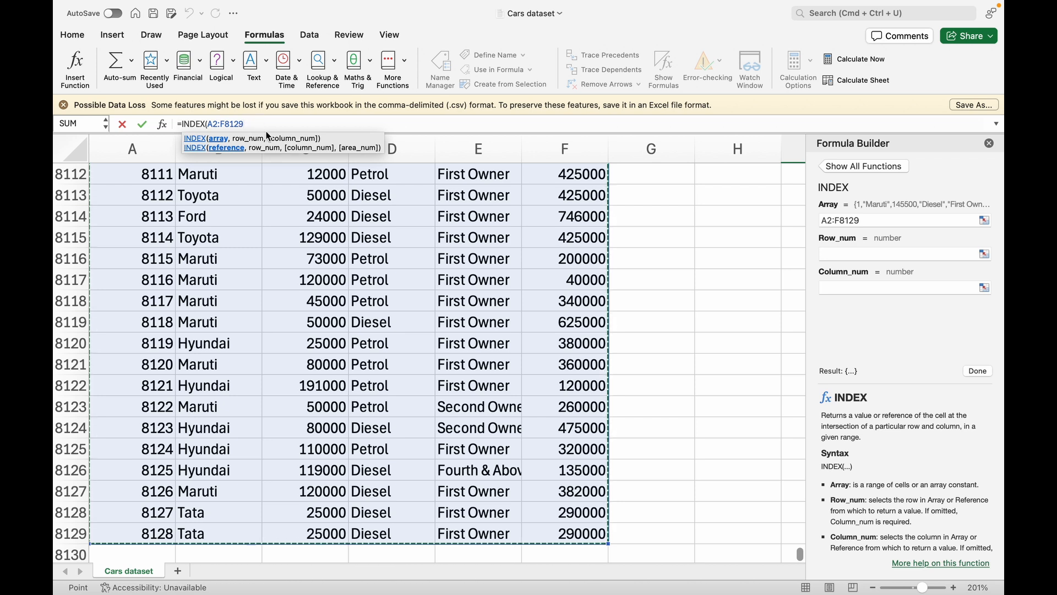
{"action": "type", "text": ","}
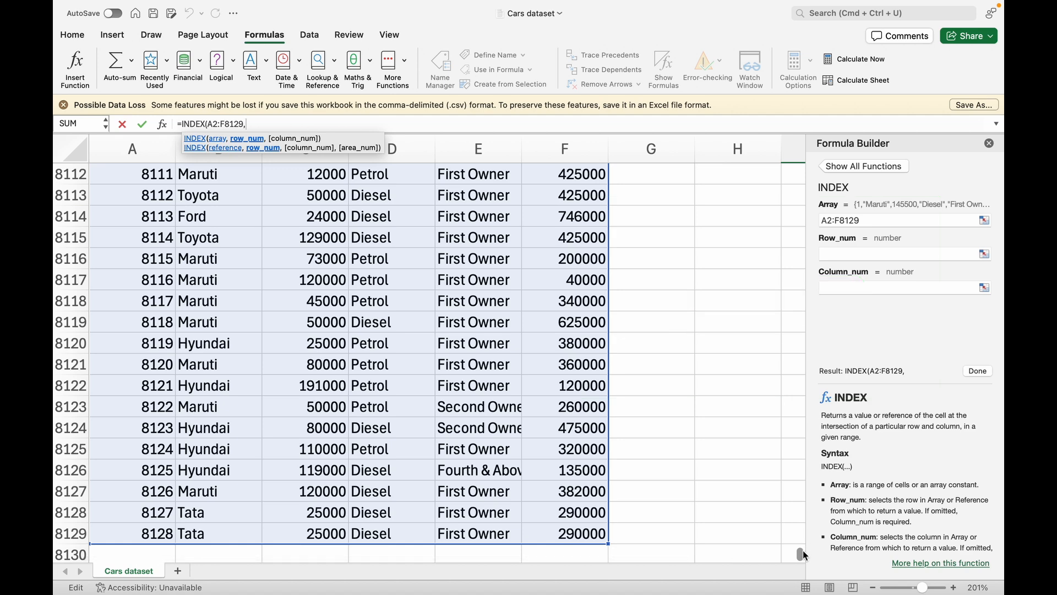
{"action": "type", "text": "15"}
{"action": "left_click_drag", "start_coordinate": [799, 553], "coordinate": [792, 135]}
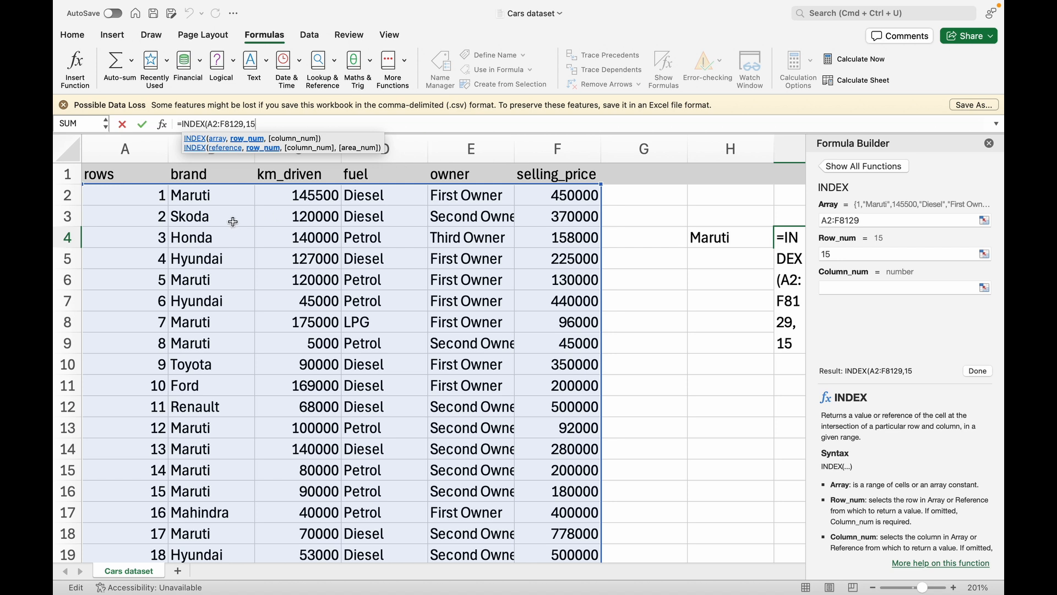
{"action": "type", "text": ","}
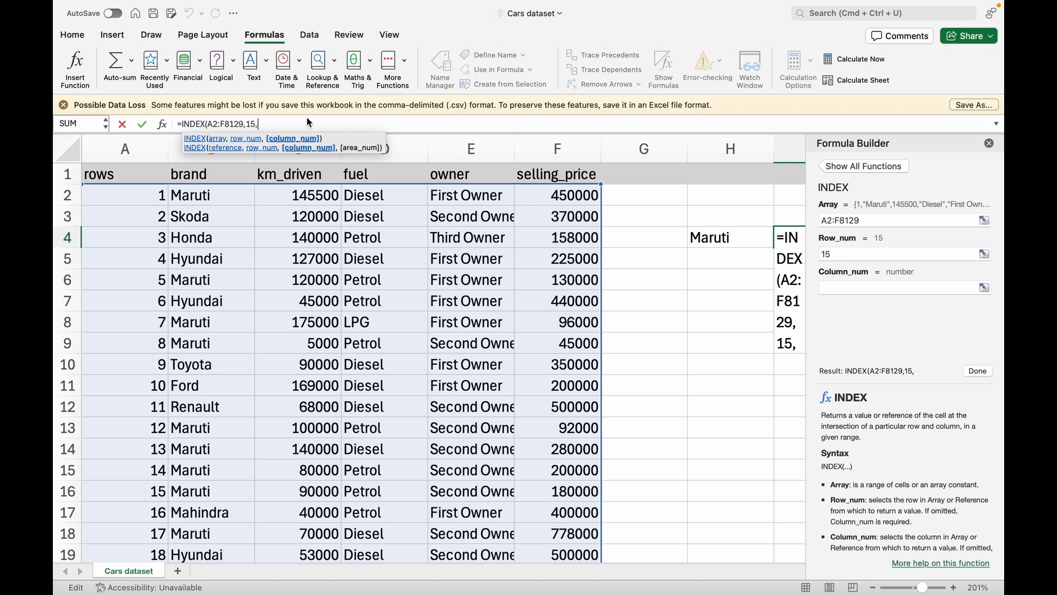
{"action": "type", "text": "5)"}
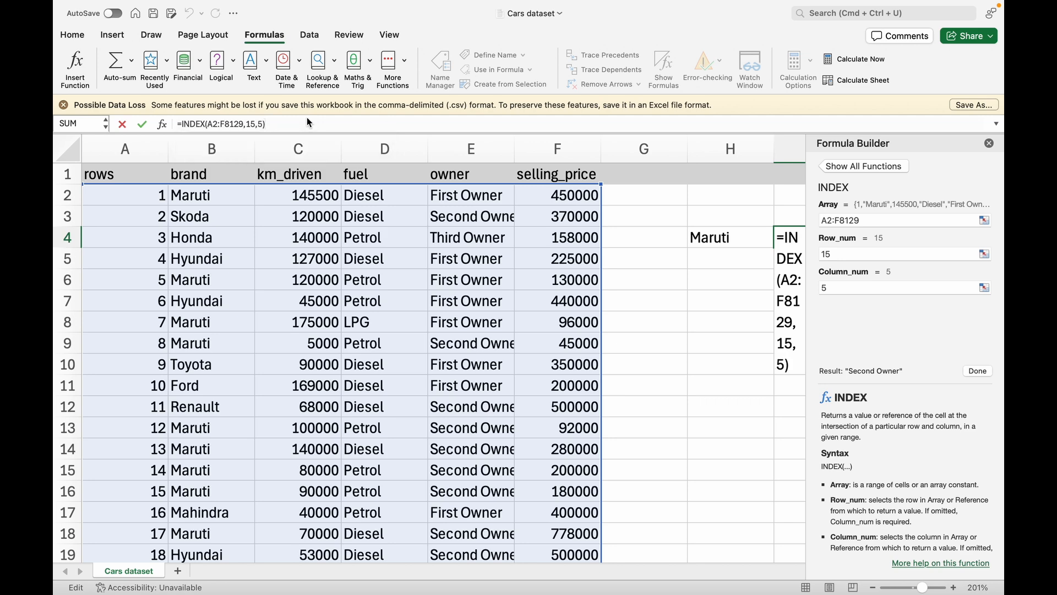
{"action": "key", "text": "Return"}
Check I4's formula against the Second Owner value in row 15, cell E15
{"action": "left_click", "coordinate": [726, 245]}
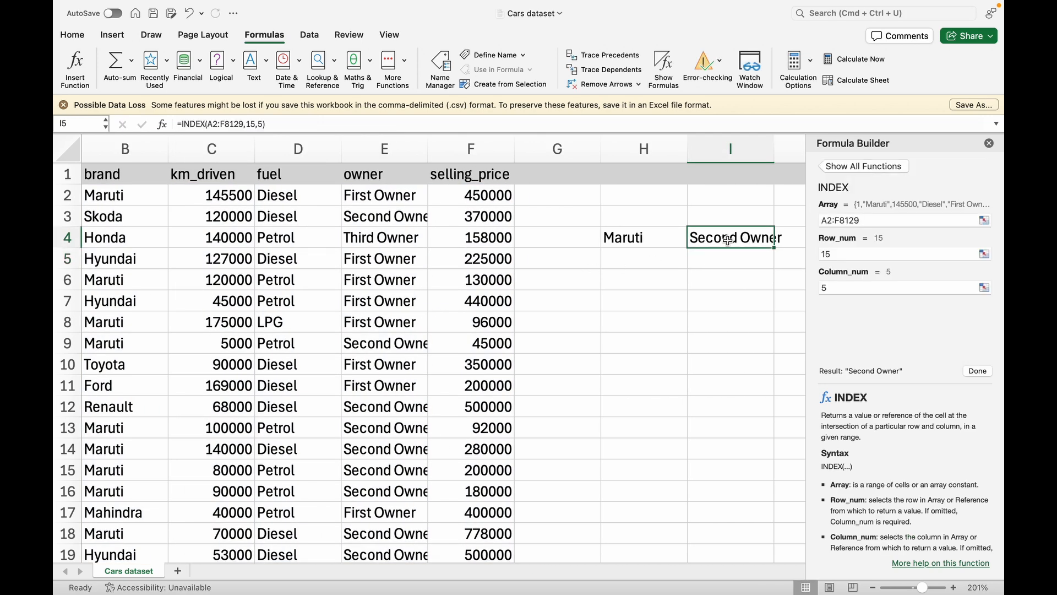
{"action": "scroll", "coordinate": [556, 315], "scroll_direction": "left", "scroll_amount": 2}
{"action": "scroll", "coordinate": [556, 315], "scroll_direction": "left", "scroll_amount": 1}
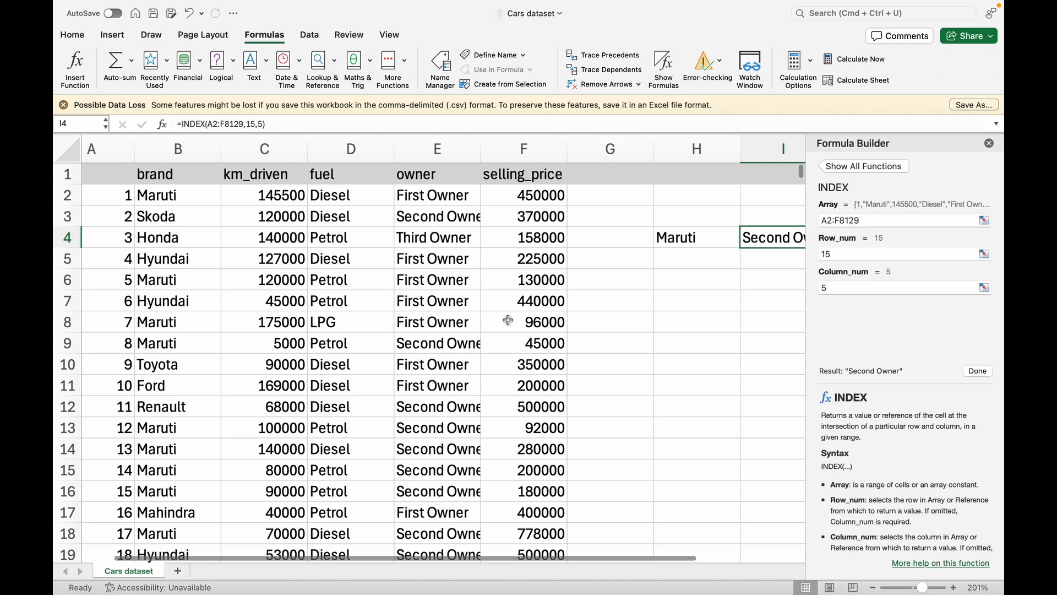
{"action": "left_click", "coordinate": [73, 471]}
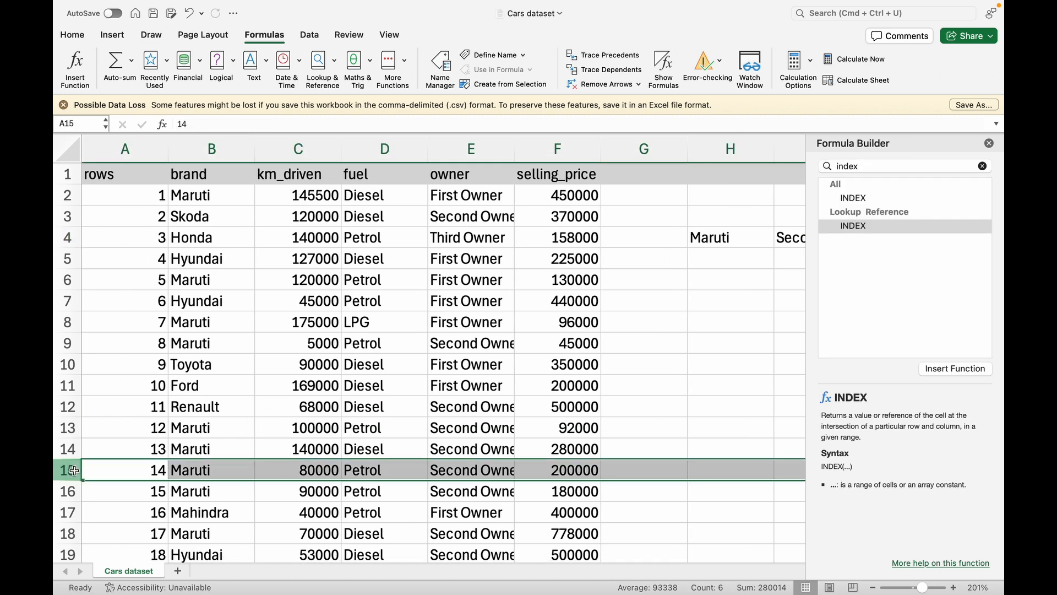
{"action": "left_click", "coordinate": [471, 471]}
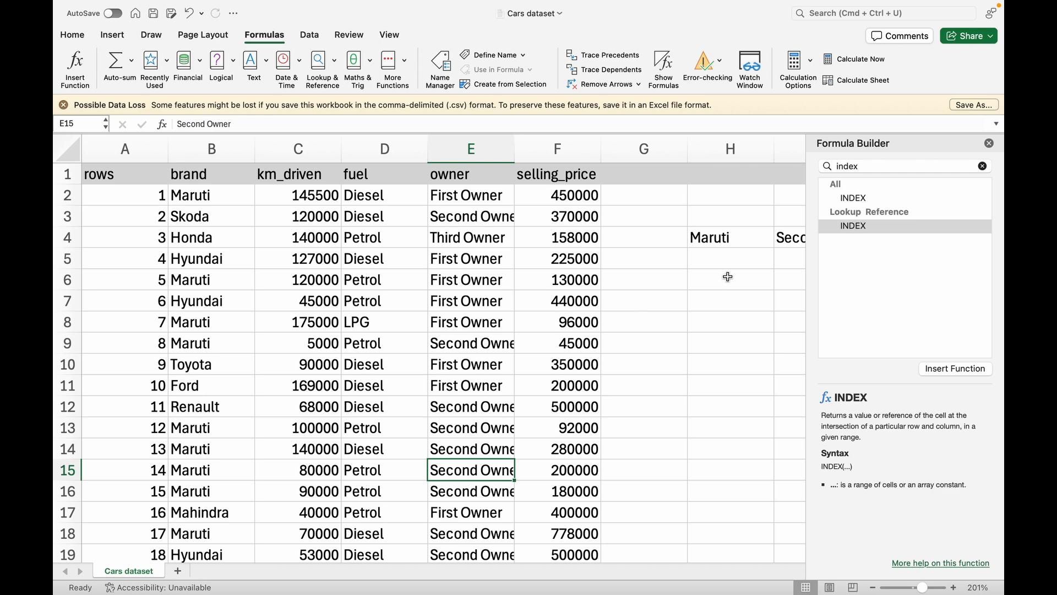
{"action": "scroll", "coordinate": [730, 275], "scroll_direction": "right", "scroll_amount": 2}
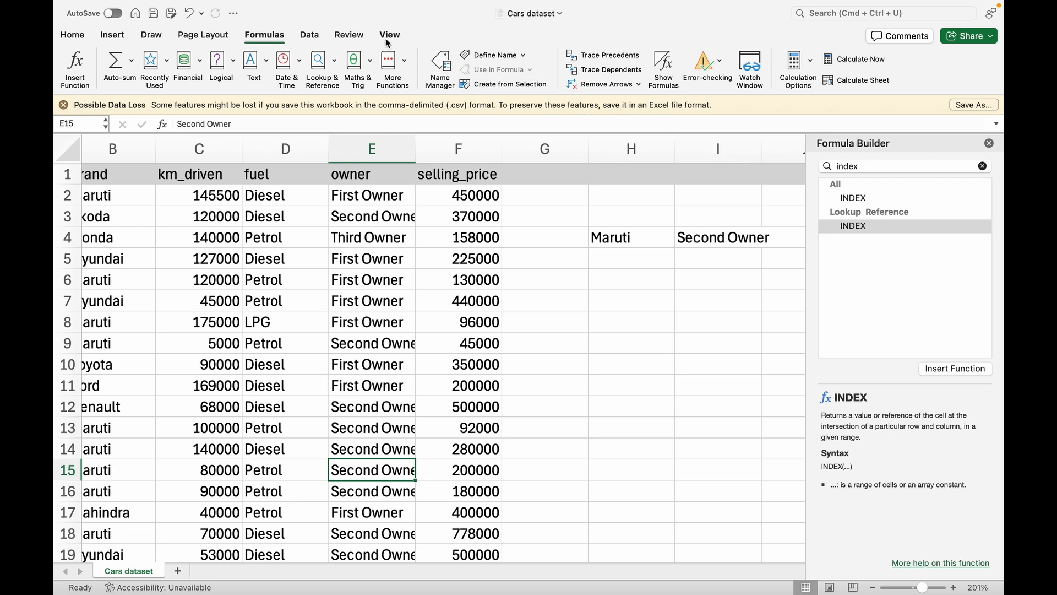
Return to the Home ribbon and select row 26, the Tata car with ID 25
{"action": "left_click", "coordinate": [86, 36]}
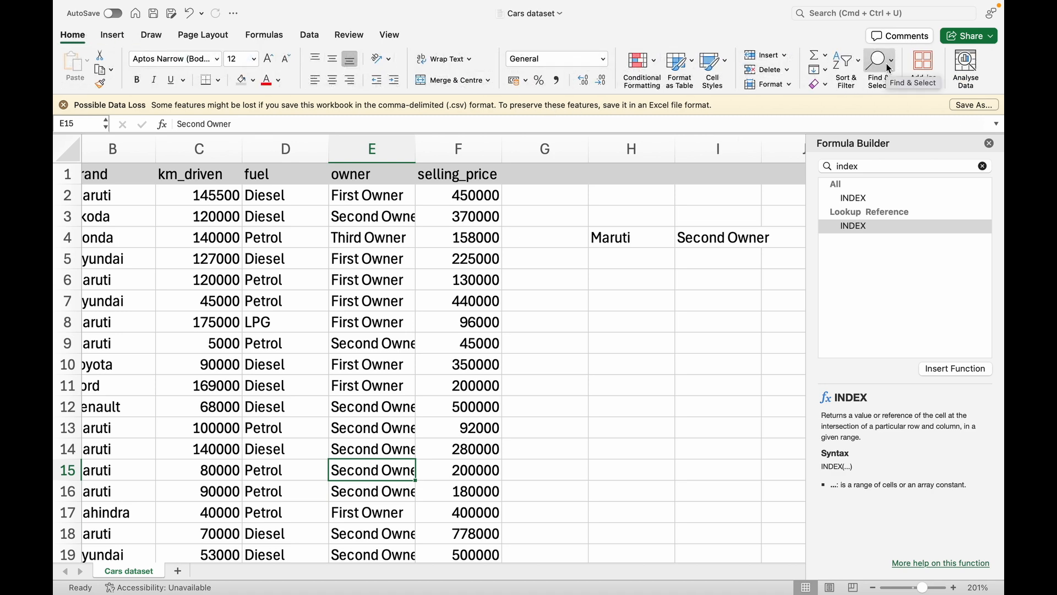
{"action": "scroll", "coordinate": [402, 315], "scroll_direction": "left", "scroll_amount": 3}
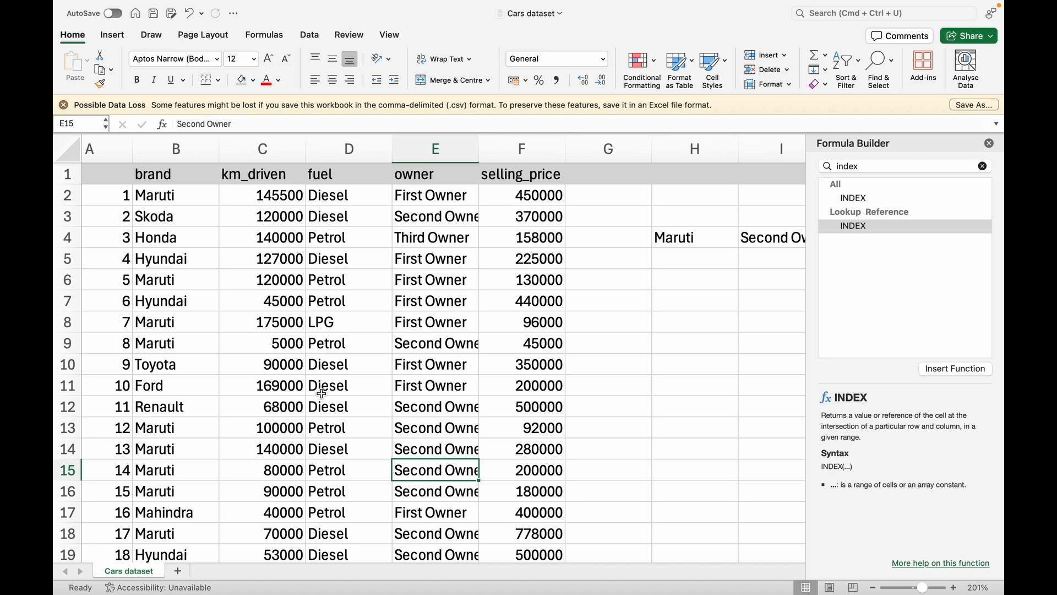
{"action": "scroll", "coordinate": [640, 334], "scroll_direction": "right", "scroll_amount": 2}
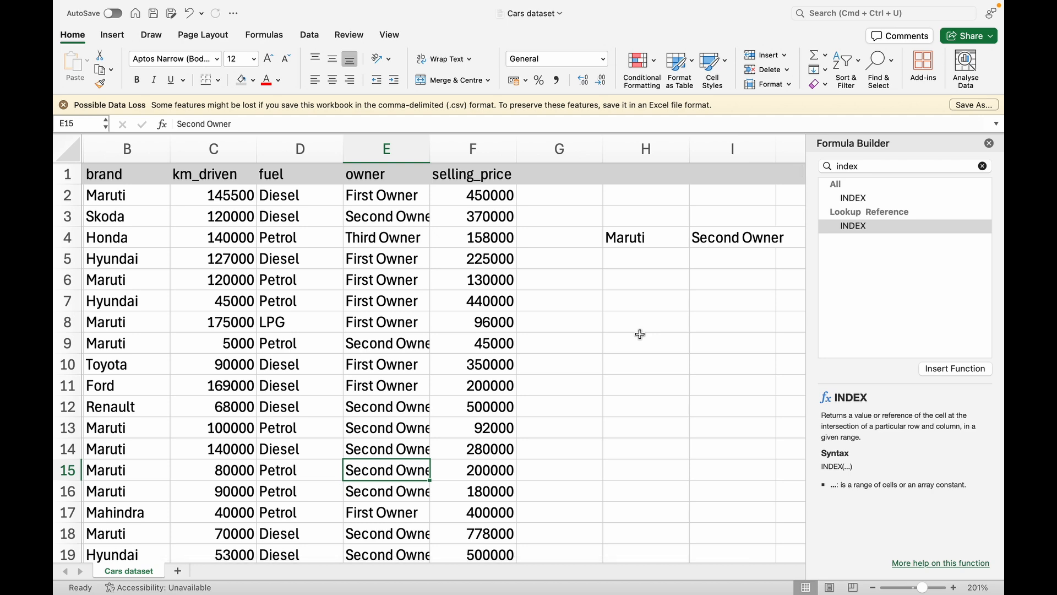
{"action": "scroll", "coordinate": [457, 361], "scroll_direction": "down", "scroll_amount": 4}
{"action": "scroll", "coordinate": [458, 362], "scroll_direction": "left", "scroll_amount": 1}
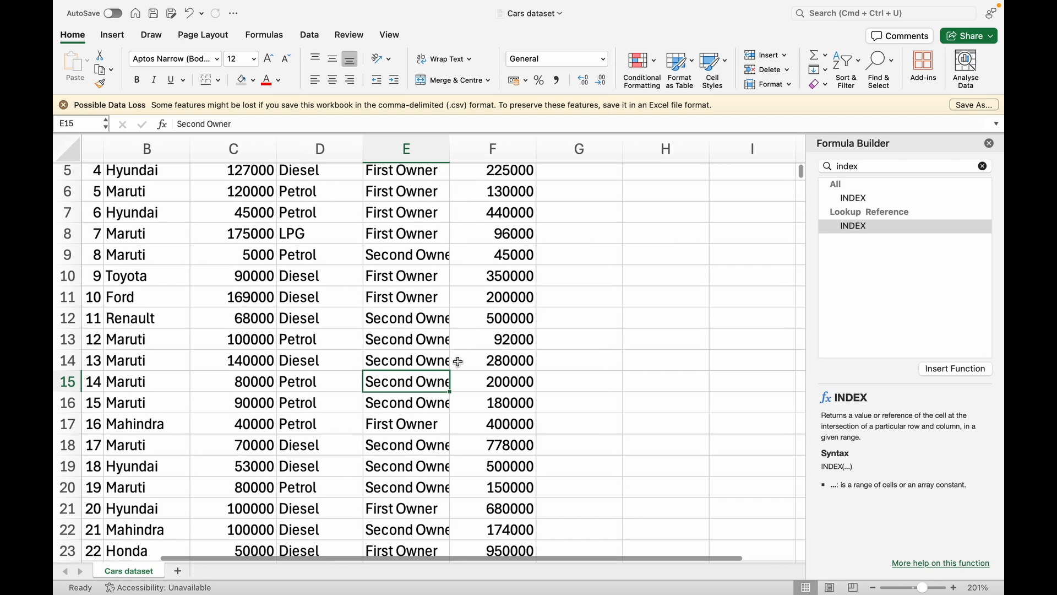
{"action": "scroll", "coordinate": [458, 361], "scroll_direction": "down", "scroll_amount": 5}
{"action": "scroll", "coordinate": [457, 361], "scroll_direction": "left", "scroll_amount": 1}
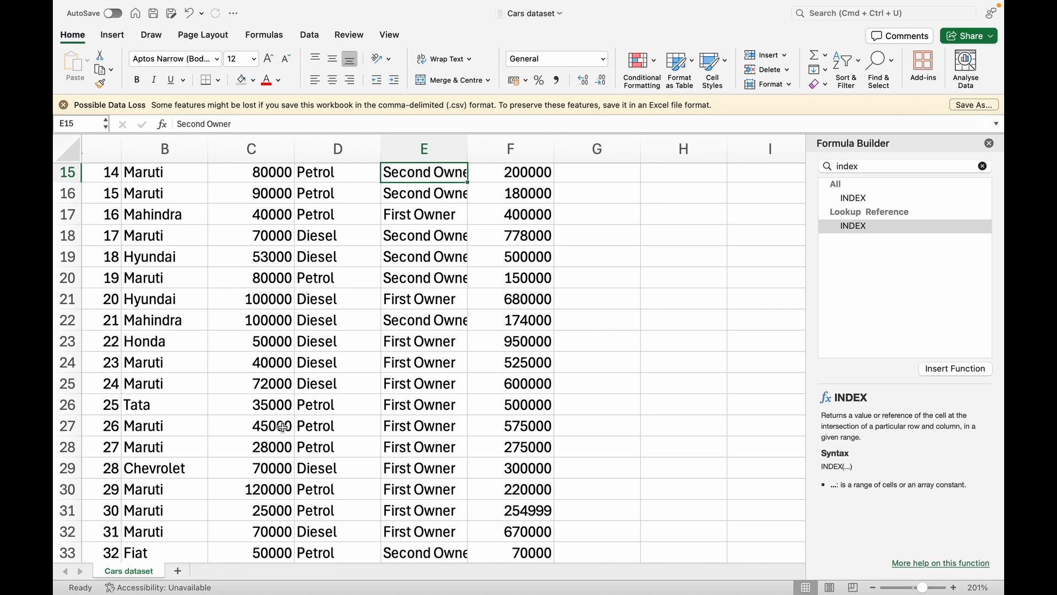
{"action": "scroll", "coordinate": [283, 426], "scroll_direction": "left", "scroll_amount": 1}
{"action": "left_click", "coordinate": [69, 405]}
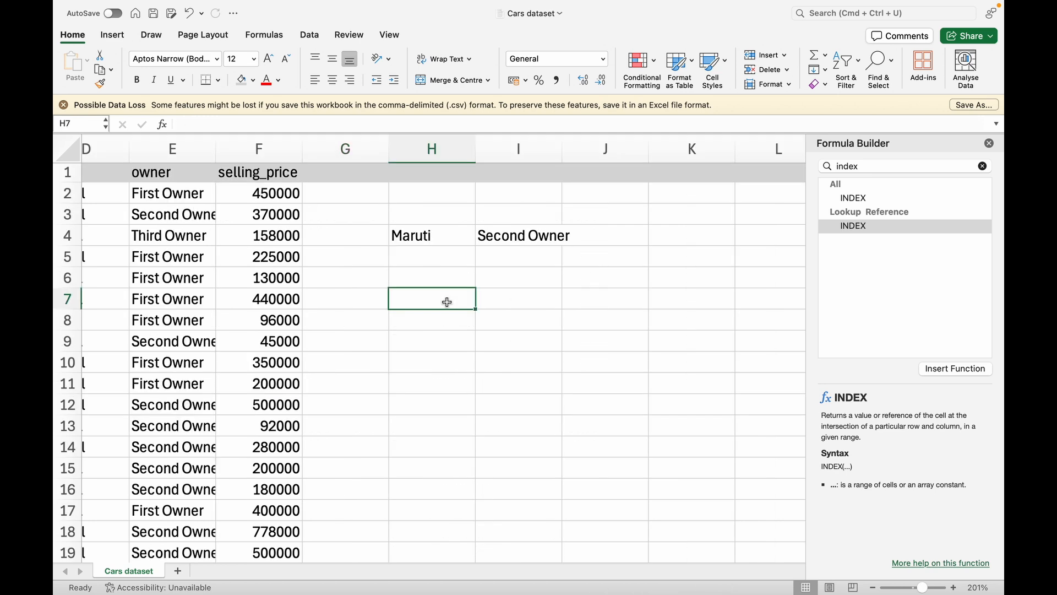
Label H7 Tata and begin an INDEX formula in I7
{"action": "type", "text": "Tat"}
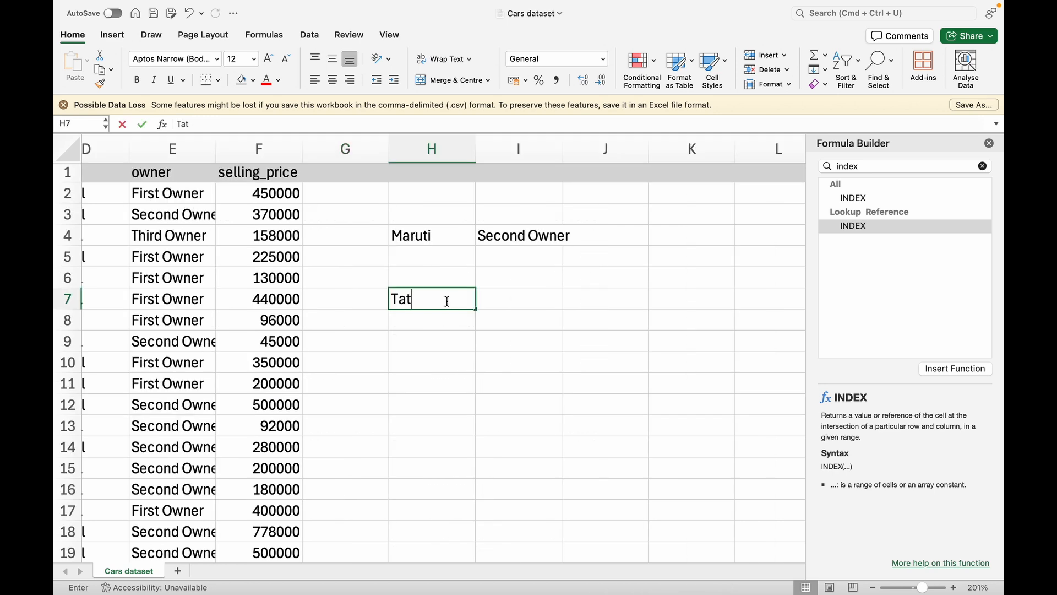
{"action": "type", "text": "a"}
{"action": "left_click", "coordinate": [515, 302]}
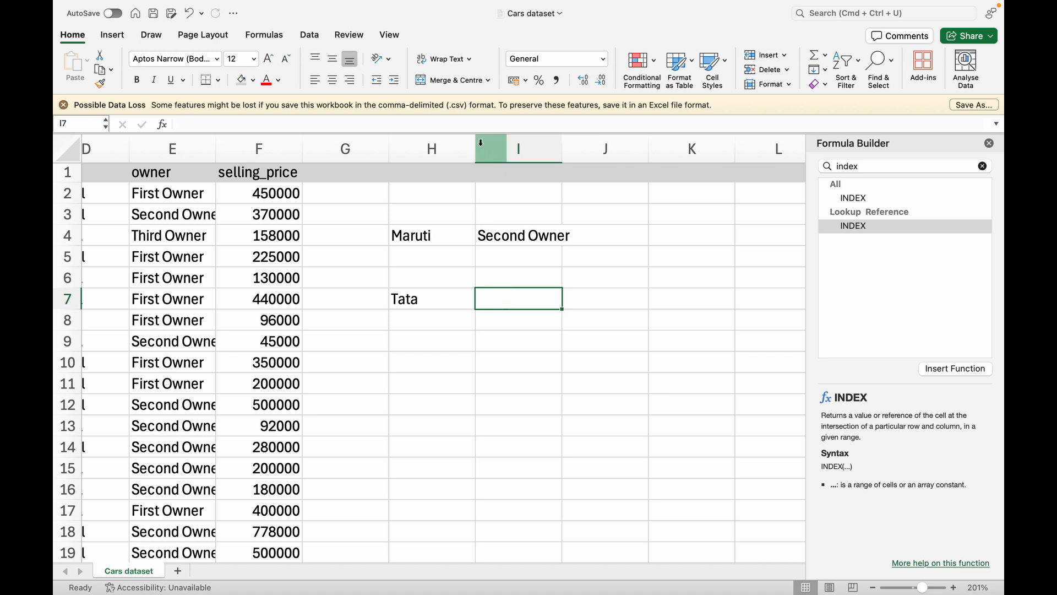
{"action": "left_click", "coordinate": [469, 125]}
{"action": "type", "text": "="}
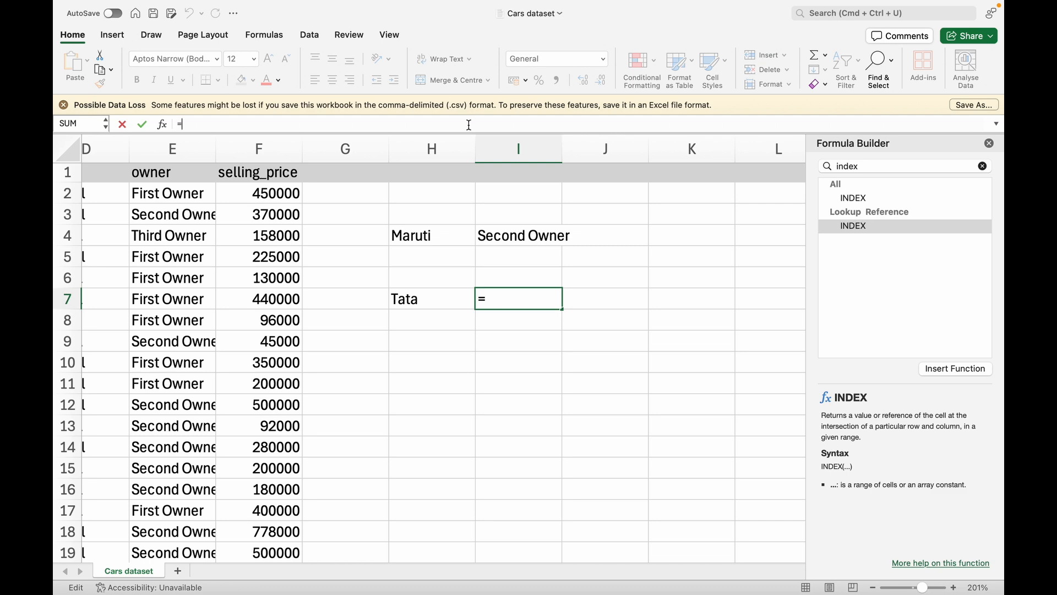
{"action": "type", "text": "IN"}
{"action": "key", "text": "Tab"}
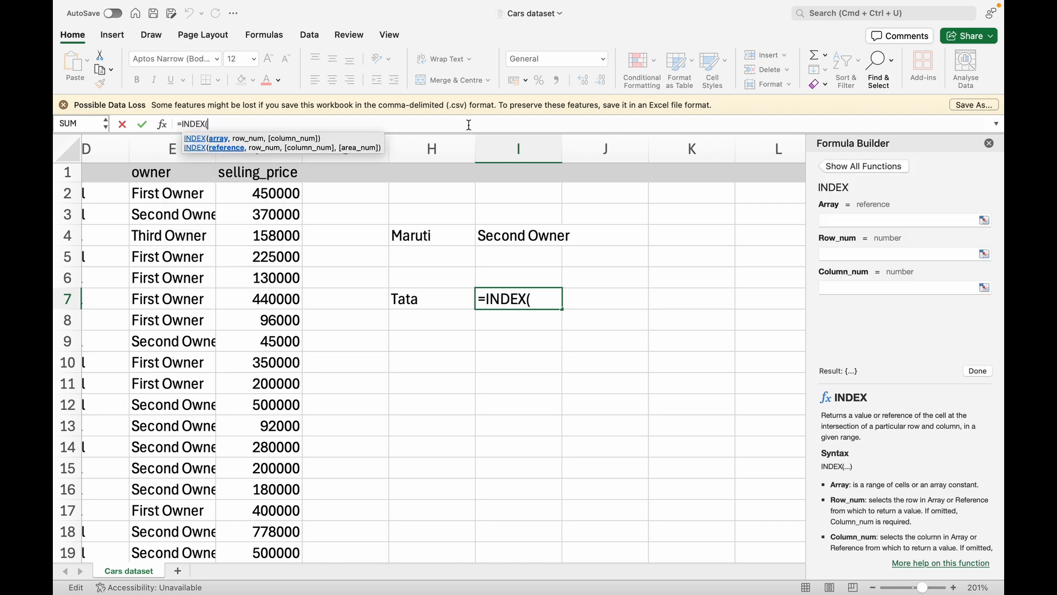
Complete I7 as =INDEX(A2:F8129,25,6), returning Tata's selling price 500000
{"action": "scroll", "coordinate": [413, 248], "scroll_direction": "left", "scroll_amount": 5}
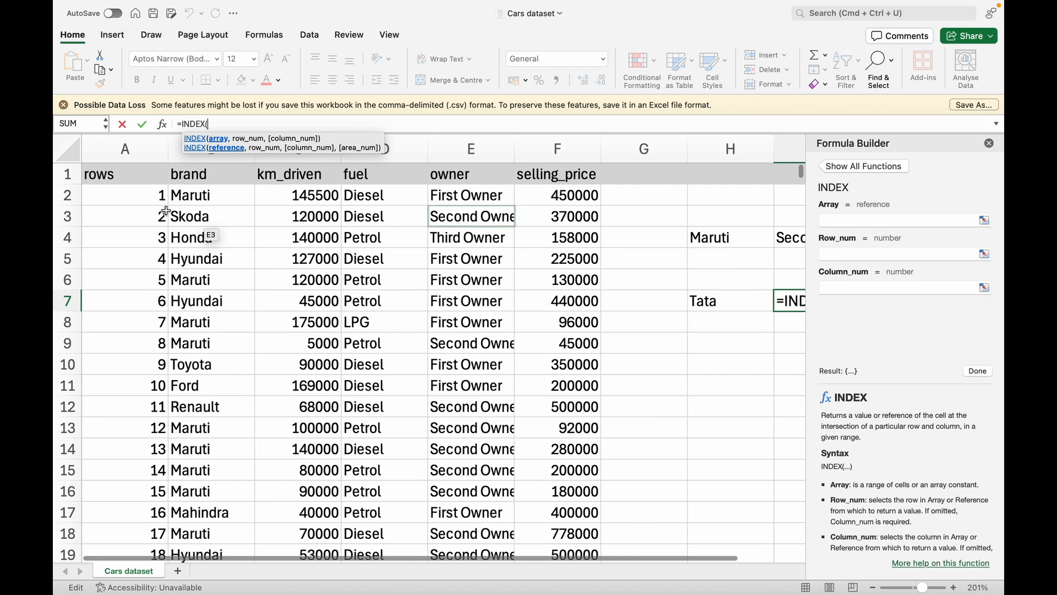
{"action": "left_click", "coordinate": [111, 193]}
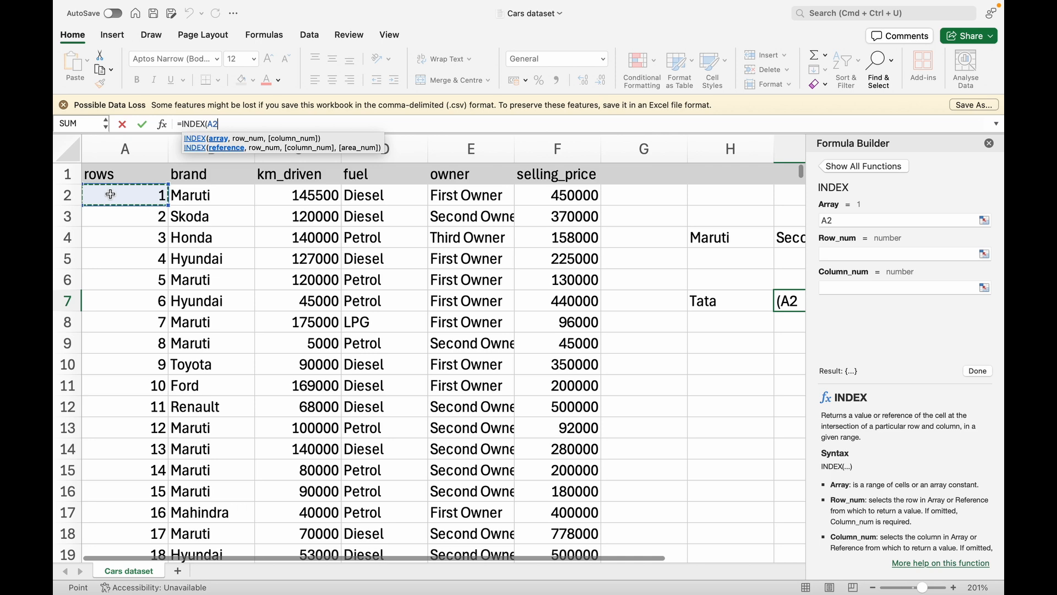
{"action": "key", "text": "shift+super+Right"}
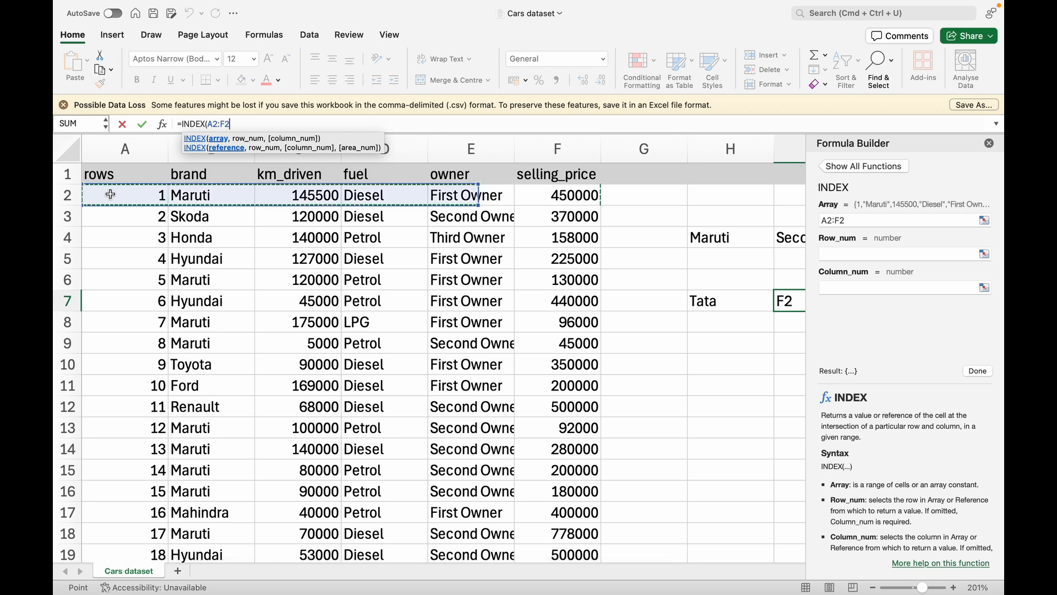
{"action": "key", "text": "shift+super+Down"}
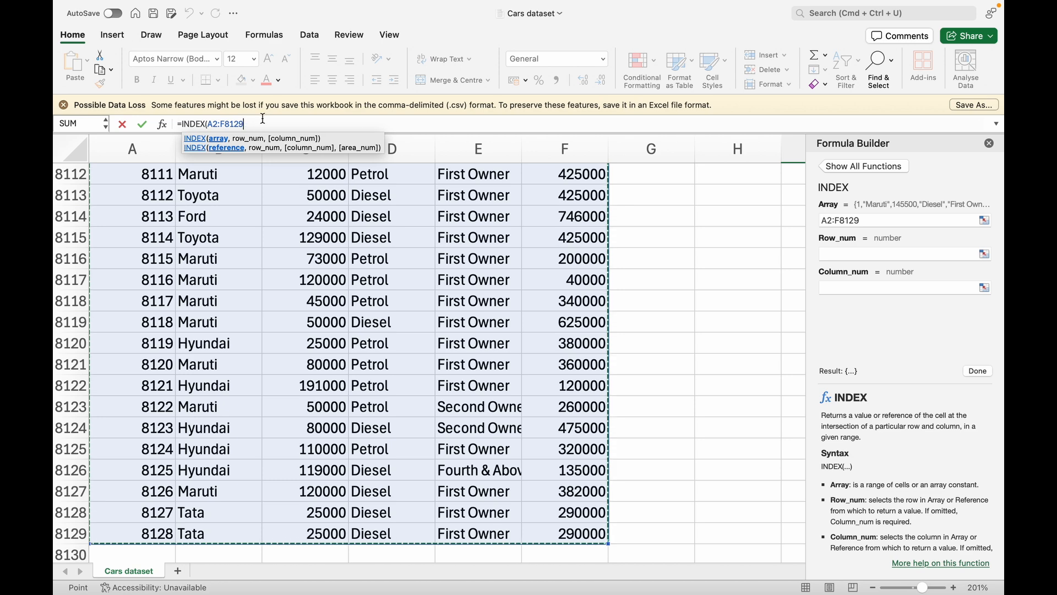
{"action": "type", "text": ","}
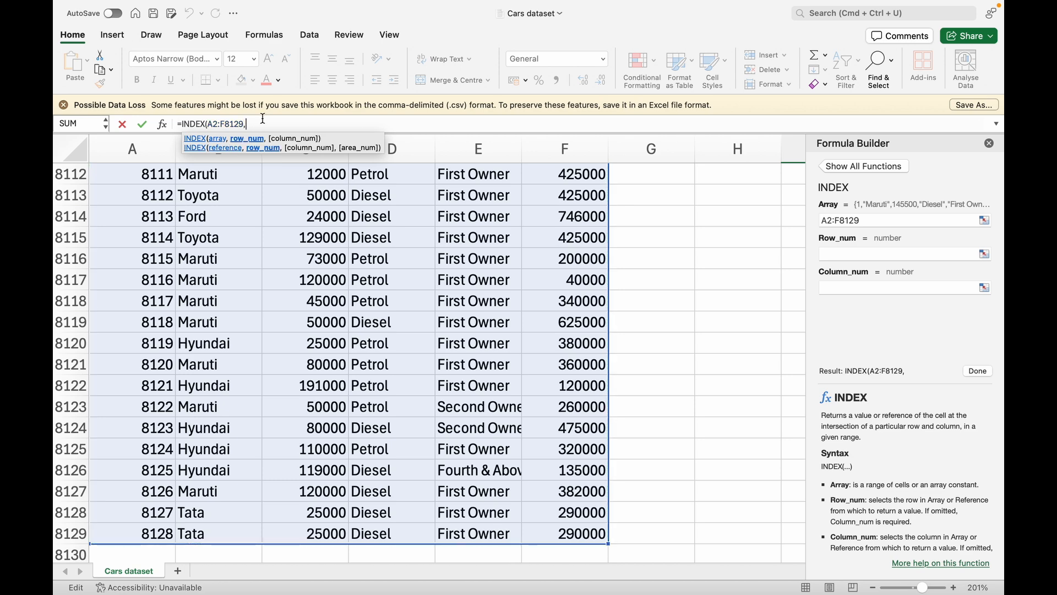
{"action": "scroll", "coordinate": [69, 458], "scroll_direction": "up", "scroll_amount": 20}
{"action": "left_click", "coordinate": [69, 458]}
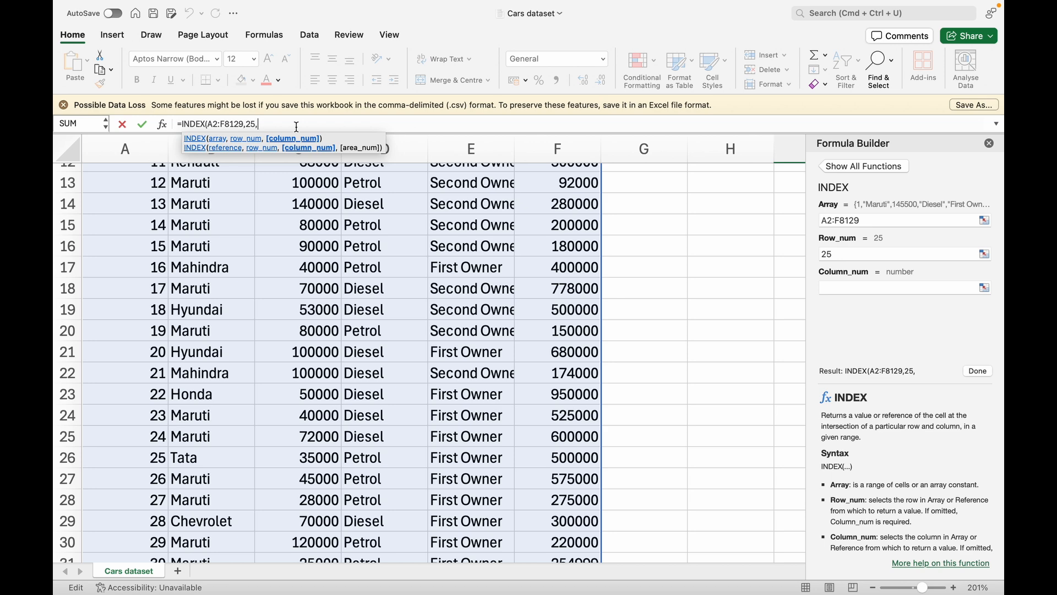
{"action": "scroll", "coordinate": [460, 235], "scroll_direction": "up", "scroll_amount": 5}
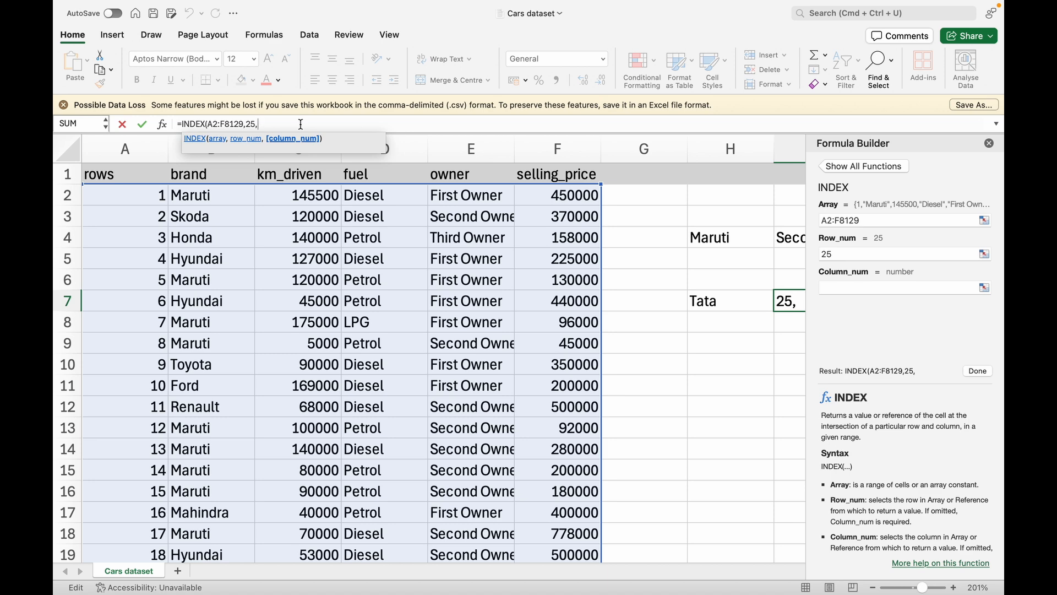
{"action": "type", "text": "6)"}
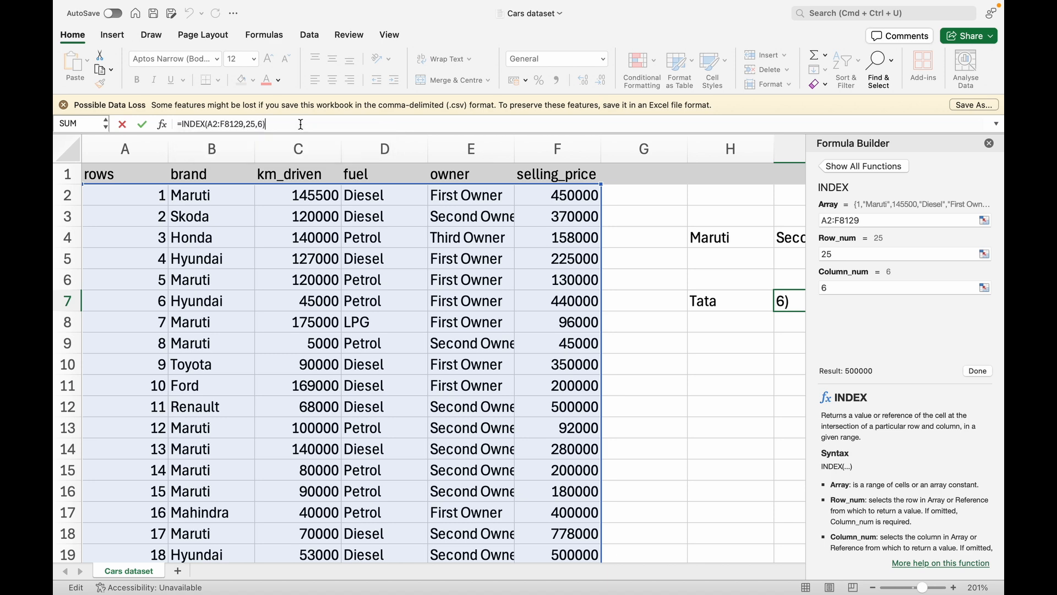
{"action": "key", "text": "Return"}
{"action": "scroll", "coordinate": [477, 384], "scroll_direction": "left", "scroll_amount": 2}
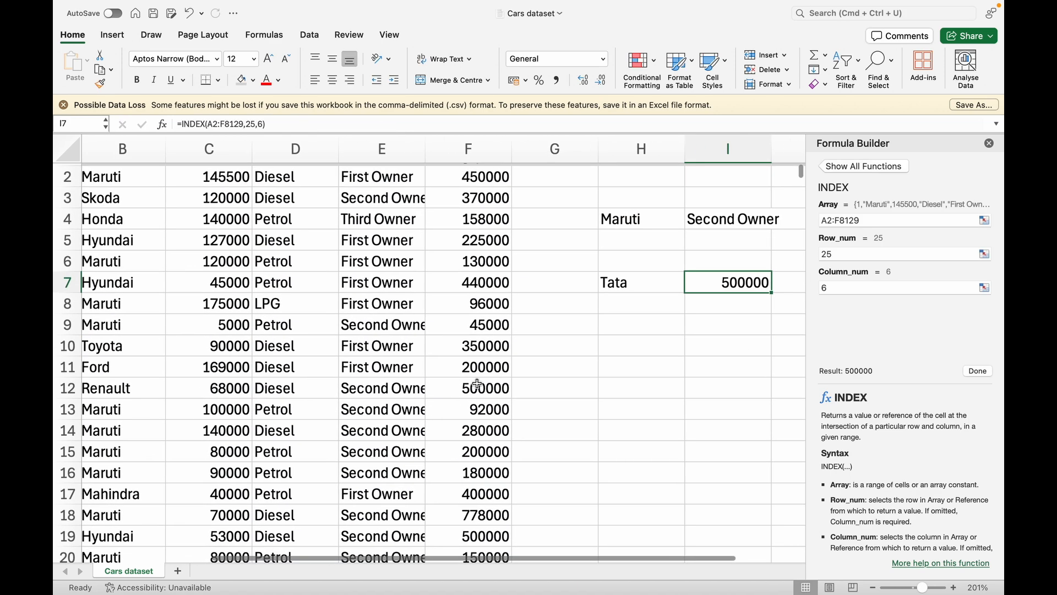
{"action": "scroll", "coordinate": [476, 384], "scroll_direction": "down", "scroll_amount": 10}
{"action": "scroll", "coordinate": [476, 384], "scroll_direction": "left", "scroll_amount": 2}
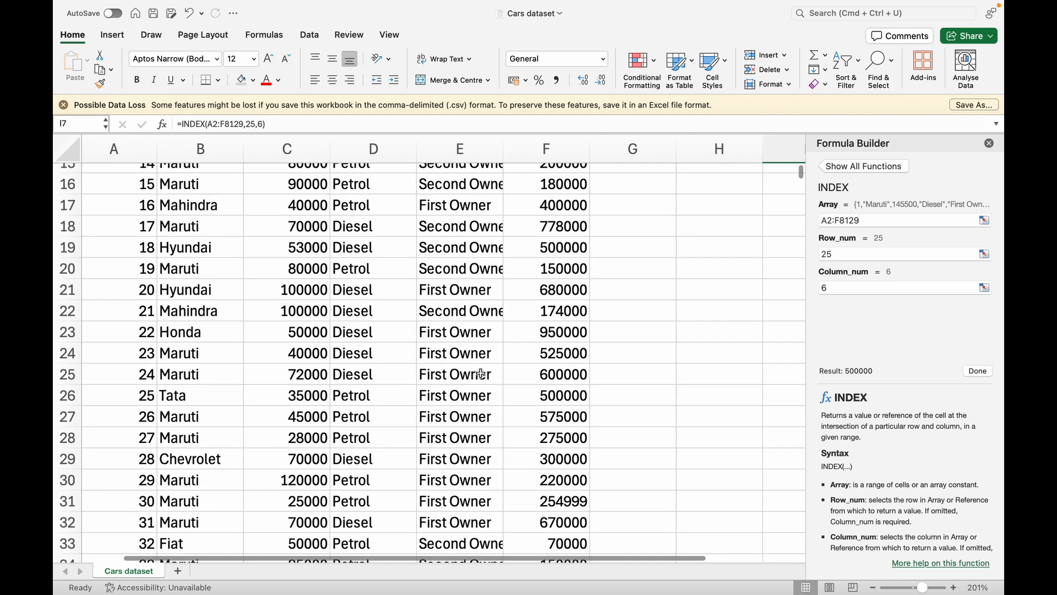
{"action": "scroll", "coordinate": [481, 374], "scroll_direction": "down", "scroll_amount": 1}
{"action": "left_click", "coordinate": [67, 388]}
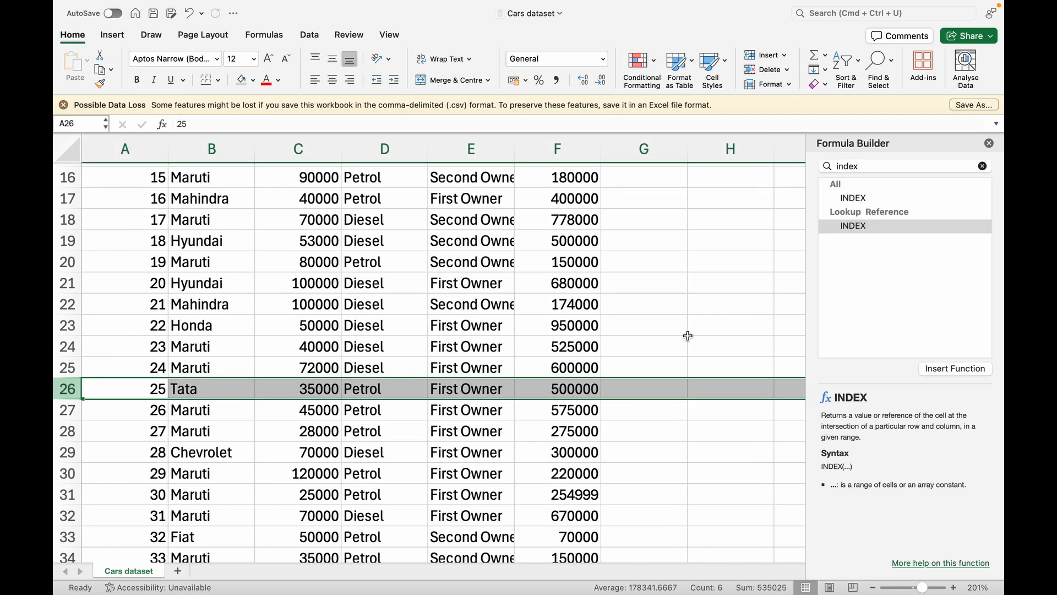
{"action": "scroll", "coordinate": [688, 336], "scroll_direction": "up", "scroll_amount": 12}
{"action": "scroll", "coordinate": [687, 335], "scroll_direction": "right", "scroll_amount": 2}
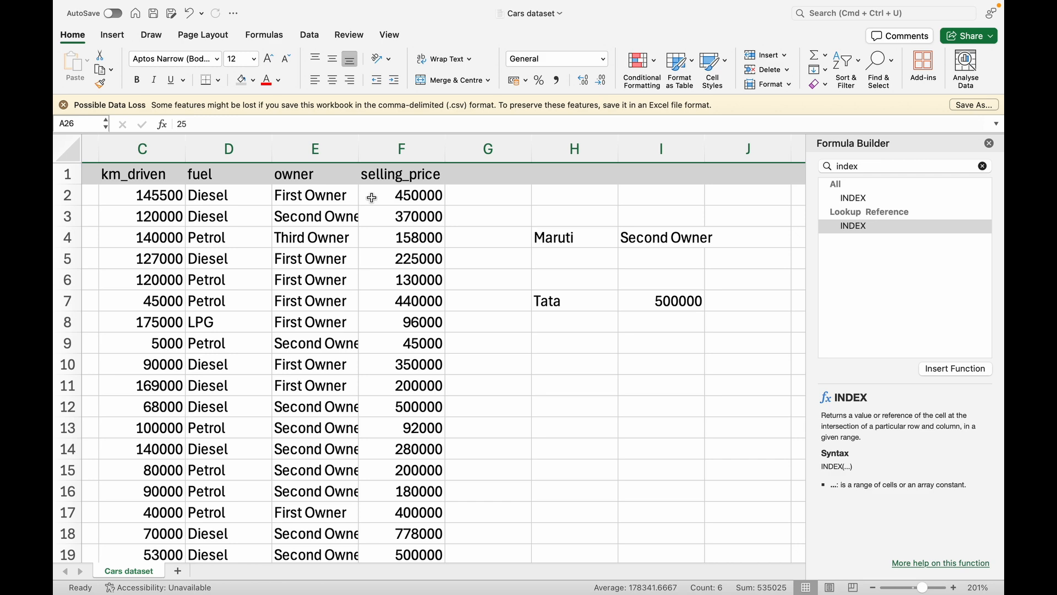
{"action": "left_click", "coordinate": [658, 301]}
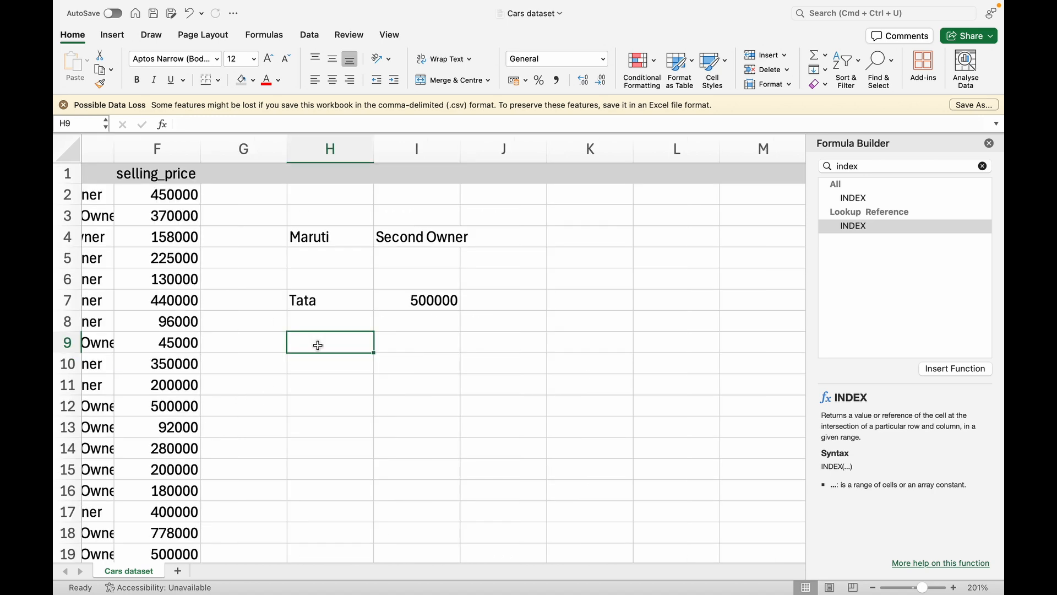
Label H9 Fiat and start I9's INDEX formula over A2:F8129
{"action": "type", "text": "Fiat"}
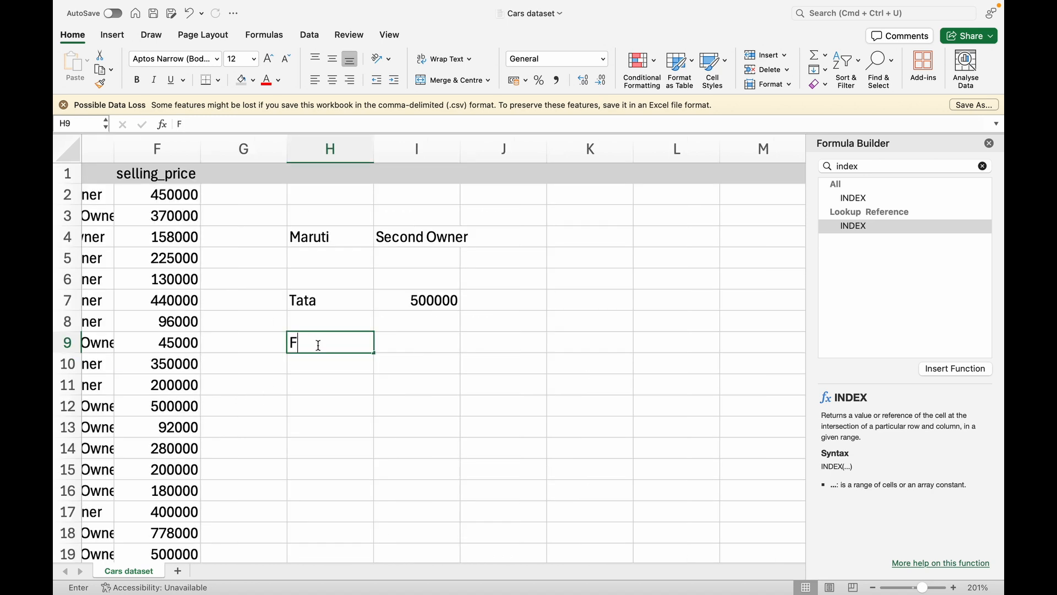
{"action": "left_click", "coordinate": [416, 346]}
{"action": "left_click", "coordinate": [384, 127]}
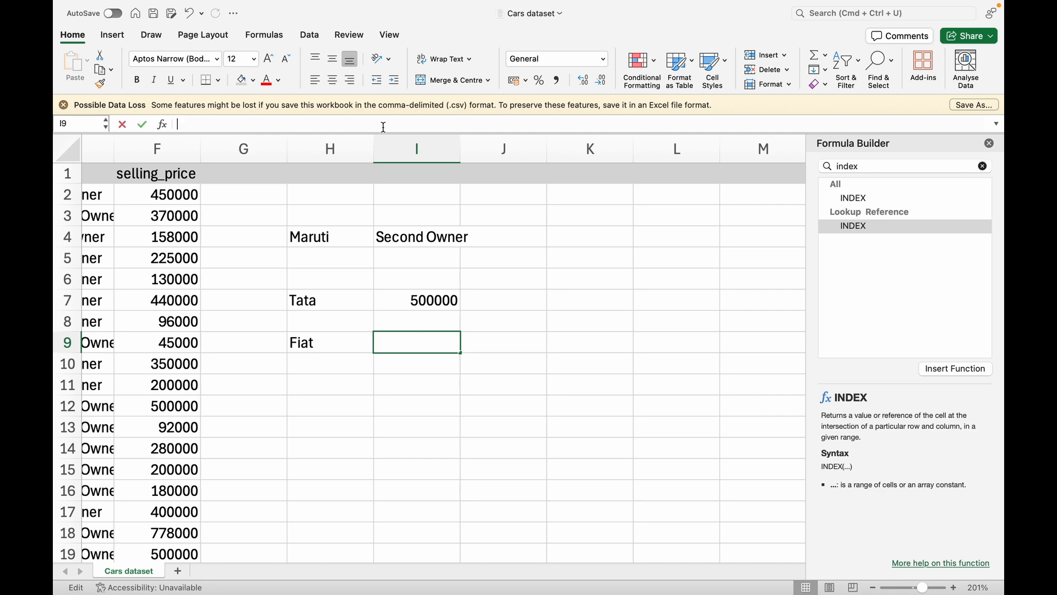
{"action": "type", "text": "="}
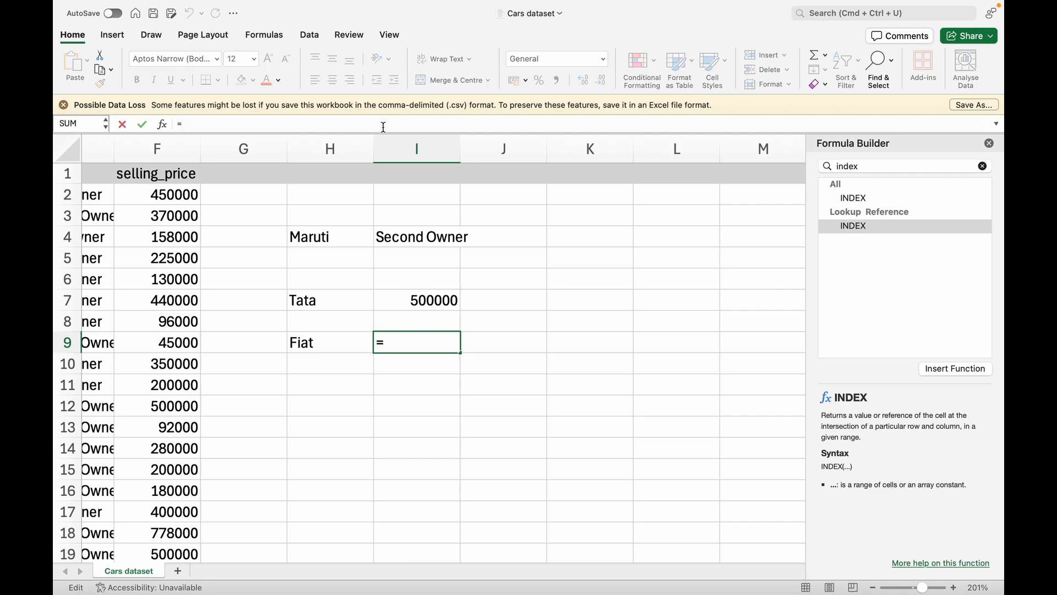
{"action": "type", "text": "INDEX("}
{"action": "scroll", "coordinate": [262, 196], "scroll_direction": "left", "scroll_amount": 8}
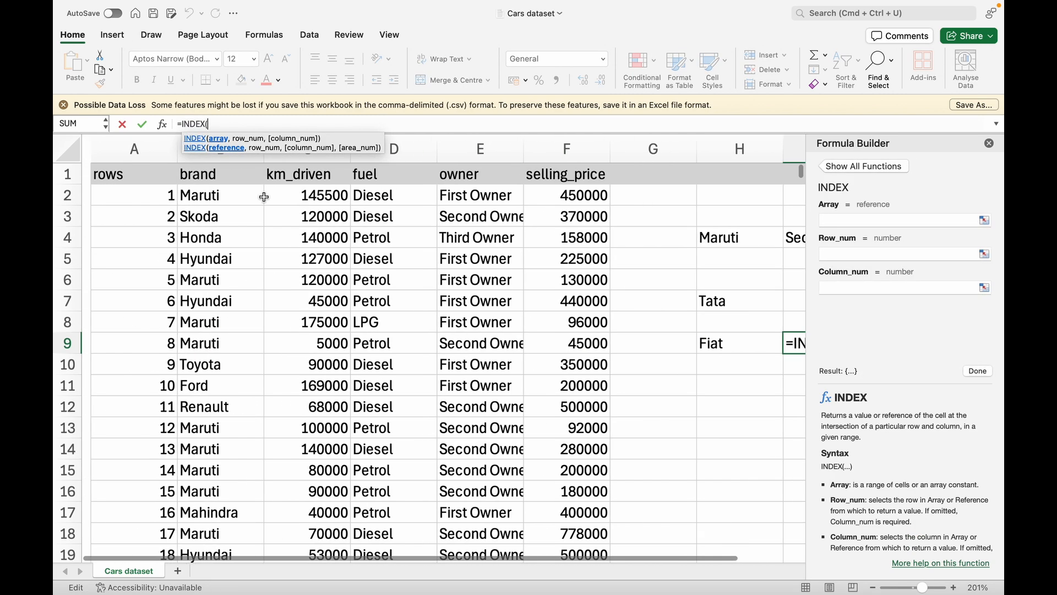
{"action": "left_click", "coordinate": [157, 200]}
{"action": "key", "text": "super+shift+Right"}
{"action": "key", "text": "super+shift+Down"}
{"action": "type", "text": ","}
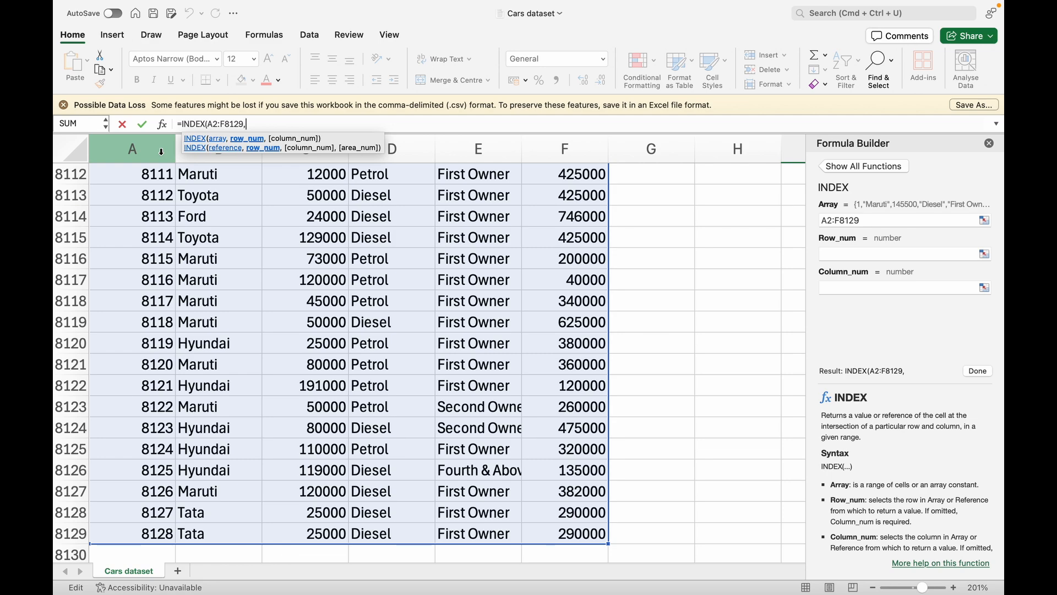
{"action": "type", "text": "A:A32,"}
Finish I9 as =INDEX(A2:F8129,32,4) so it returns Petrol
{"action": "scroll", "coordinate": [248, 224], "scroll_direction": "up", "scroll_amount": 4}
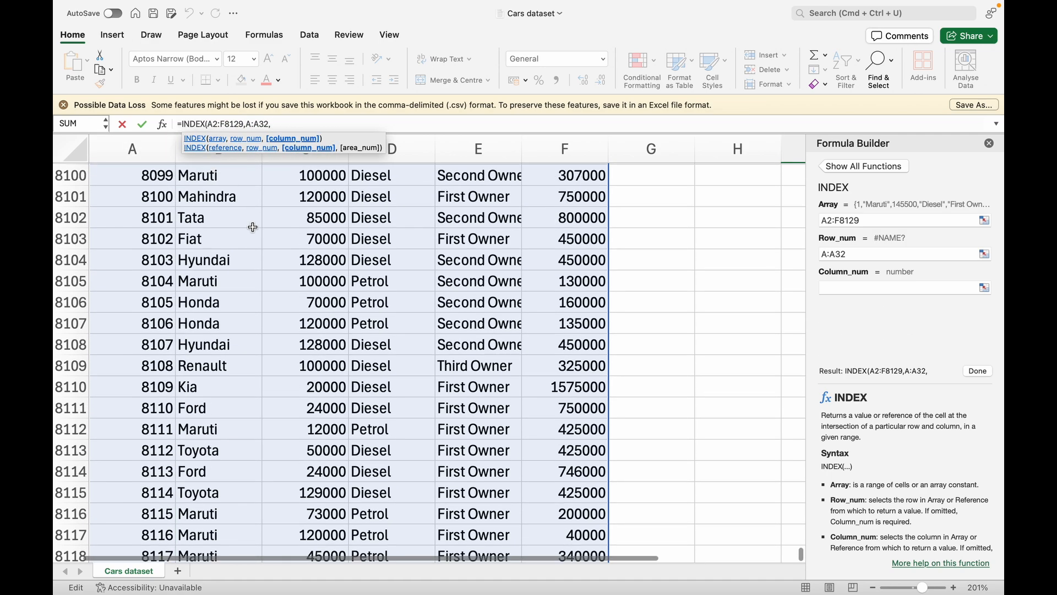
{"action": "scroll", "coordinate": [252, 227], "scroll_direction": "up", "scroll_amount": 20}
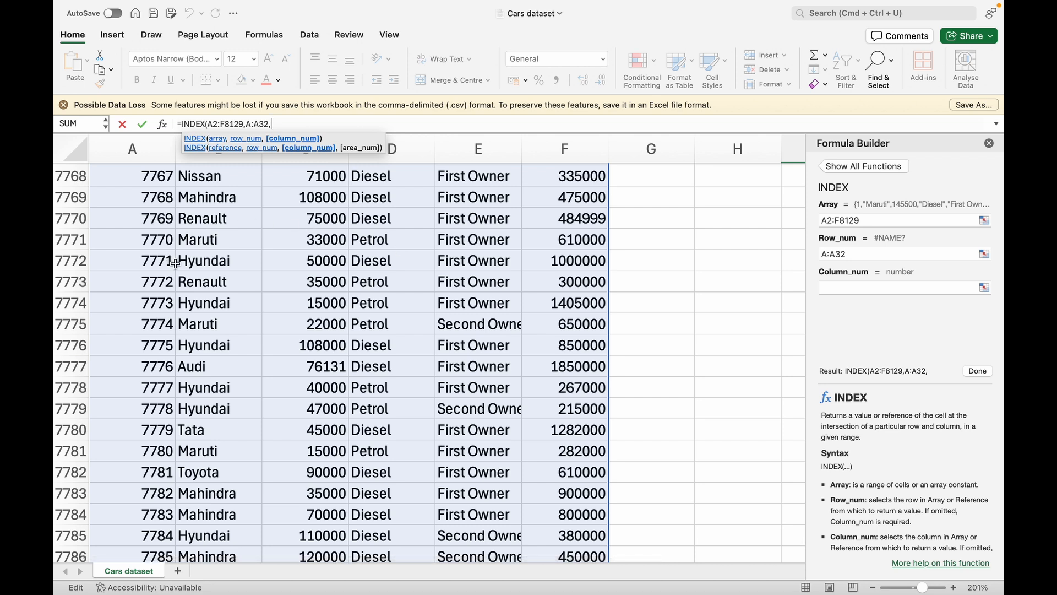
{"action": "type", "text": "D"}
{"action": "key", "text": "BackSpace"}
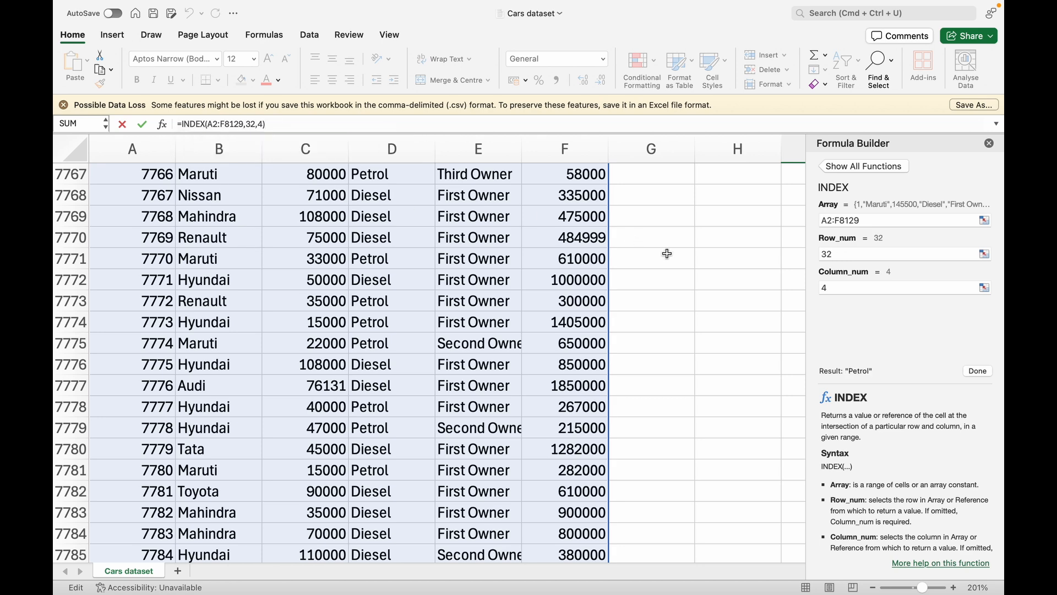
{"action": "scroll", "coordinate": [801, 324], "scroll_direction": "up", "scroll_amount": 10}
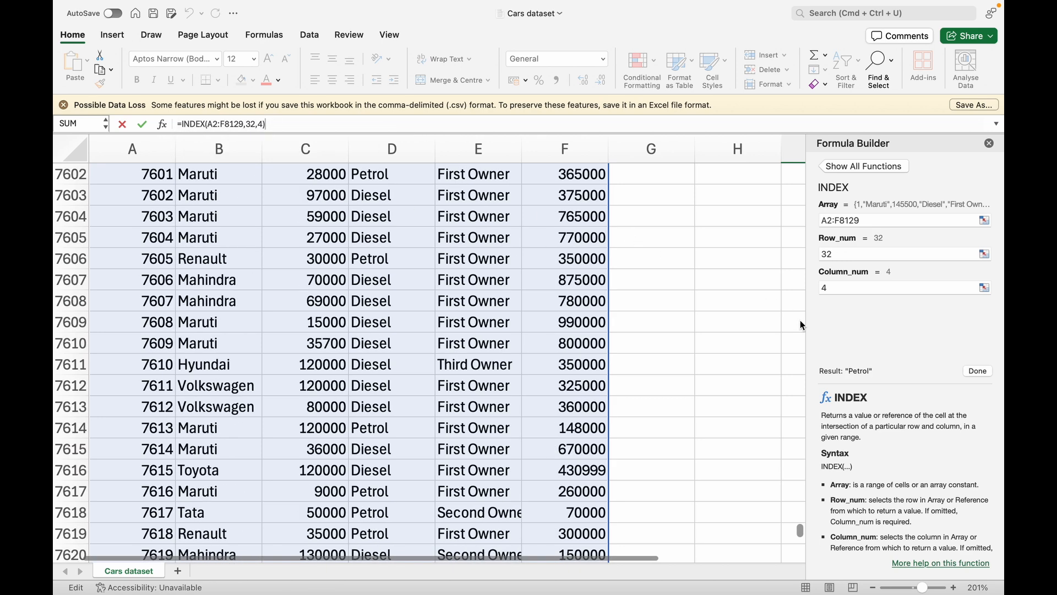
{"action": "scroll", "coordinate": [801, 325], "scroll_direction": "up", "scroll_amount": 3}
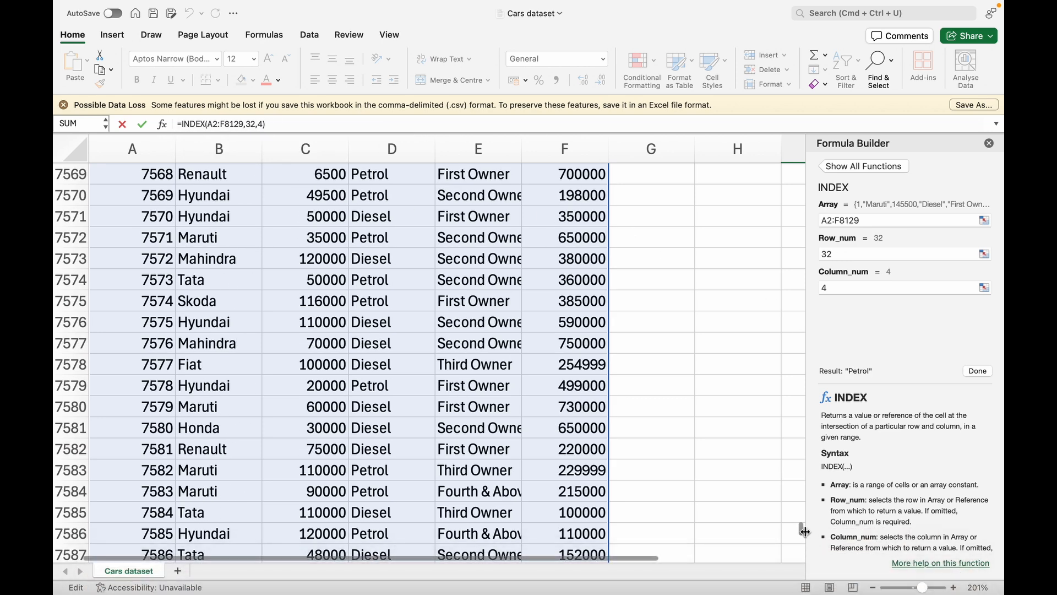
{"action": "left_click_drag", "start_coordinate": [804, 531], "coordinate": [801, 172]}
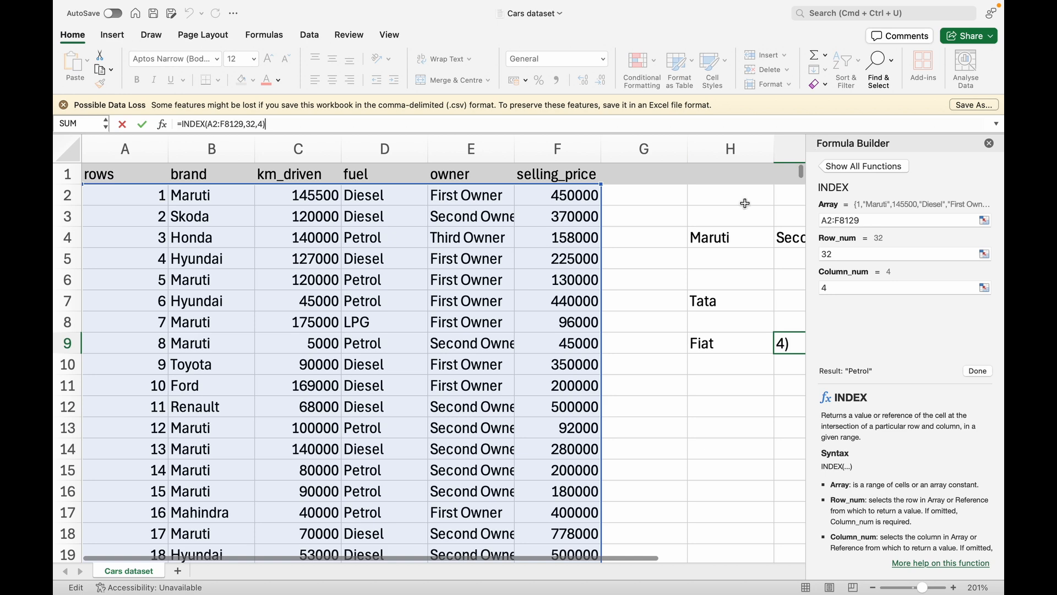
{"action": "scroll", "coordinate": [446, 501], "scroll_direction": "down", "scroll_amount": 10}
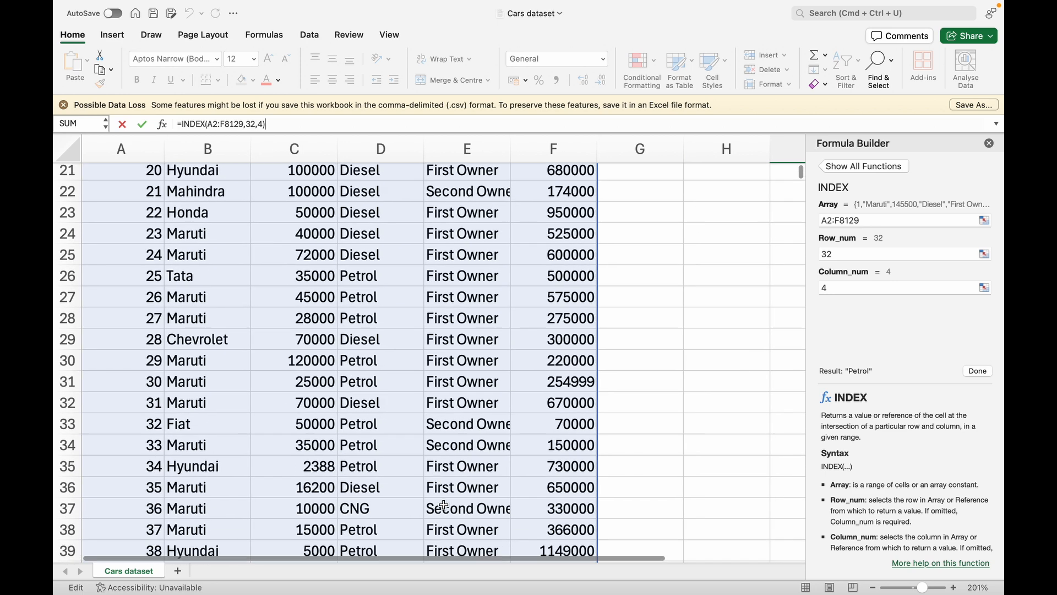
{"action": "scroll", "coordinate": [444, 505], "scroll_direction": "down", "scroll_amount": 1}
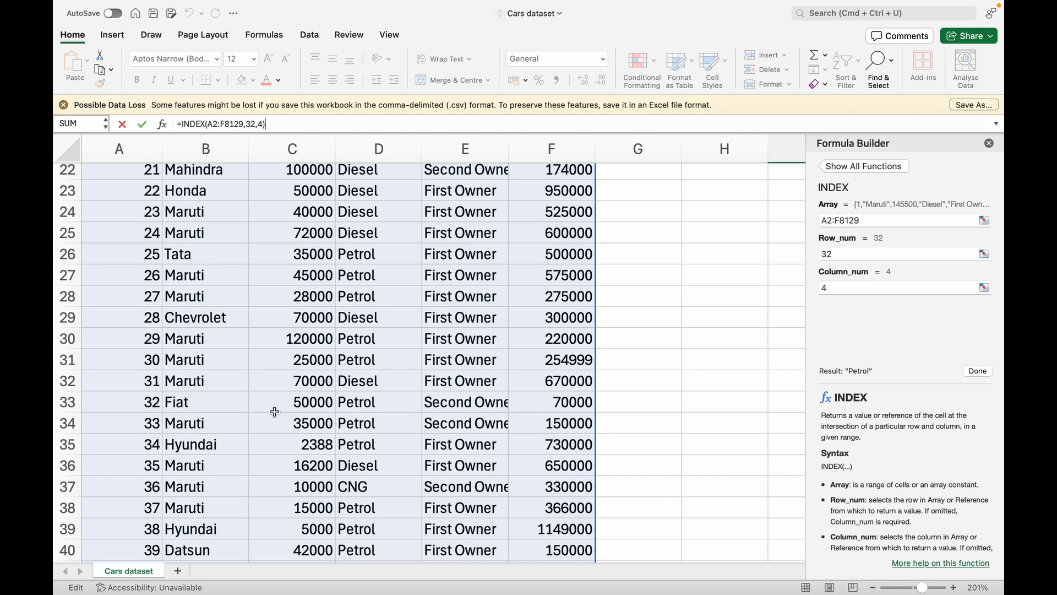
{"action": "scroll", "coordinate": [580, 397], "scroll_direction": "up", "scroll_amount": 10}
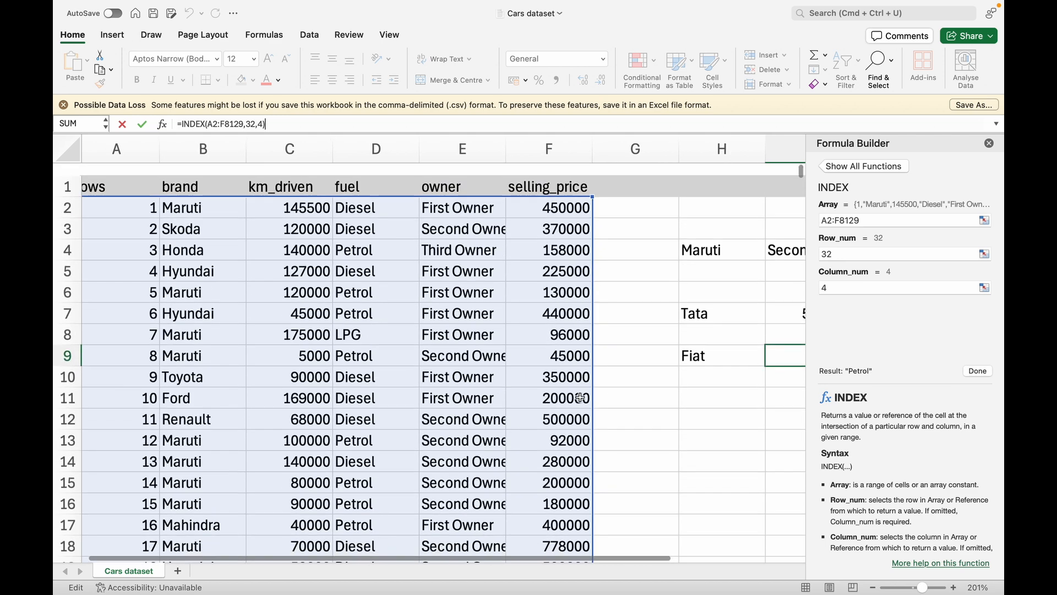
{"action": "key", "text": "Return"}
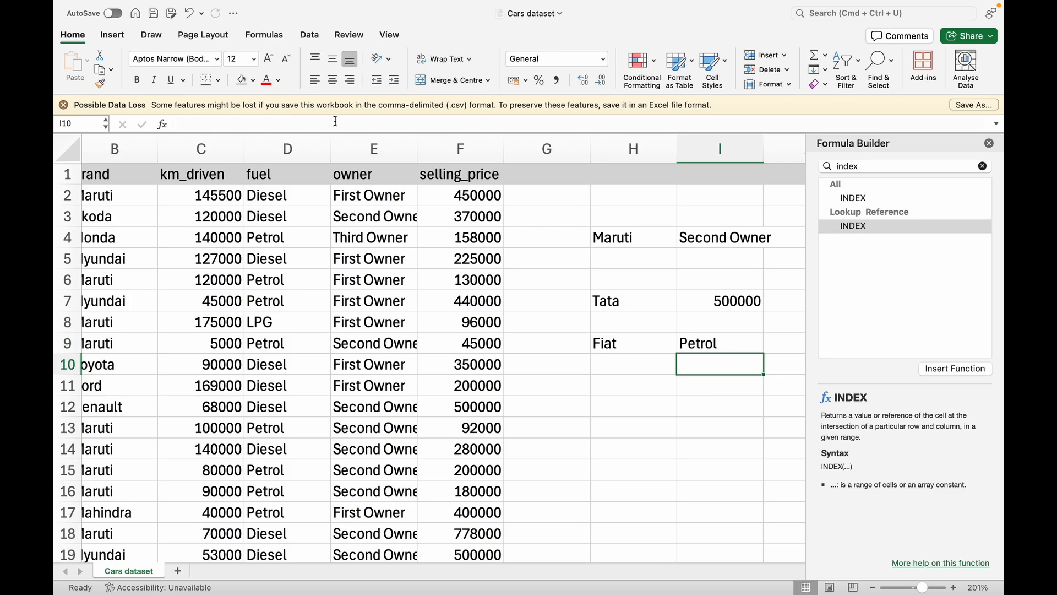
{"action": "left_click", "coordinate": [730, 348]}
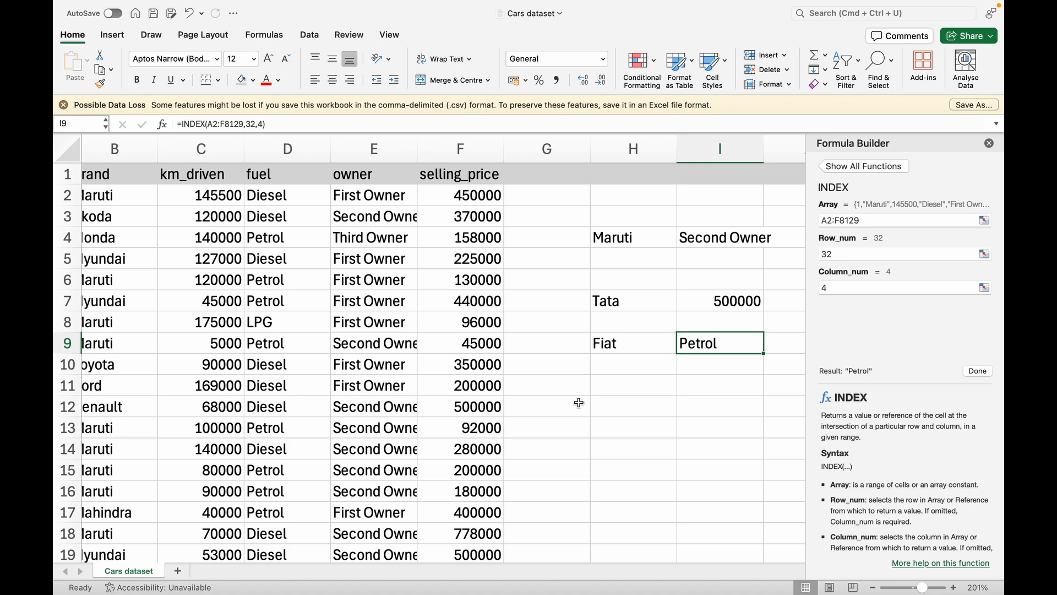
{"action": "scroll", "coordinate": [578, 402], "scroll_direction": "left", "scroll_amount": 2}
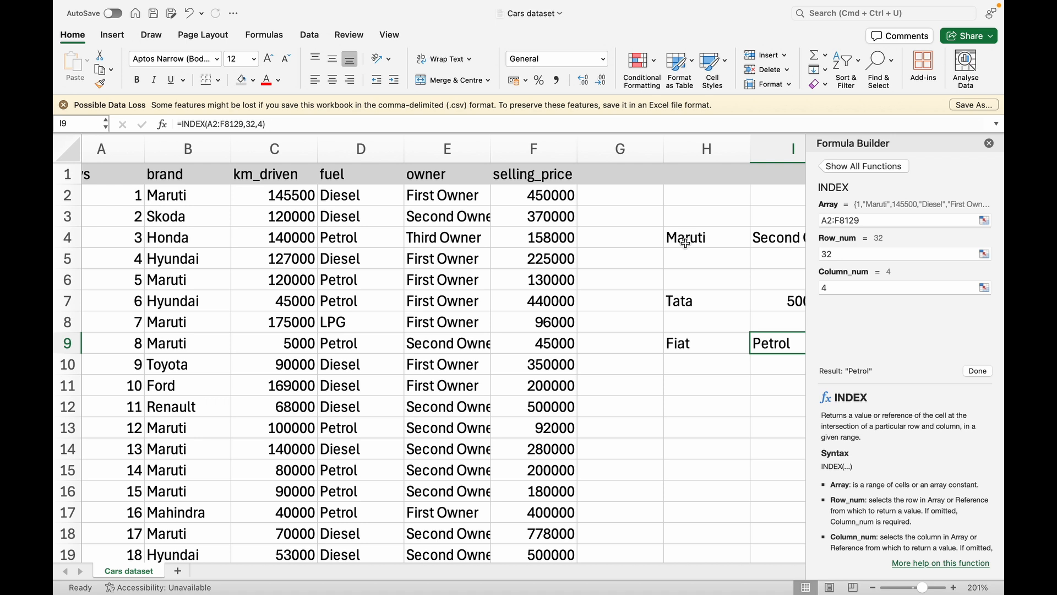
{"action": "left_click", "coordinate": [685, 239]}
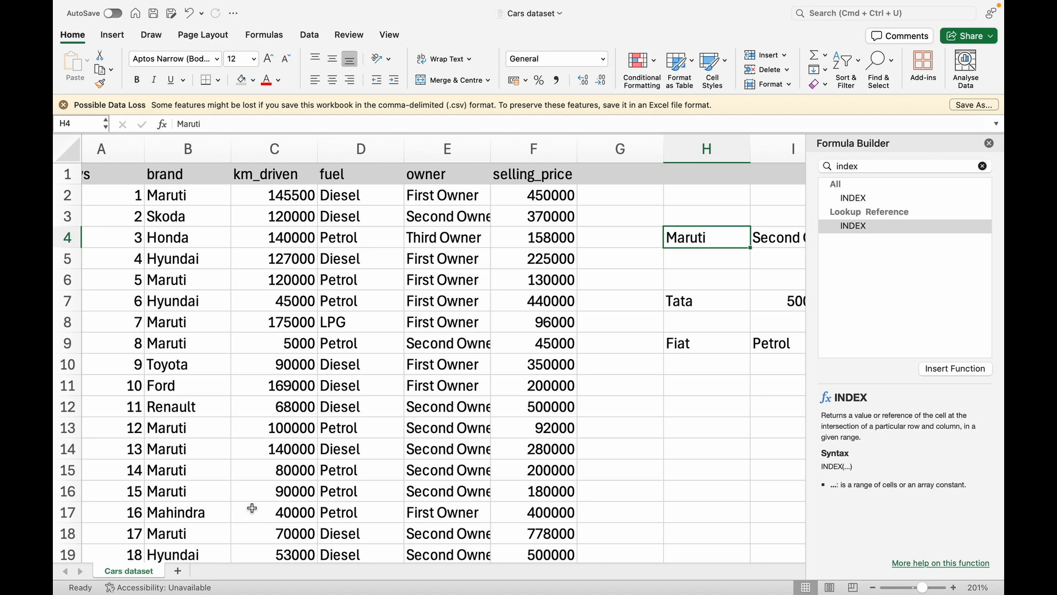
{"action": "scroll", "coordinate": [572, 339], "scroll_direction": "right", "scroll_amount": 2}
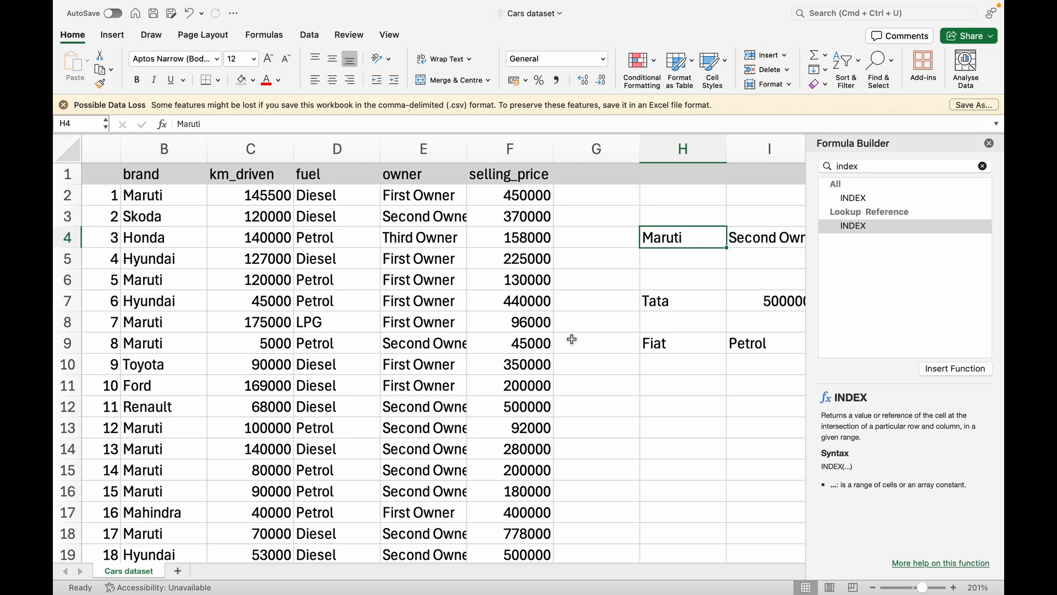
Check the Renault row's ID and pick H11 for the next lookup label
{"action": "scroll", "coordinate": [718, 369], "scroll_direction": "down", "scroll_amount": 3}
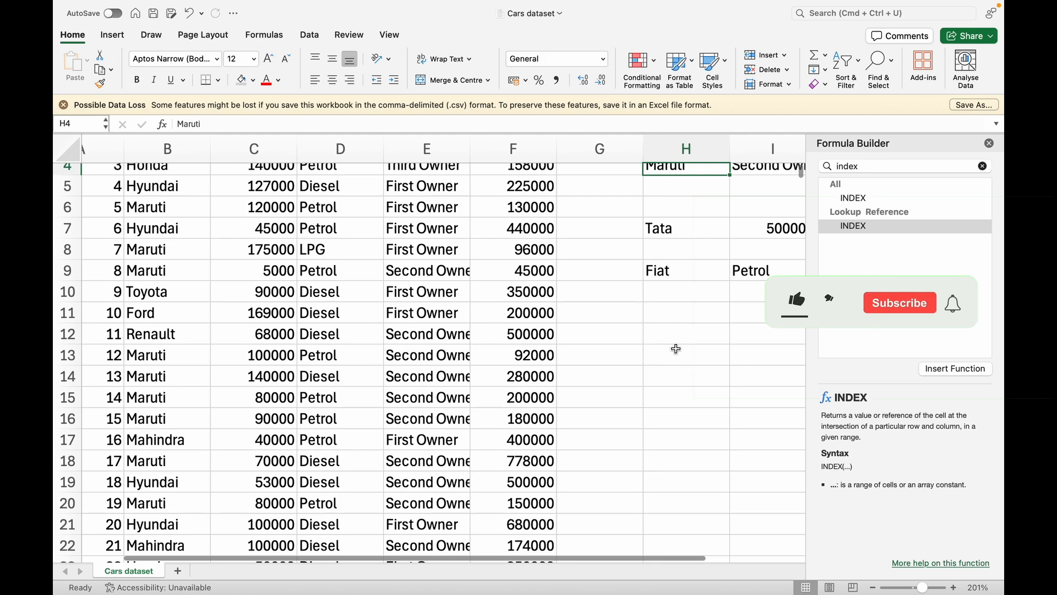
{"action": "left_click", "coordinate": [669, 355]}
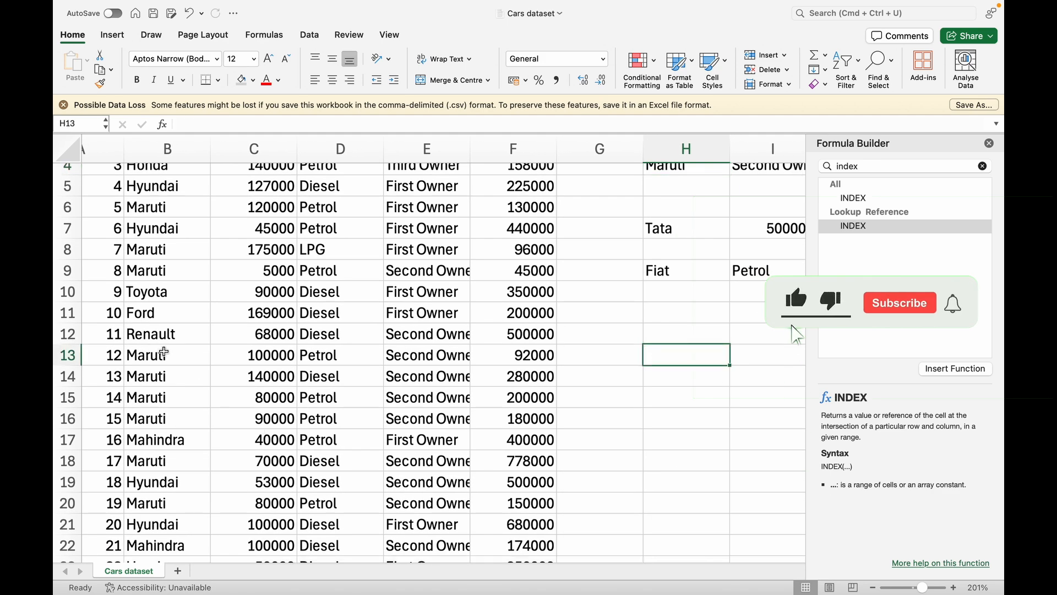
{"action": "left_click", "coordinate": [113, 334]}
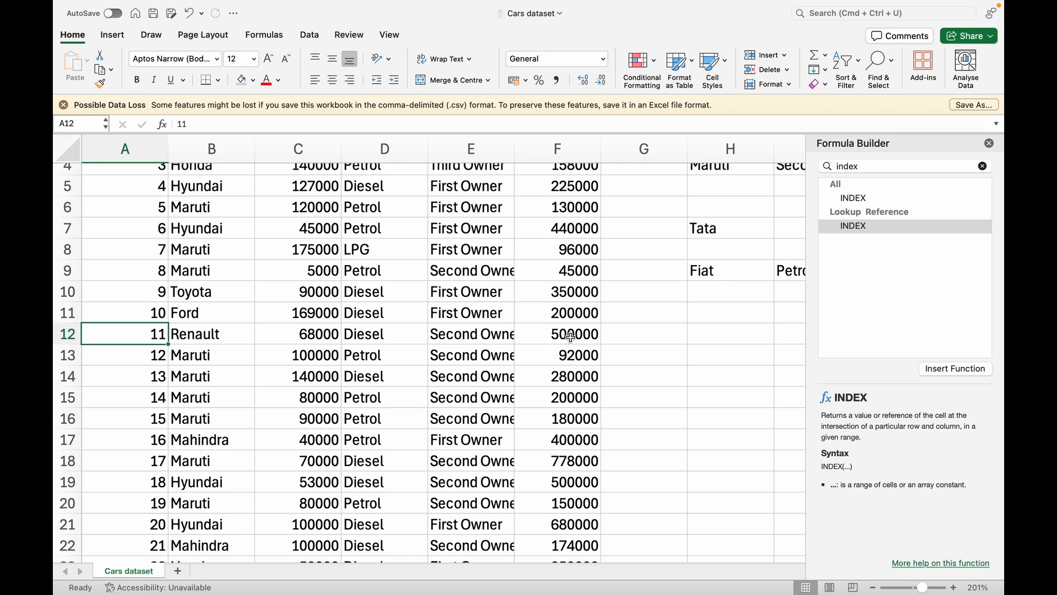
{"action": "left_click", "coordinate": [727, 314]}
{"action": "left_click", "coordinate": [263, 35]}
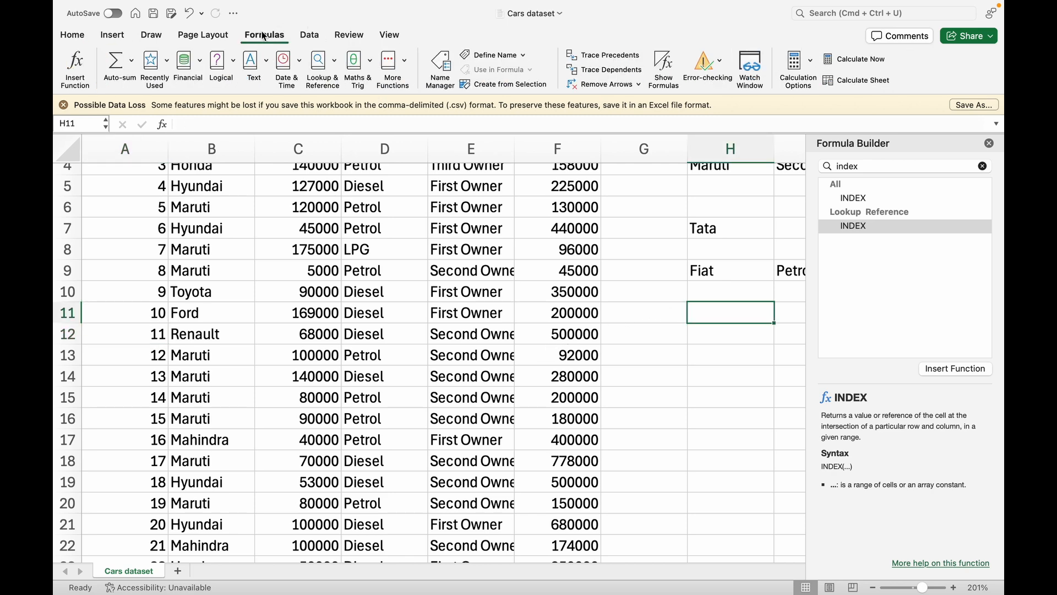
Search 'VLO' in Formula Builder, read VLOOKUP's argument help, then return to H11
{"action": "left_click", "coordinate": [60, 74]}
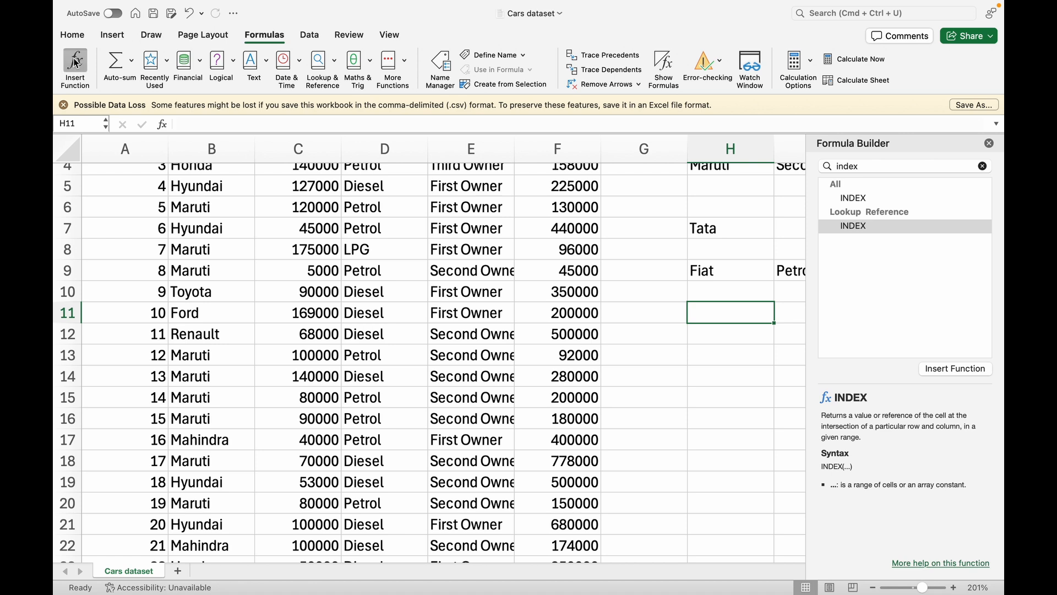
{"action": "type", "text": "VLO"}
{"action": "scroll", "coordinate": [908, 441], "scroll_direction": "down", "scroll_amount": 2}
{"action": "scroll", "coordinate": [908, 441], "scroll_direction": "up", "scroll_amount": 1}
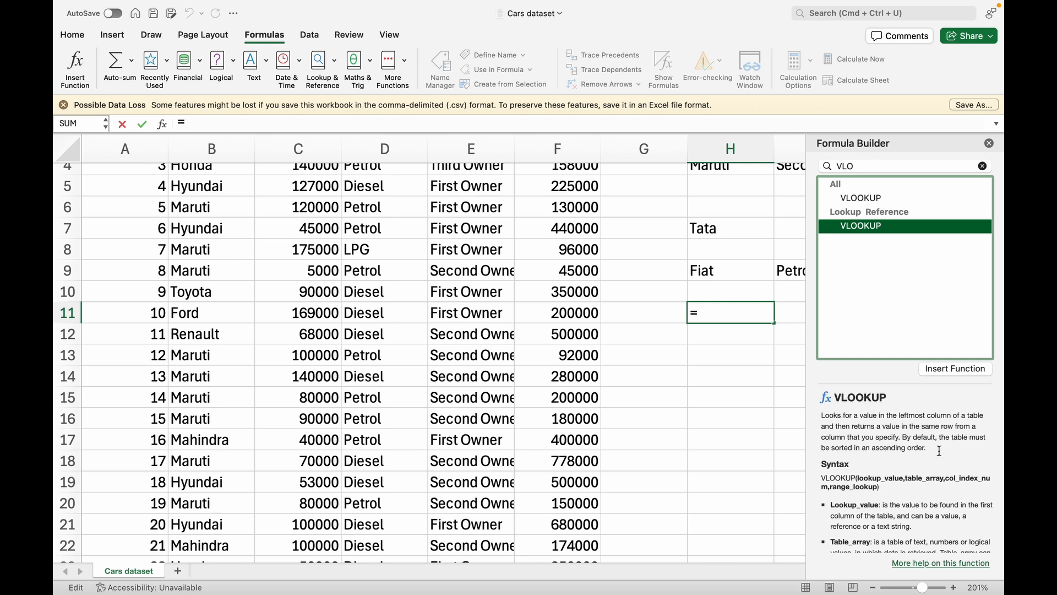
{"action": "scroll", "coordinate": [960, 483], "scroll_direction": "down", "scroll_amount": 1}
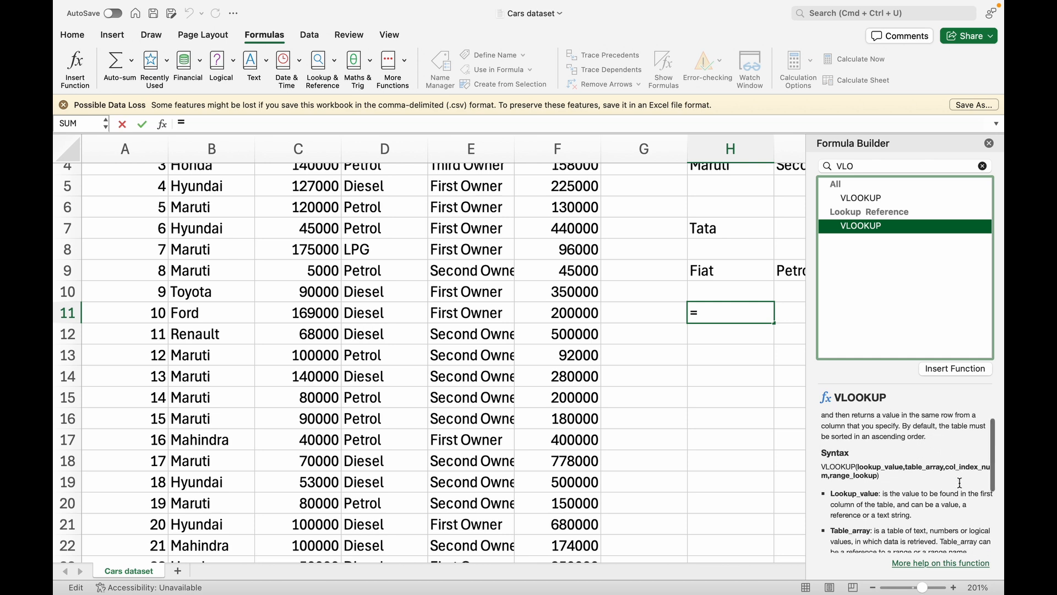
{"action": "scroll", "coordinate": [960, 483], "scroll_direction": "down", "scroll_amount": 2}
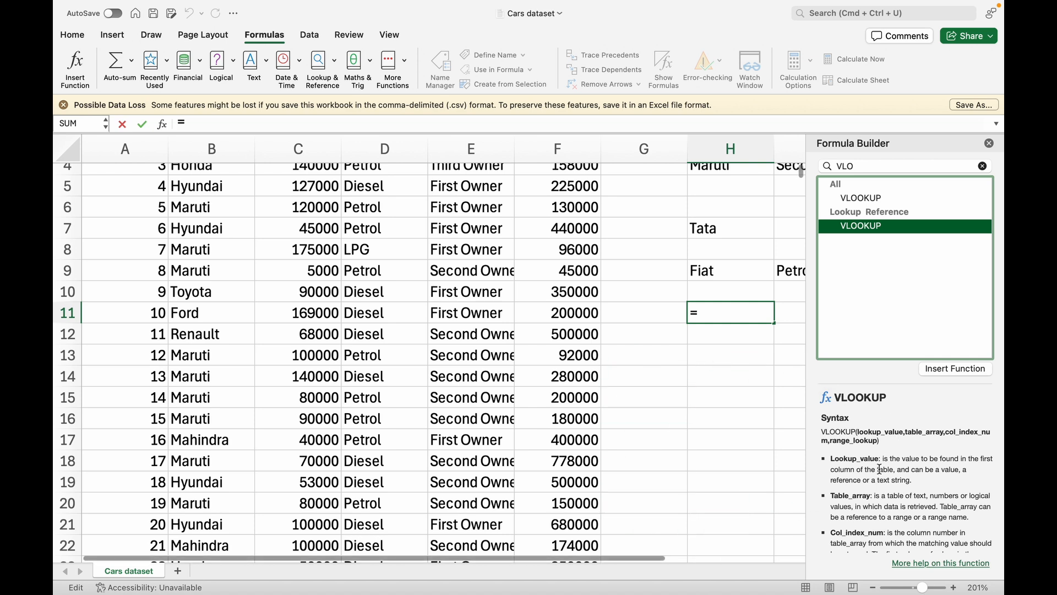
{"action": "scroll", "coordinate": [919, 430], "scroll_direction": "down", "scroll_amount": 1}
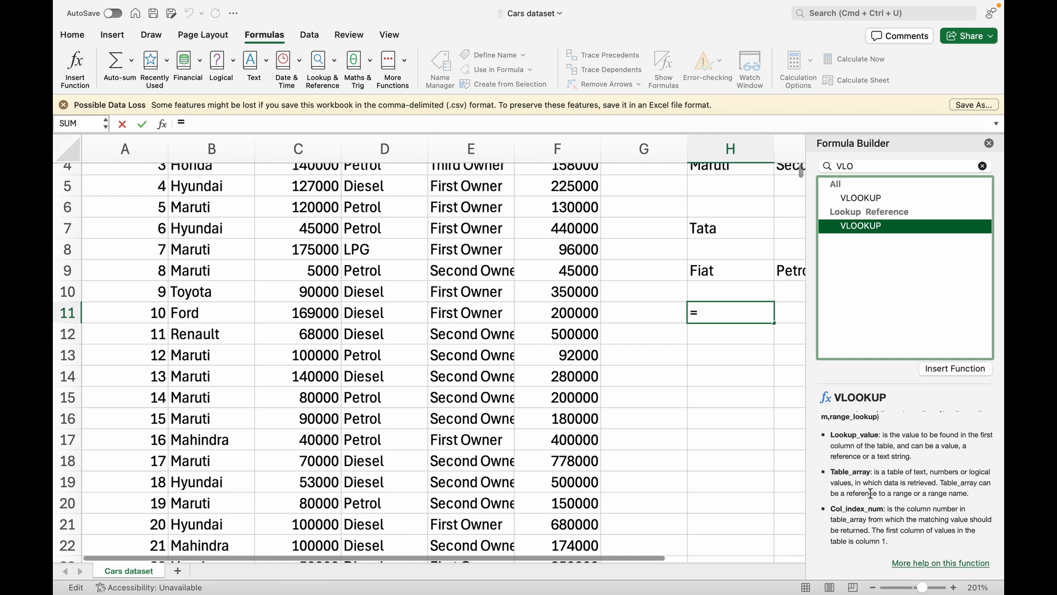
{"action": "scroll", "coordinate": [870, 493], "scroll_direction": "down", "scroll_amount": 2}
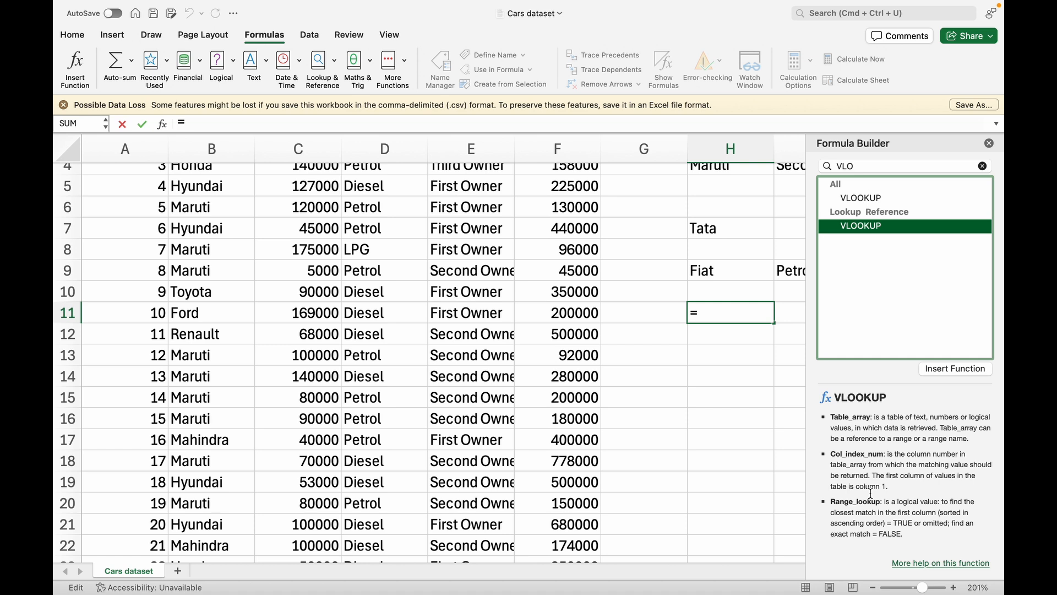
{"action": "left_click", "coordinate": [708, 307]}
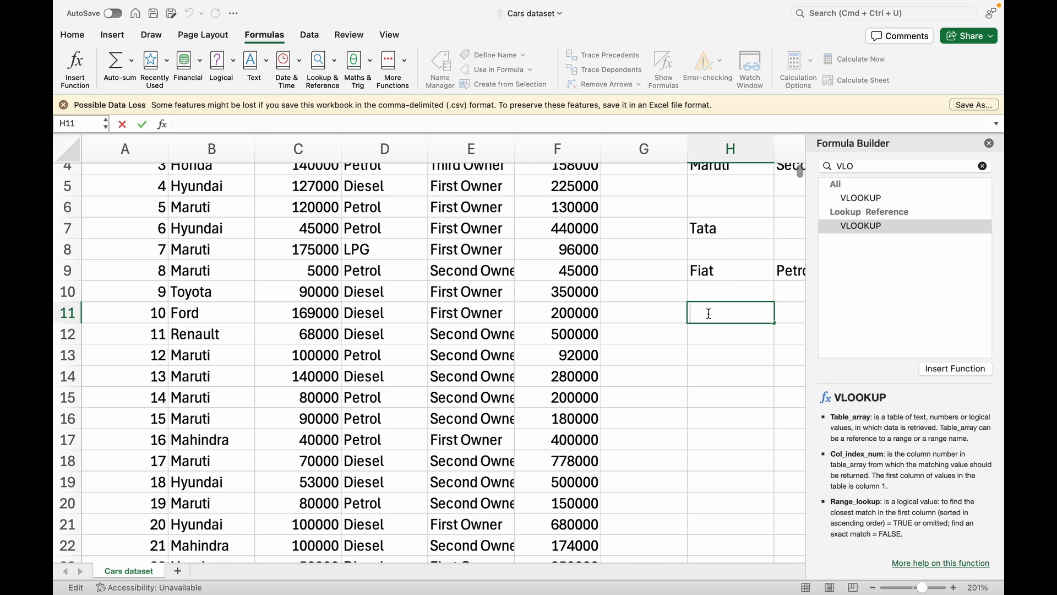
Enter Renault in H11 and start a =VLOOKUP( formula in I11
{"action": "type", "text": "Renau"}
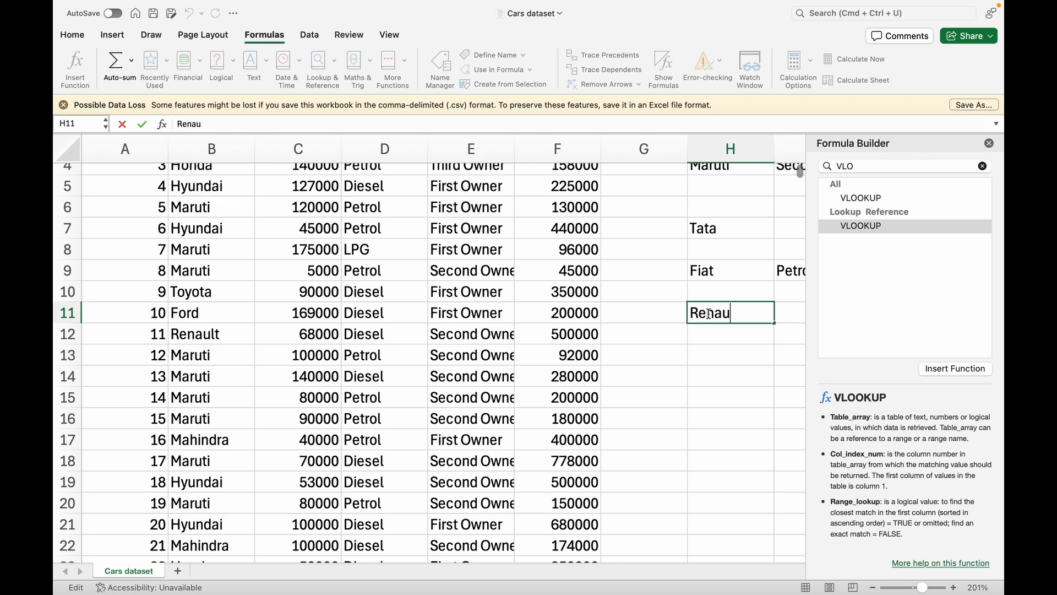
{"action": "type", "text": "lt"}
{"action": "key", "text": "Tab"}
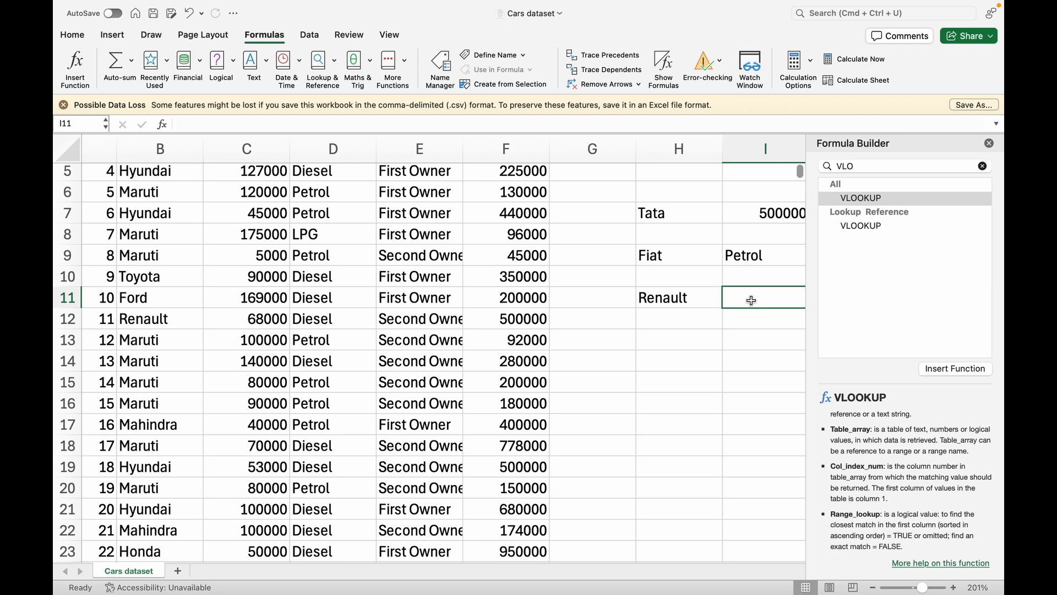
{"action": "type", "text": "="}
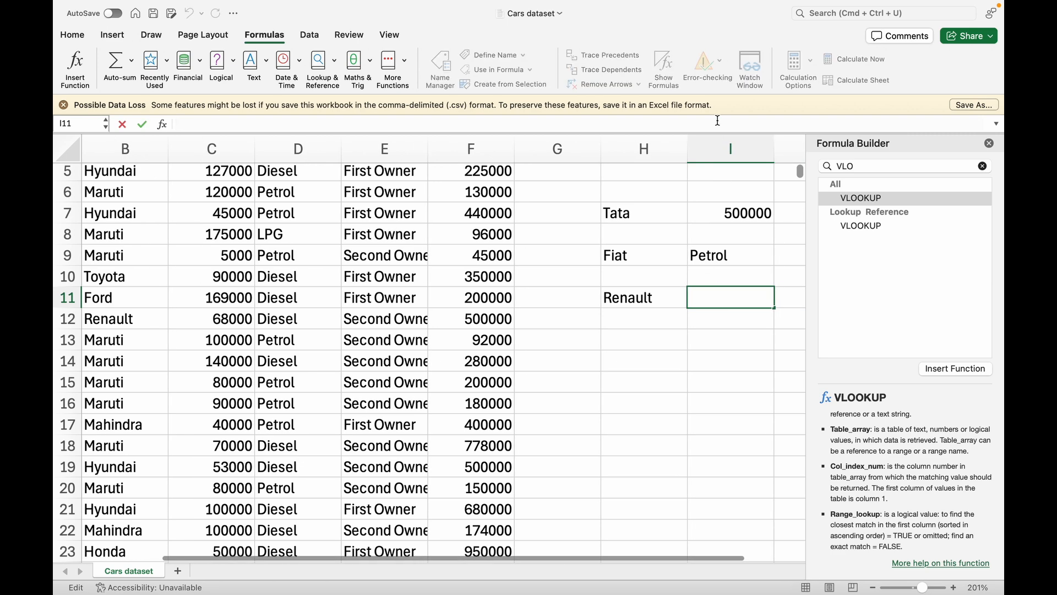
{"action": "type", "text": "VLOO"}
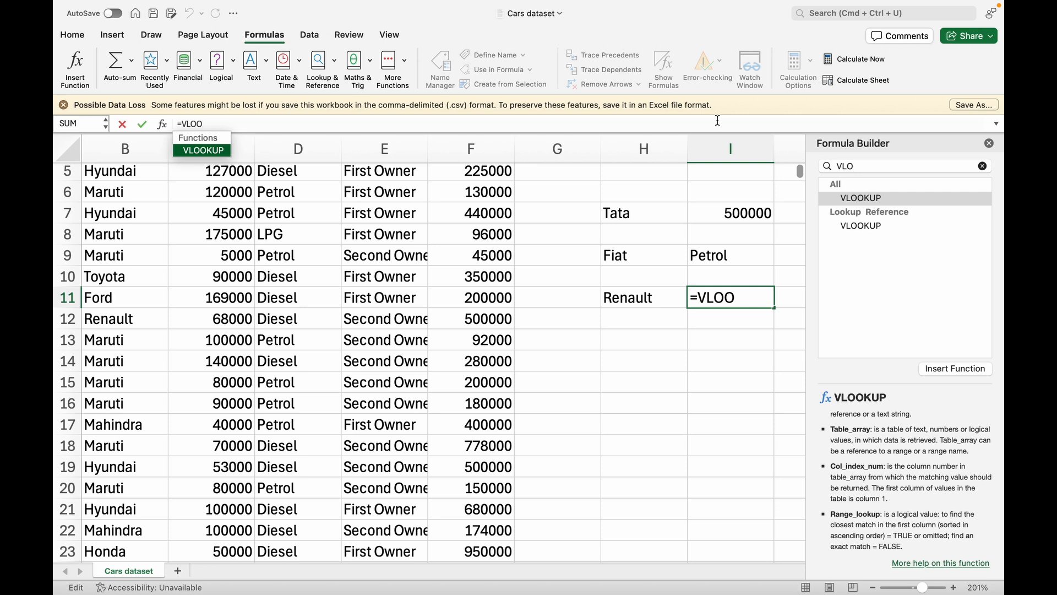
{"action": "key", "text": "Tab"}
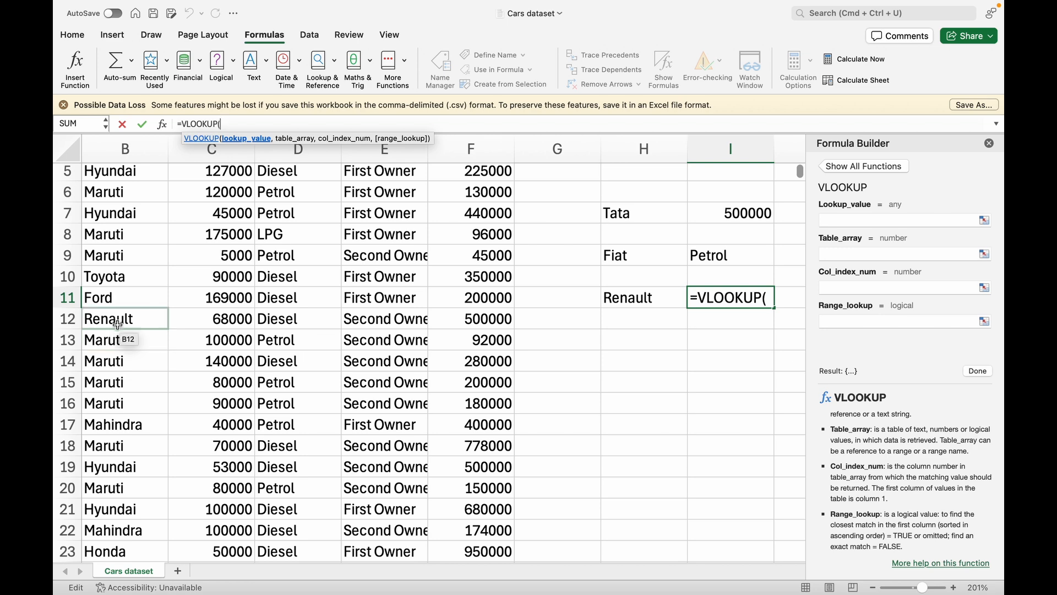
Enter =VLOOKUP(H11,A2:F8129,6,FALSE) in I11, which currently returns #N/A
{"action": "left_click", "coordinate": [639, 298]}
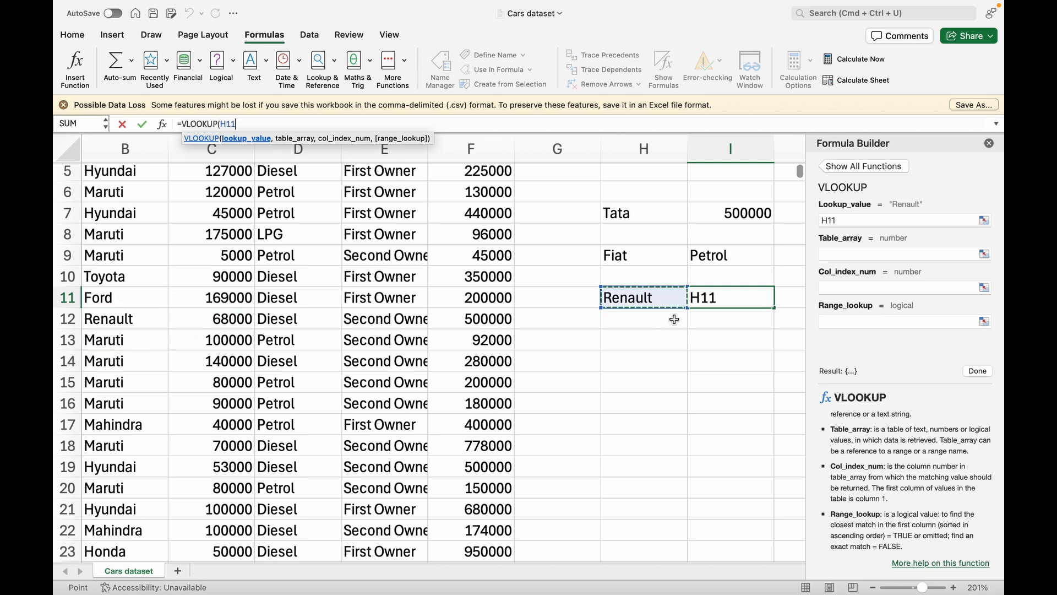
{"action": "type", "text": ","}
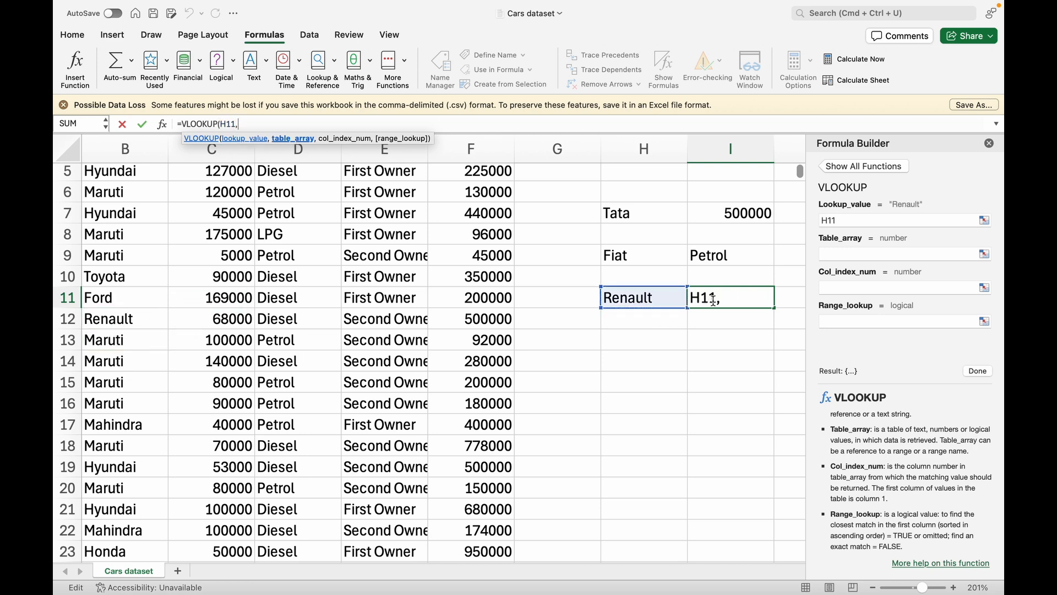
{"action": "scroll", "coordinate": [341, 237], "scroll_direction": "up", "scroll_amount": 5}
{"action": "scroll", "coordinate": [341, 236], "scroll_direction": "left", "scroll_amount": 2}
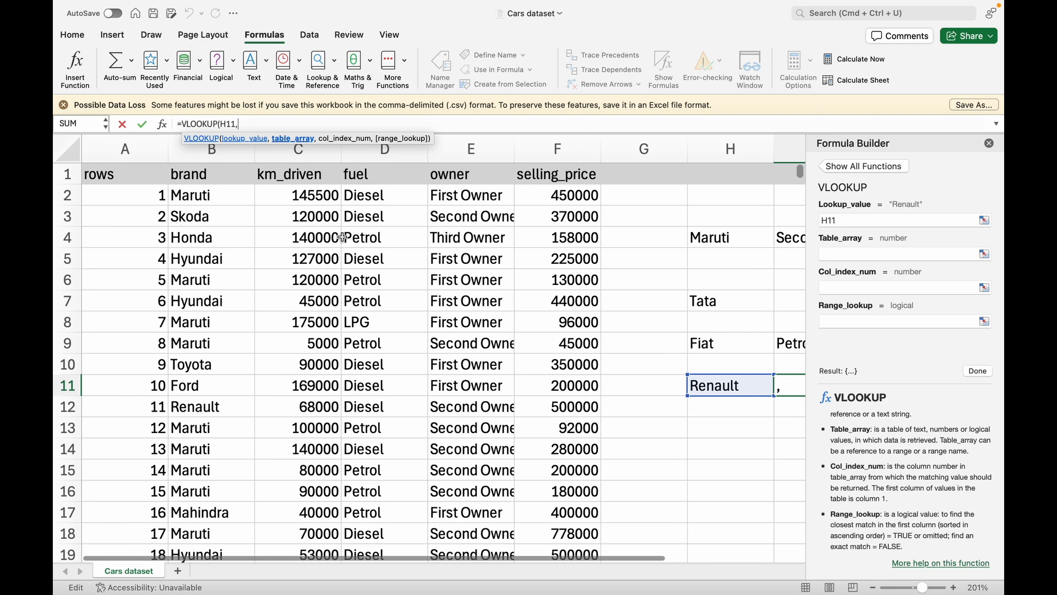
{"action": "left_click", "coordinate": [98, 199]}
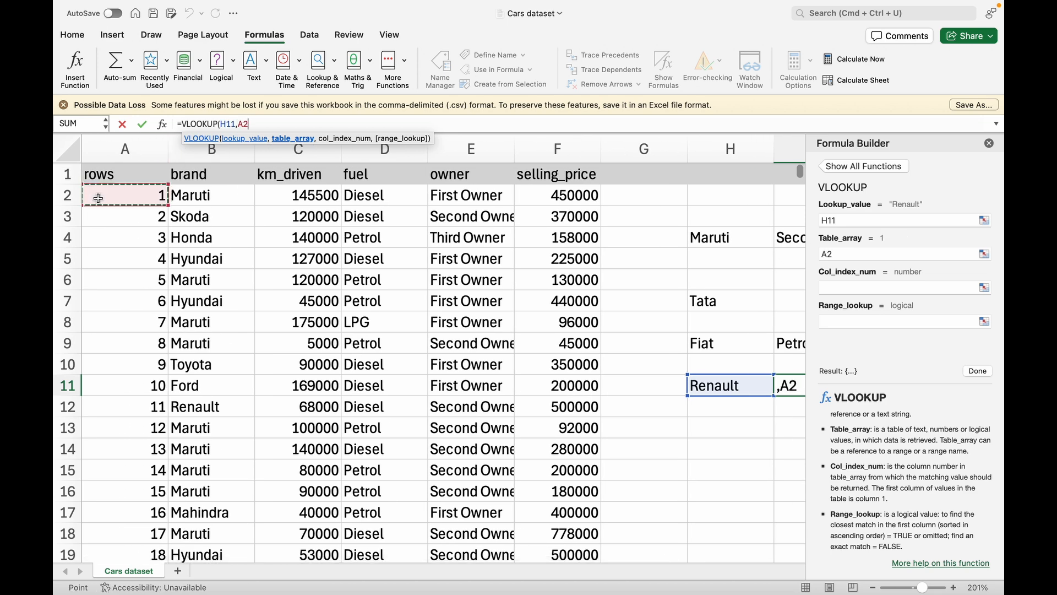
{"action": "key", "text": "super+shift+Right"}
{"action": "key", "text": "super+shift+Down"}
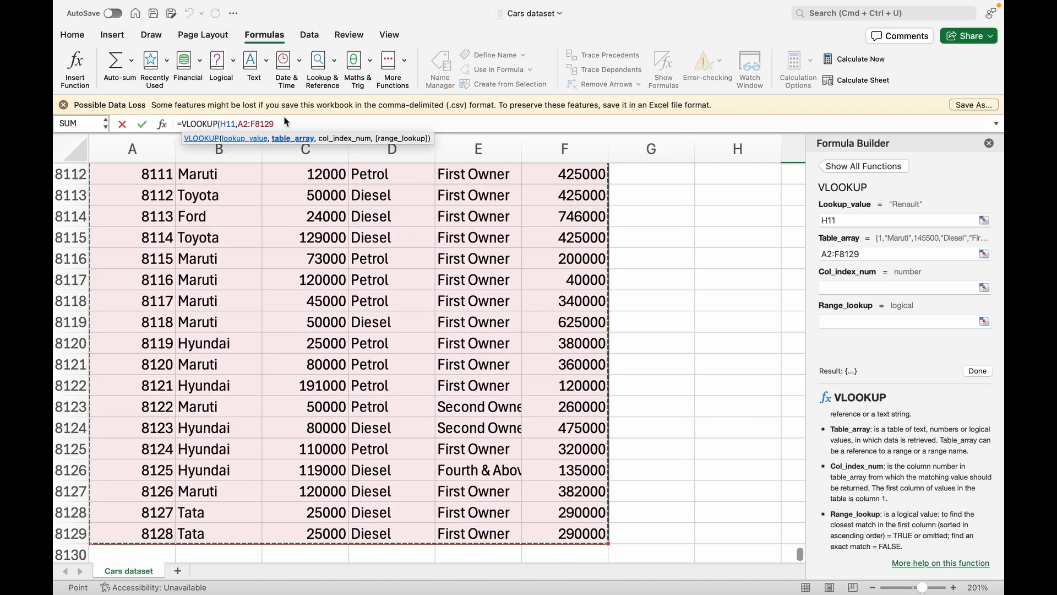
{"action": "type", "text": ","}
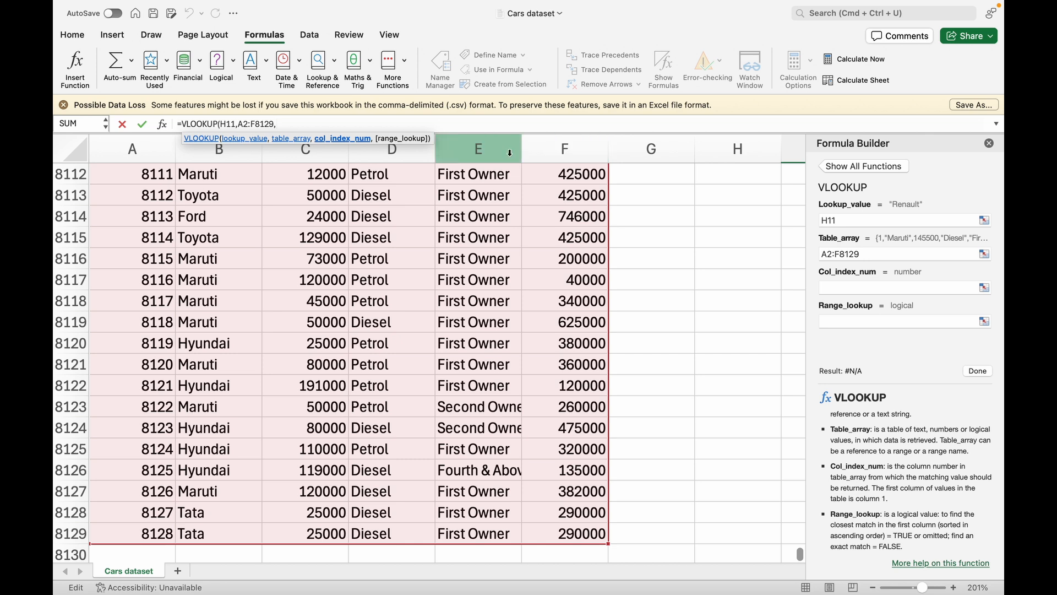
{"action": "type", "text": "6,"}
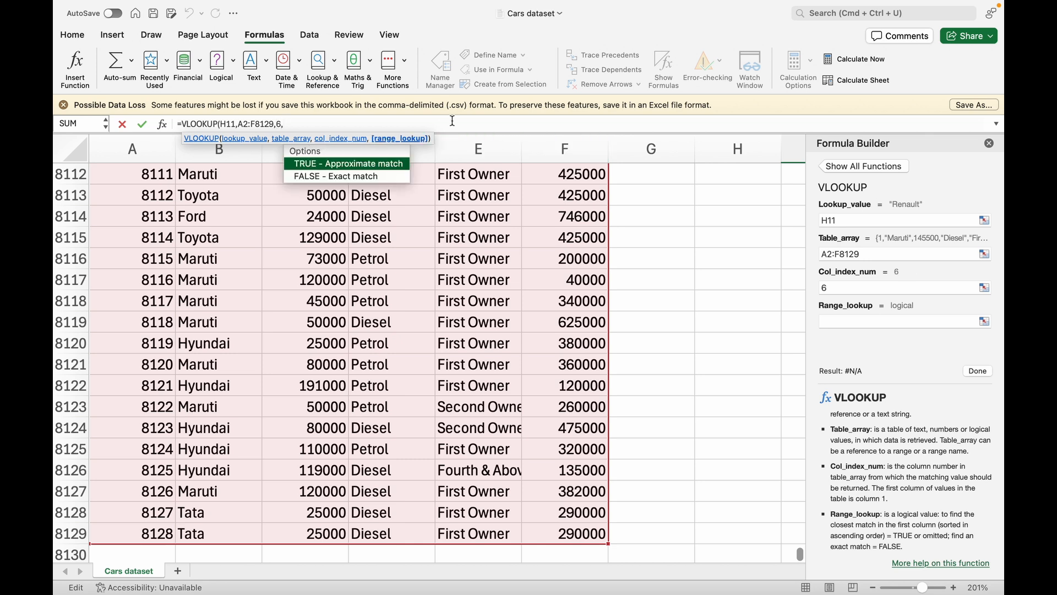
{"action": "double_click", "coordinate": [368, 178]}
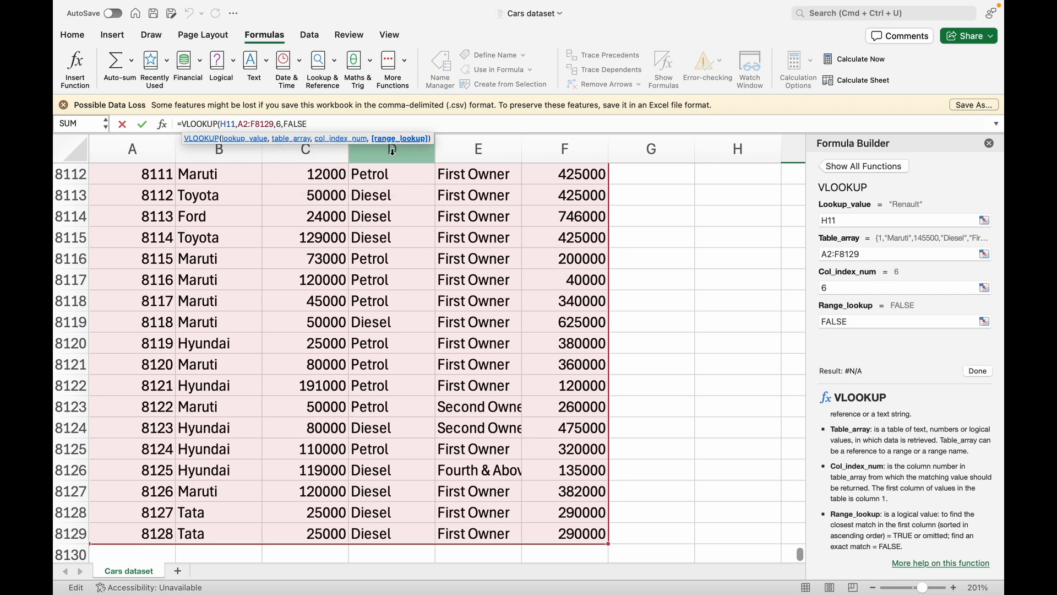
{"action": "type", "text": ")"}
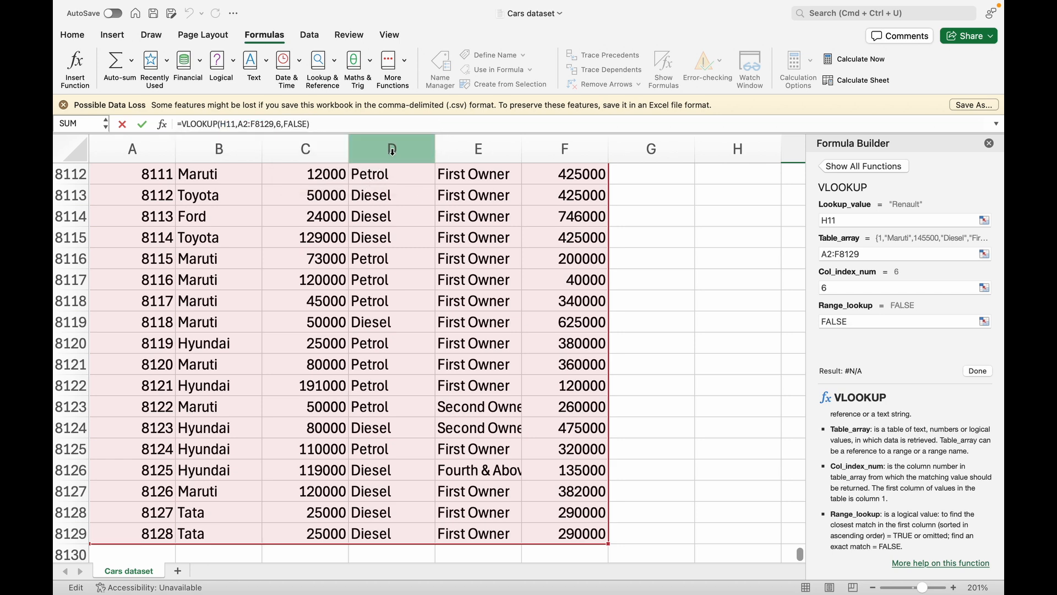
{"action": "key", "text": "Return"}
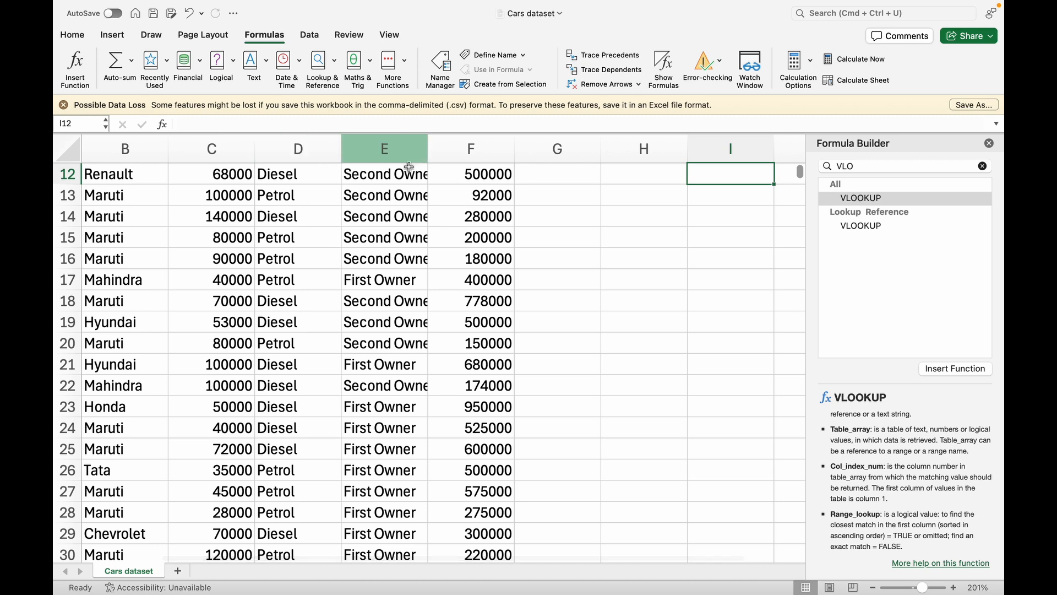
{"action": "scroll", "coordinate": [673, 303], "scroll_direction": "up", "scroll_amount": 3}
{"action": "left_click", "coordinate": [716, 279]}
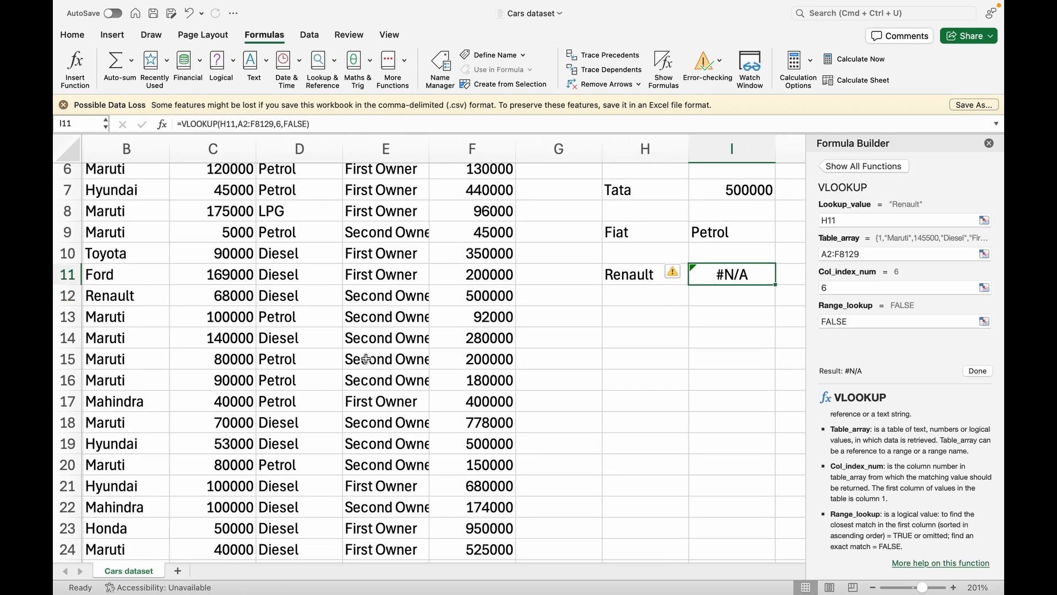
{"action": "left_click", "coordinate": [121, 292]}
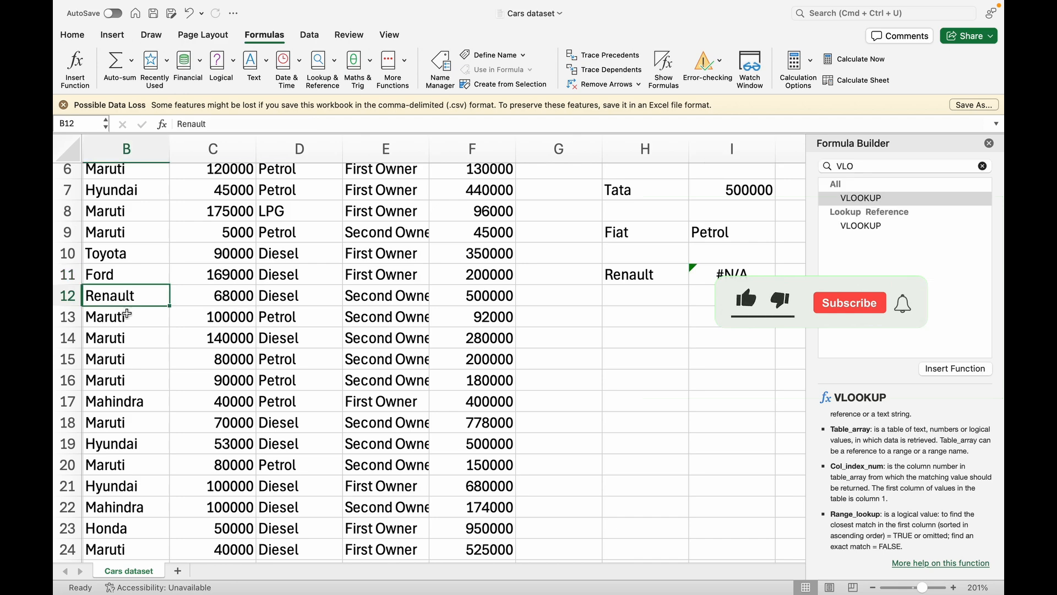
{"action": "scroll", "coordinate": [112, 458], "scroll_direction": "down", "scroll_amount": 3}
{"action": "scroll", "coordinate": [111, 459], "scroll_direction": "left", "scroll_amount": 2}
{"action": "scroll", "coordinate": [112, 459], "scroll_direction": "down", "scroll_amount": 1}
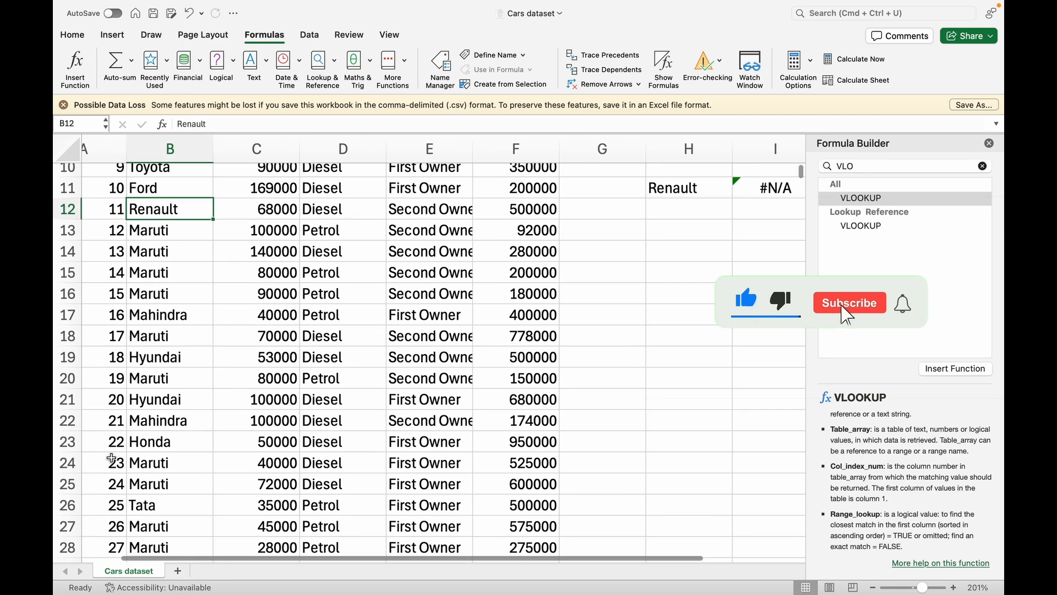
{"action": "scroll", "coordinate": [112, 459], "scroll_direction": "up", "scroll_amount": 3}
{"action": "scroll", "coordinate": [112, 459], "scroll_direction": "right", "scroll_amount": 1}
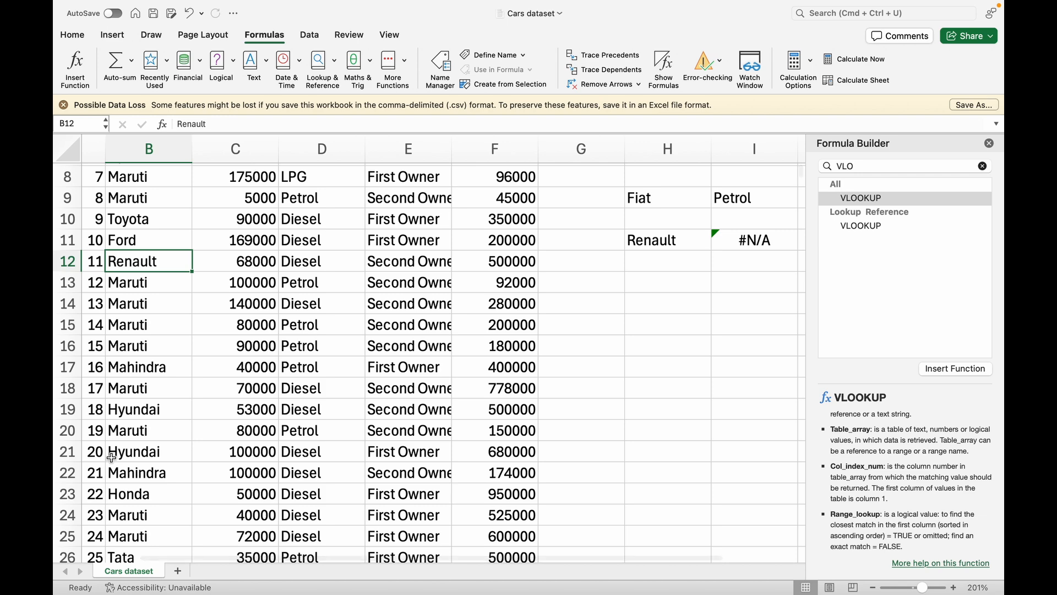
{"action": "scroll", "coordinate": [112, 457], "scroll_direction": "up", "scroll_amount": 2}
{"action": "scroll", "coordinate": [112, 457], "scroll_direction": "left", "scroll_amount": 2}
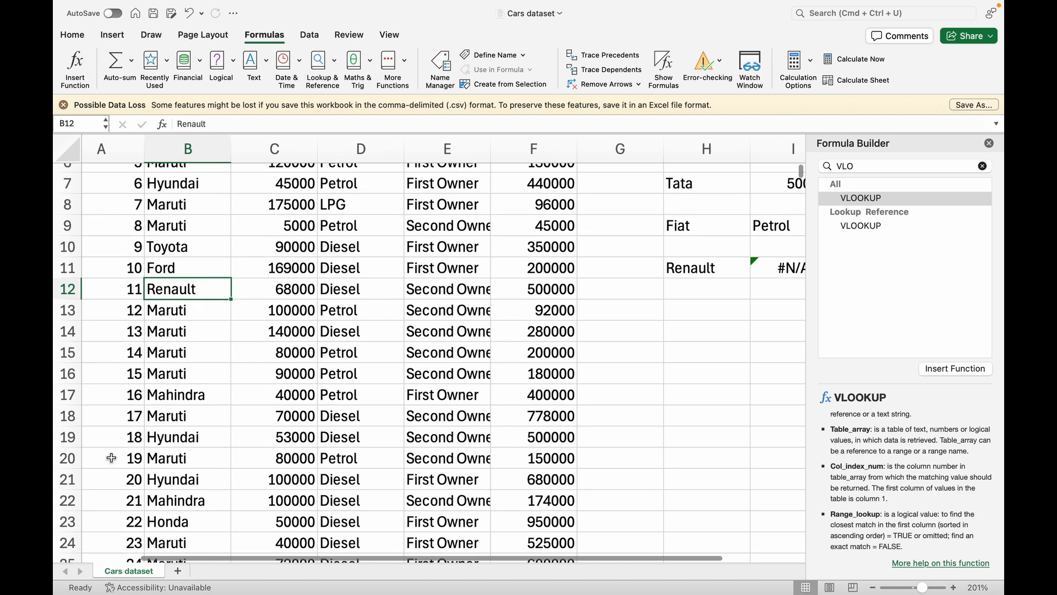
{"action": "left_click", "coordinate": [113, 290]}
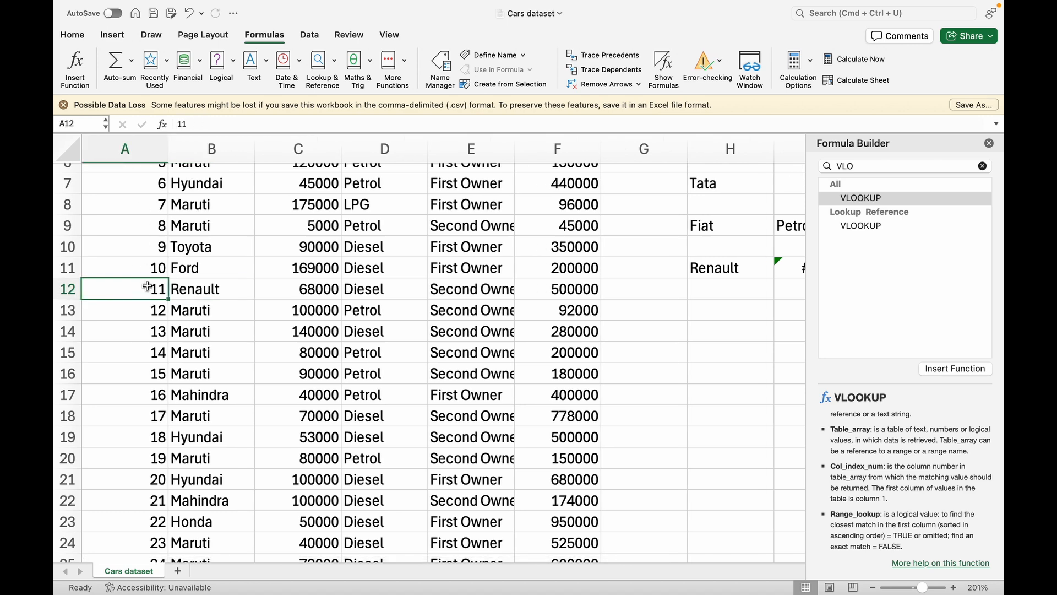
{"action": "scroll", "coordinate": [521, 312], "scroll_direction": "right", "scroll_amount": 2}
{"action": "scroll", "coordinate": [521, 311], "scroll_direction": "up", "scroll_amount": 1}
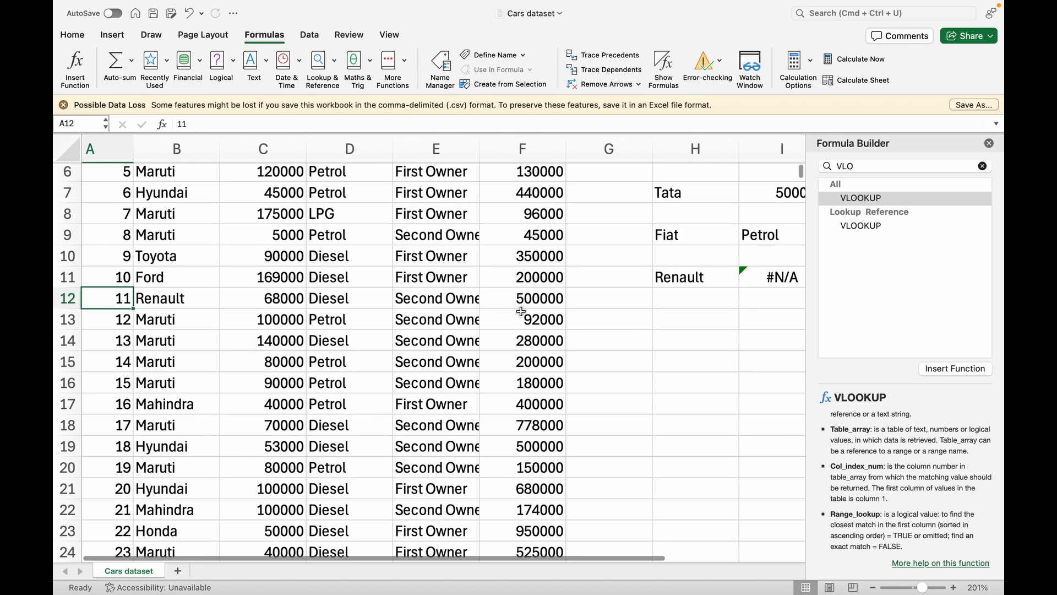
Replace the Renault label in H11 with the ID 11
{"action": "left_click", "coordinate": [692, 277]}
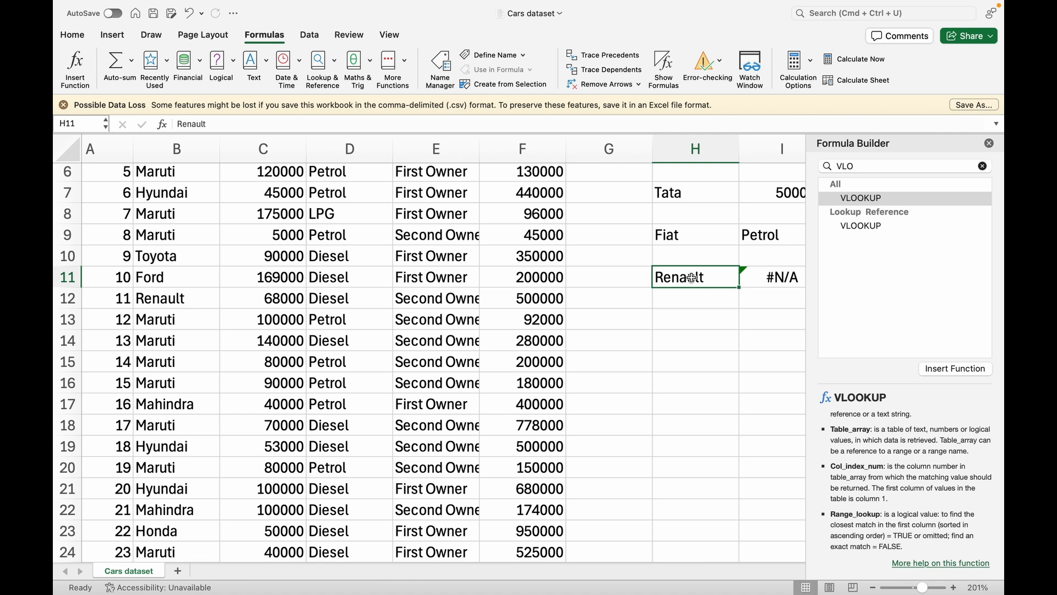
{"action": "key", "text": "Delete"}
{"action": "type", "text": "11"}
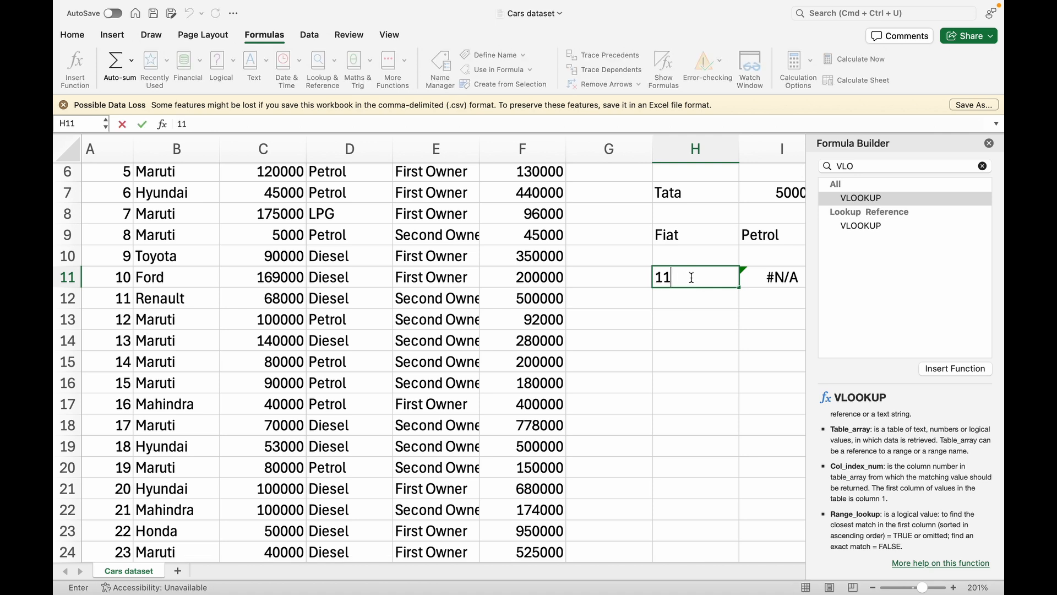
{"action": "key", "text": "Return"}
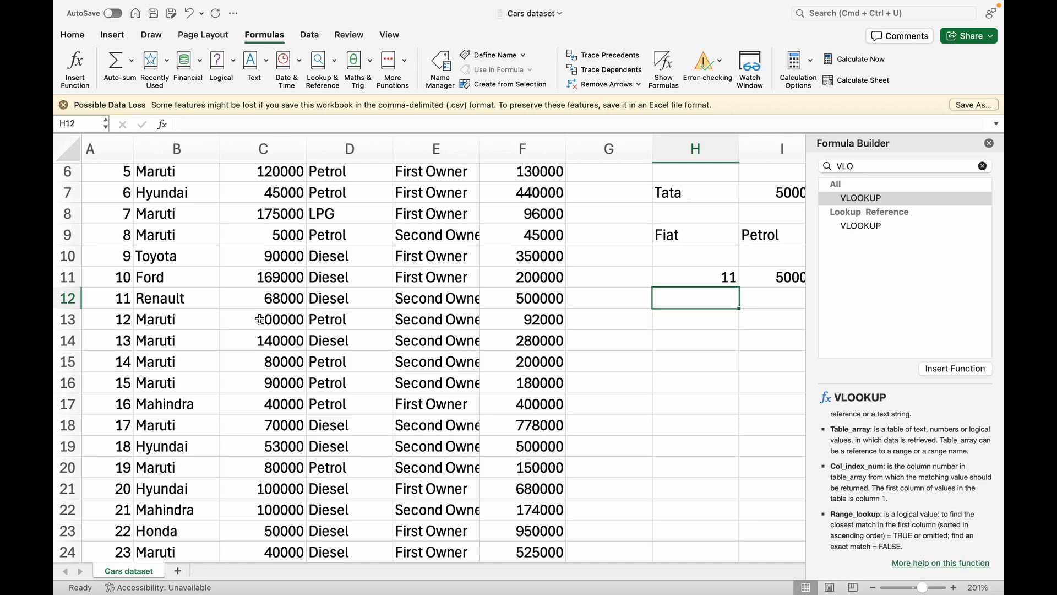
Verify that I11 now shows 500000 against the Renault record in row 12
{"action": "left_click", "coordinate": [71, 298]}
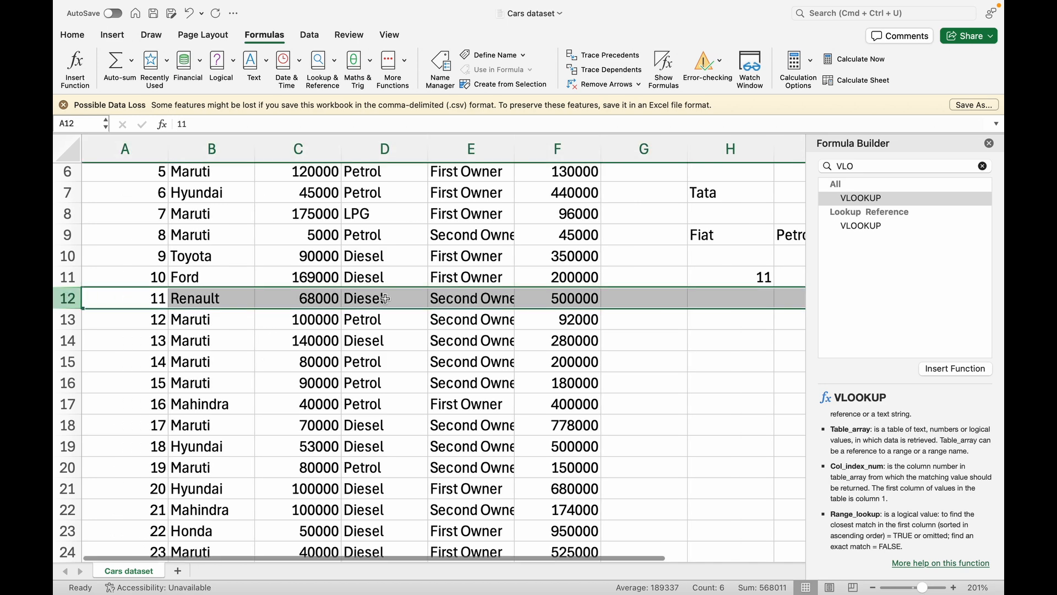
{"action": "scroll", "coordinate": [702, 298], "scroll_direction": "up", "scroll_amount": 1}
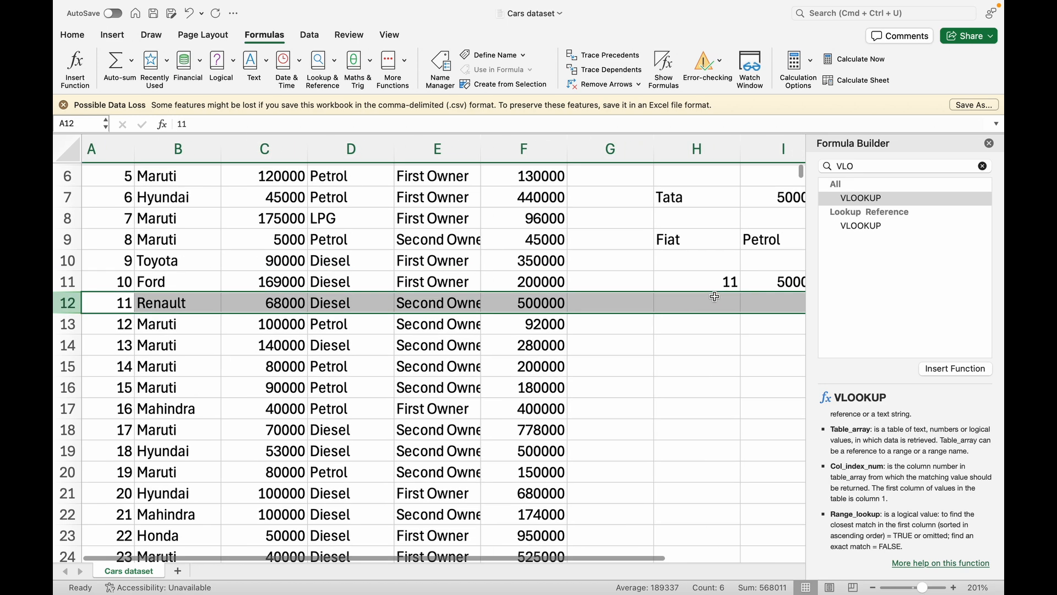
{"action": "scroll", "coordinate": [710, 297], "scroll_direction": "right", "scroll_amount": 2}
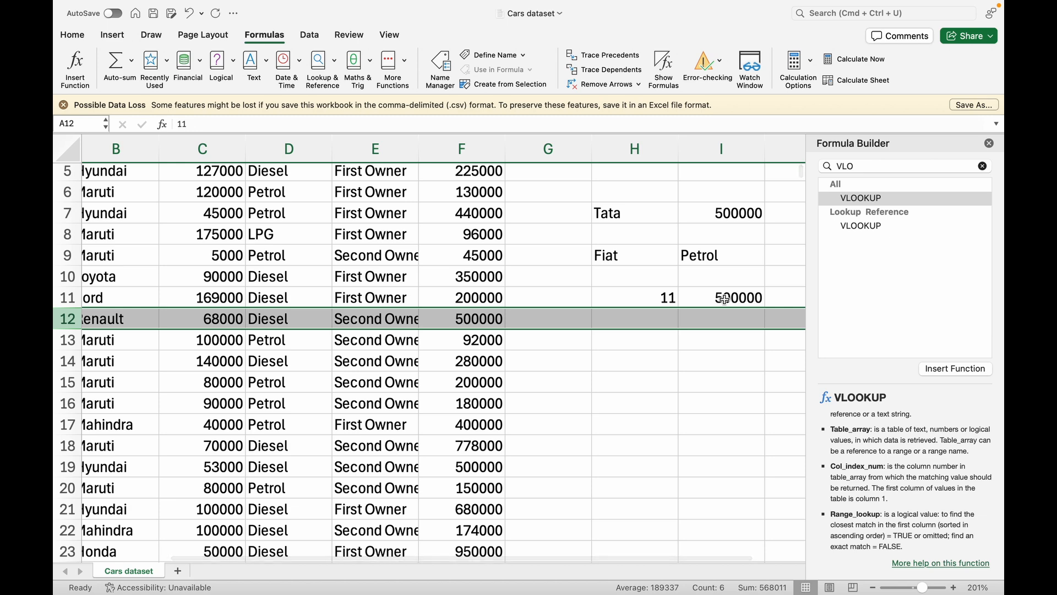
{"action": "left_click", "coordinate": [725, 298]}
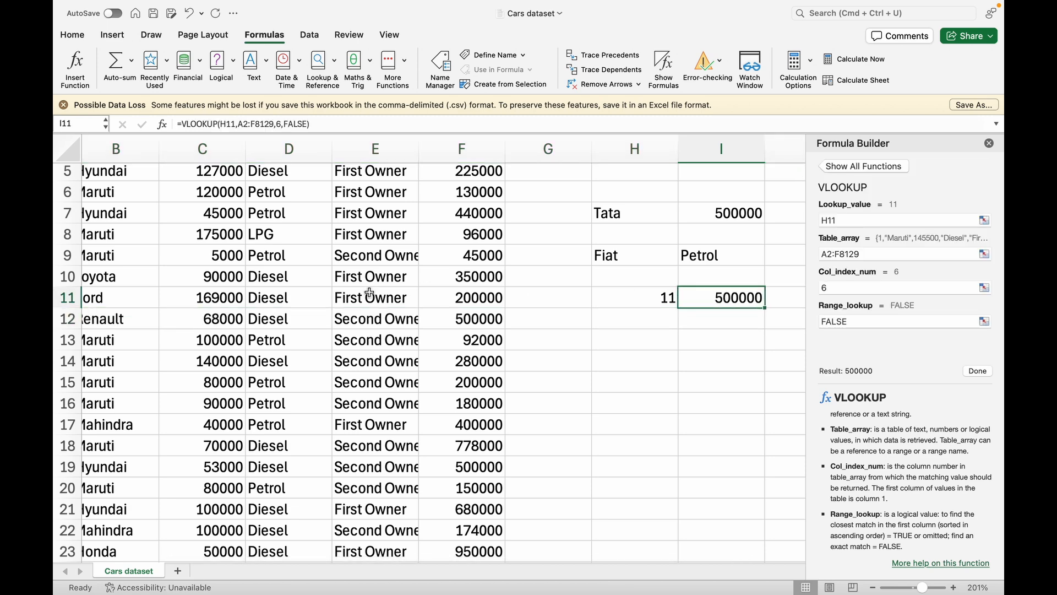
{"action": "scroll", "coordinate": [369, 292], "scroll_direction": "left", "scroll_amount": 2}
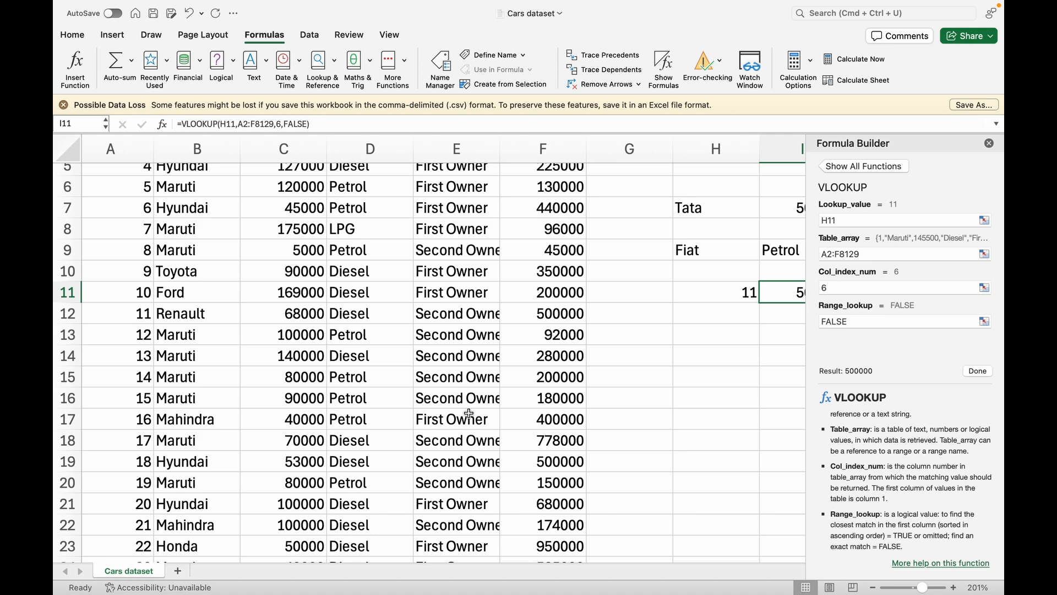
{"action": "scroll", "coordinate": [468, 413], "scroll_direction": "up", "scroll_amount": 4}
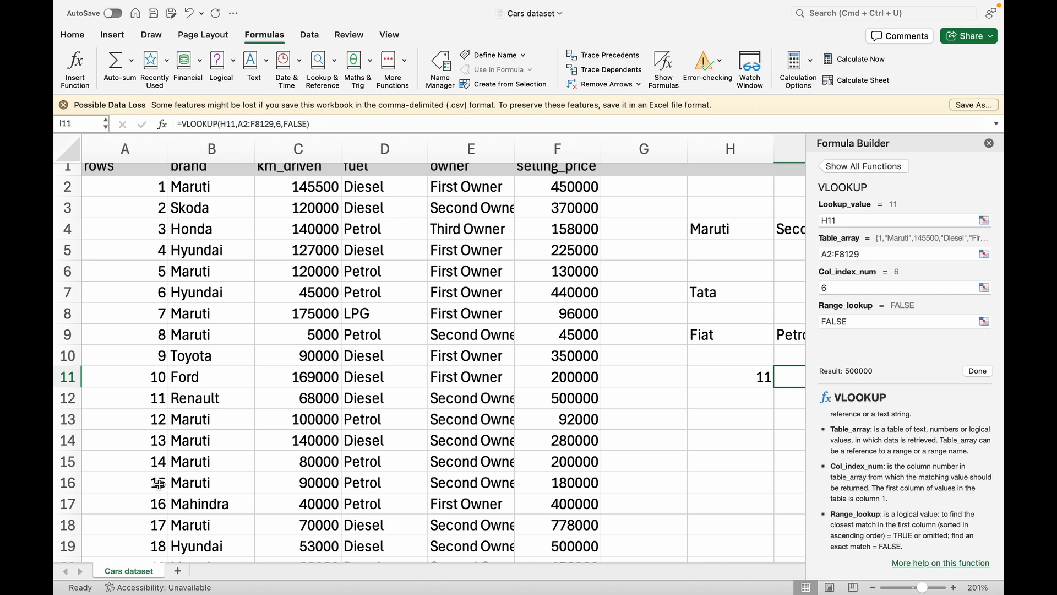
{"action": "left_click", "coordinate": [59, 402]}
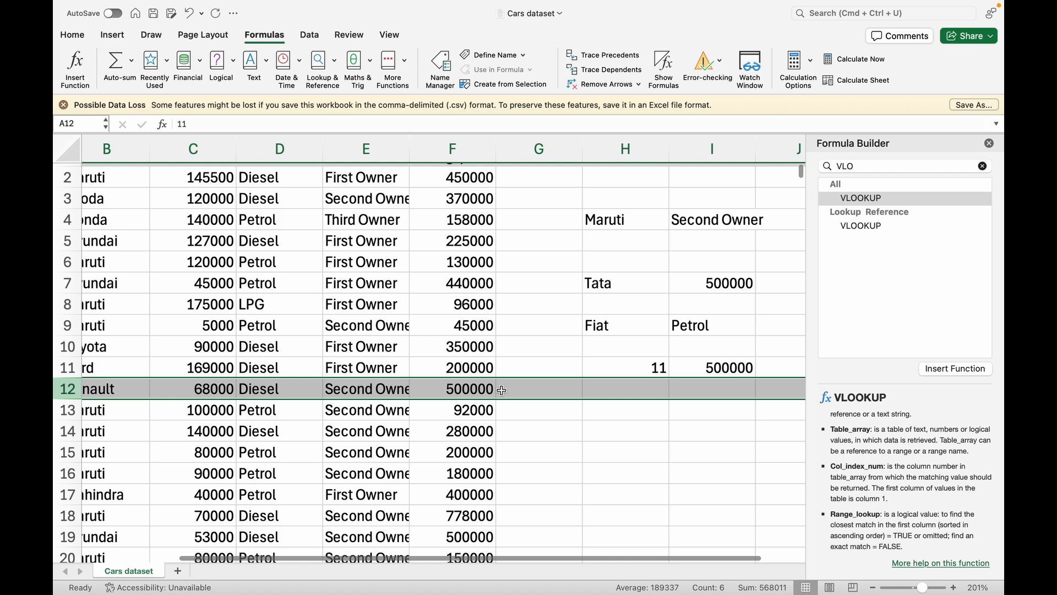
{"action": "left_click", "coordinate": [672, 451]}
Enter the lookup ID 16 in cell H13
{"action": "left_click", "coordinate": [645, 412]}
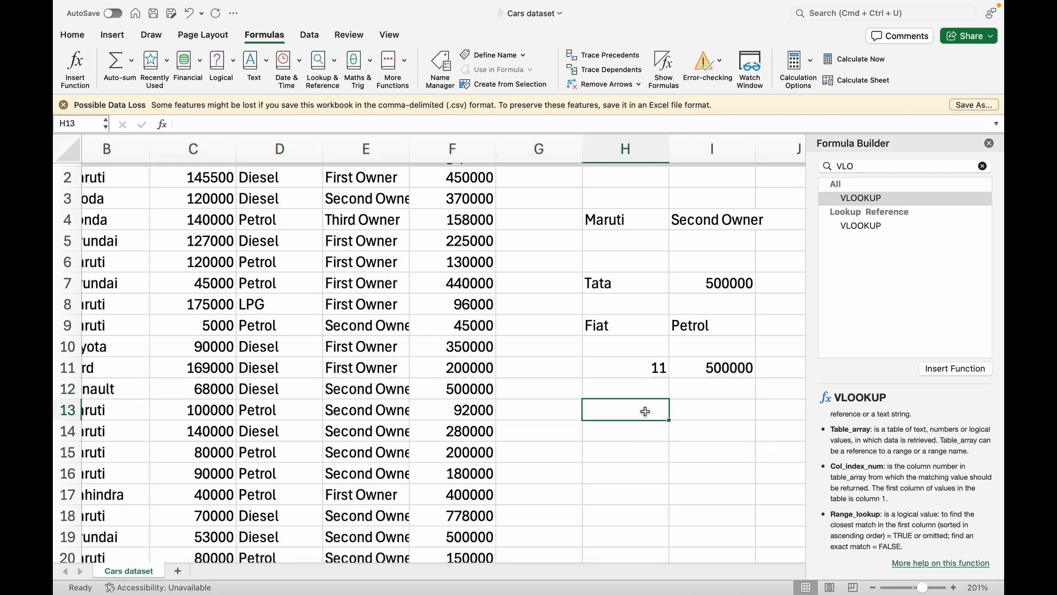
{"action": "scroll", "coordinate": [357, 417], "scroll_direction": "down", "scroll_amount": 4}
{"action": "scroll", "coordinate": [356, 417], "scroll_direction": "left", "scroll_amount": 1}
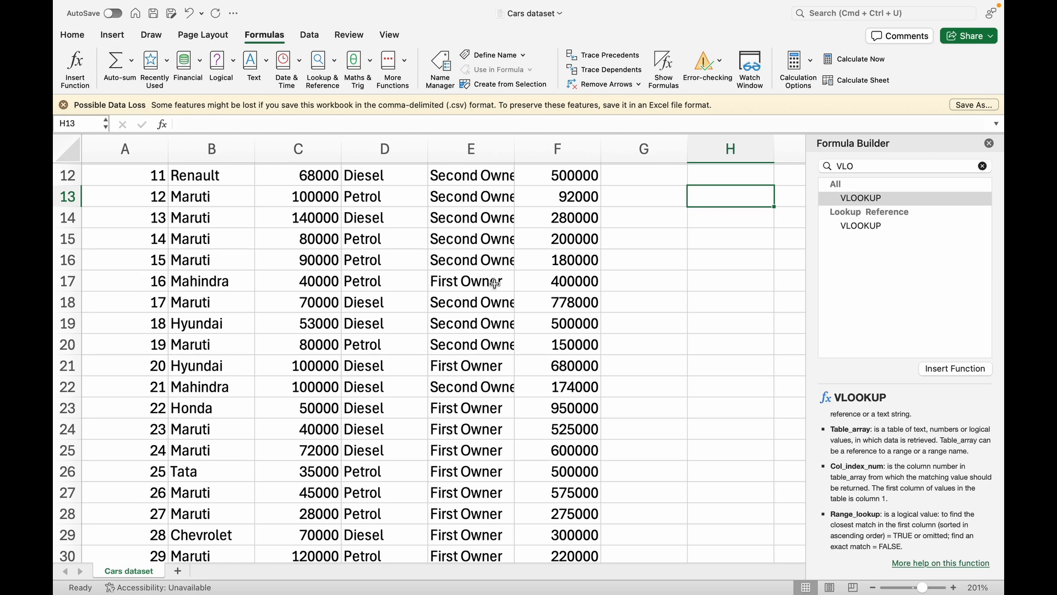
{"action": "scroll", "coordinate": [495, 284], "scroll_direction": "up", "scroll_amount": 3}
{"action": "scroll", "coordinate": [494, 284], "scroll_direction": "right", "scroll_amount": 2}
{"action": "type", "text": "M"}
{"action": "key", "text": "BackSpace"}
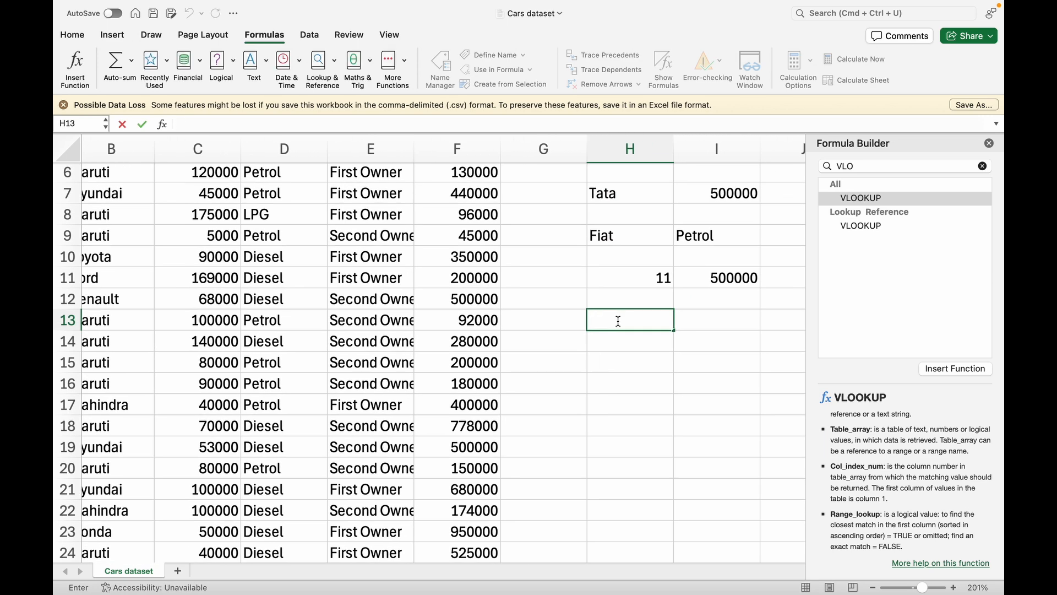
{"action": "type", "text": "16"}
{"action": "key", "text": "Tab"}
Start a VLOOKUP in I13 with H13 as the lookup value
{"action": "left_click", "coordinate": [513, 125]}
{"action": "type", "text": "-"}
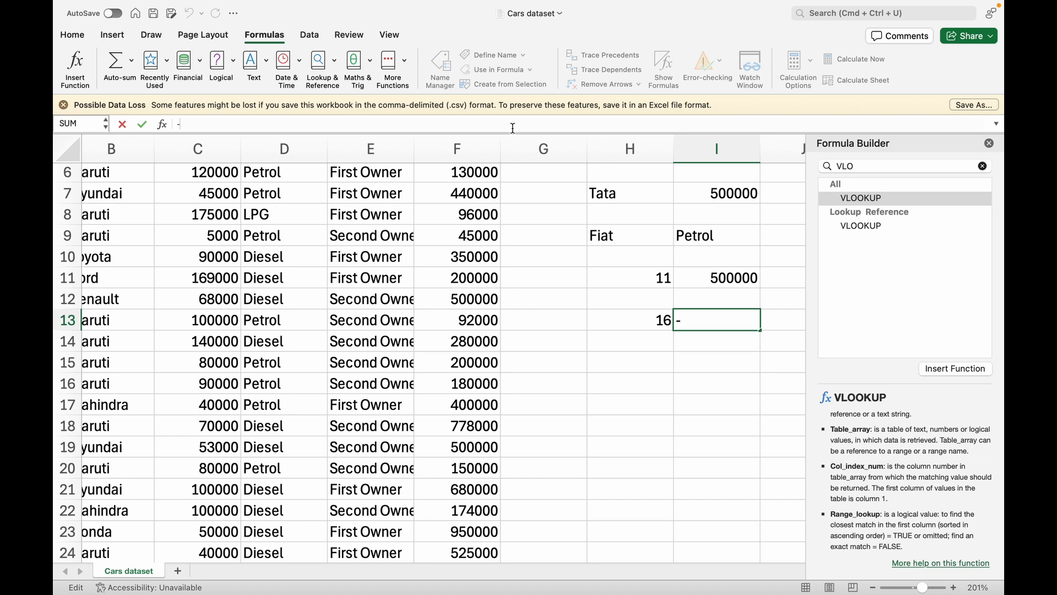
{"action": "type", "text": "VL"}
{"action": "key", "text": "BackSpace"}
{"action": "key", "text": "BackSpace"}
{"action": "key", "text": "BackSpace"}
{"action": "type", "text": "=VLO"}
{"action": "key", "text": "Tab"}
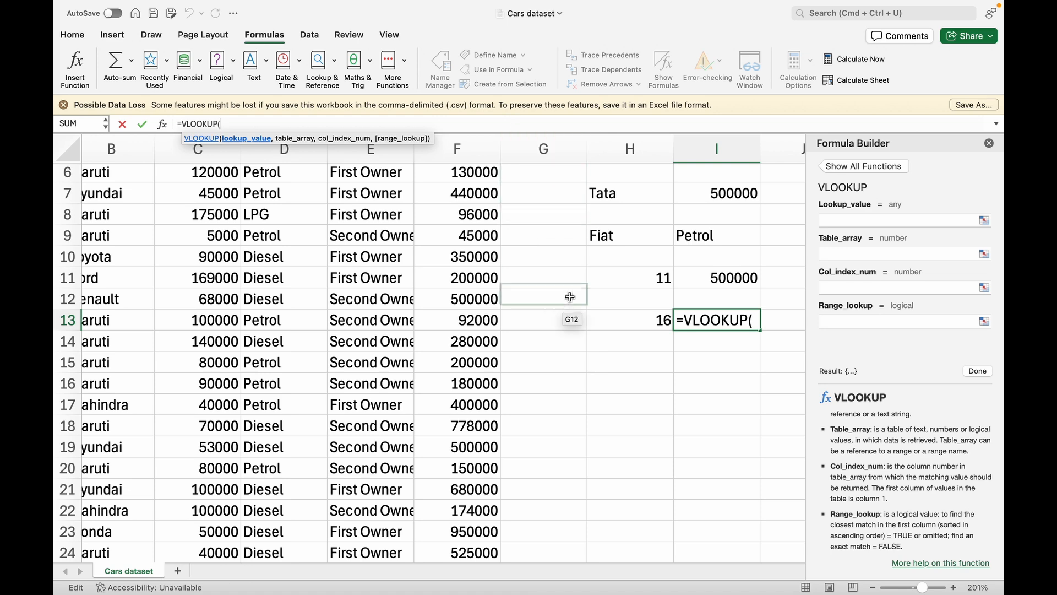
{"action": "left_click", "coordinate": [640, 317]}
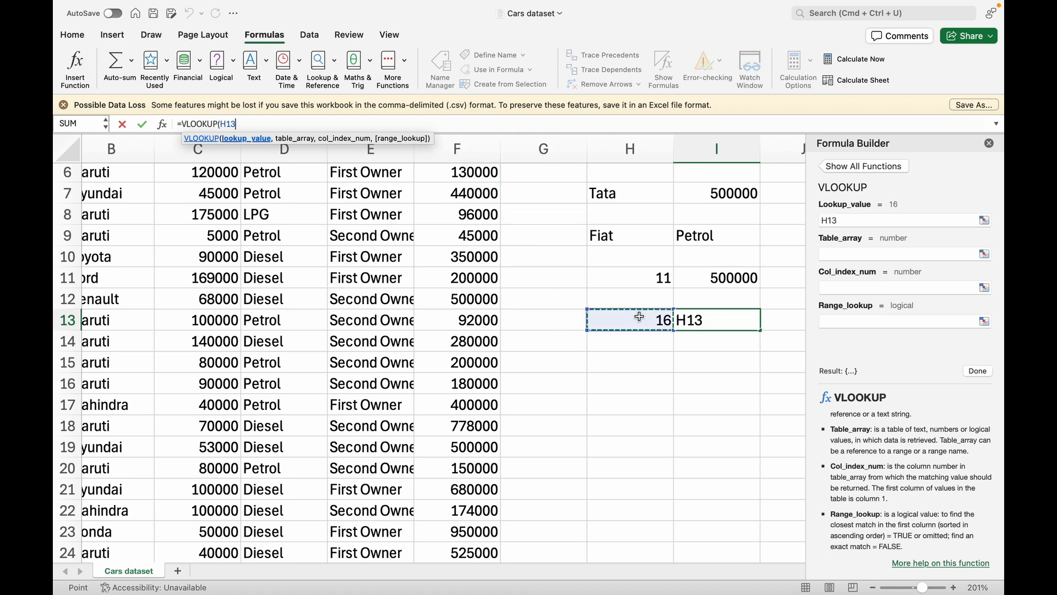
{"action": "type", "text": ","}
{"action": "scroll", "coordinate": [544, 367], "scroll_direction": "left", "scroll_amount": 1}
{"action": "scroll", "coordinate": [544, 368], "scroll_direction": "up", "scroll_amount": 1}
{"action": "scroll", "coordinate": [544, 368], "scroll_direction": "up", "scroll_amount": 4}
{"action": "scroll", "coordinate": [544, 368], "scroll_direction": "left", "scroll_amount": 1}
Finish the formula over A2:F8129, column 4, exact match FALSE, returning Petrol
{"action": "left_click", "coordinate": [129, 198]}
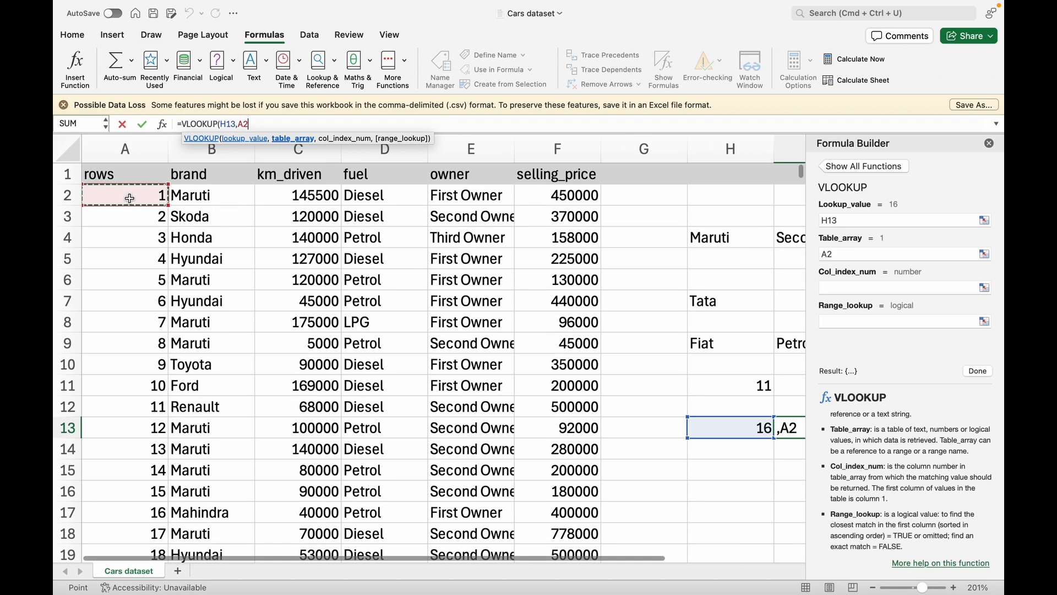
{"action": "key", "text": "ctrl+shift+Right"}
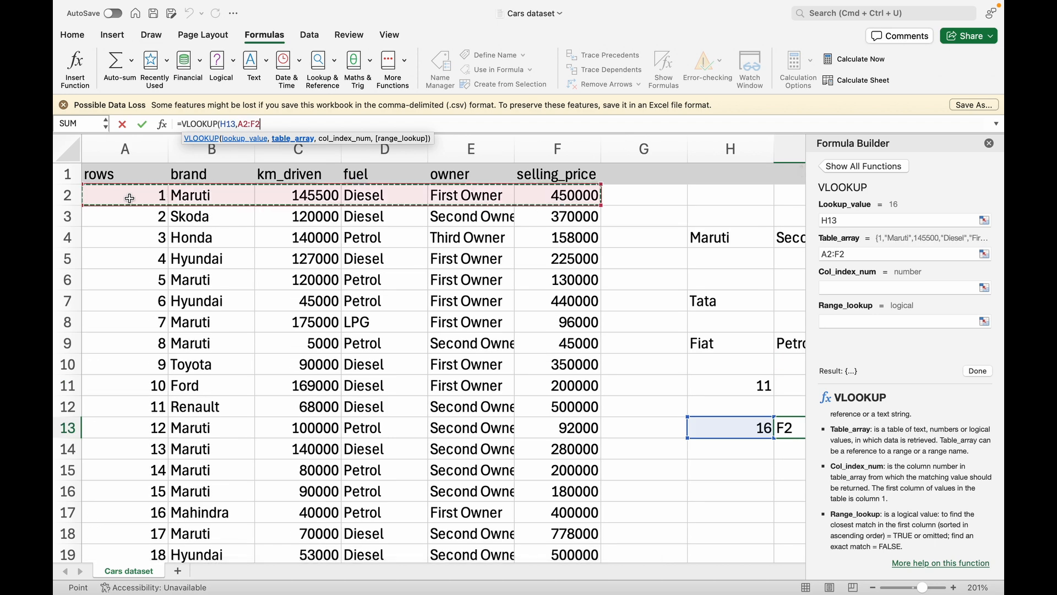
{"action": "key", "text": "ctrl+shift+Down"}
{"action": "type", "text": ","}
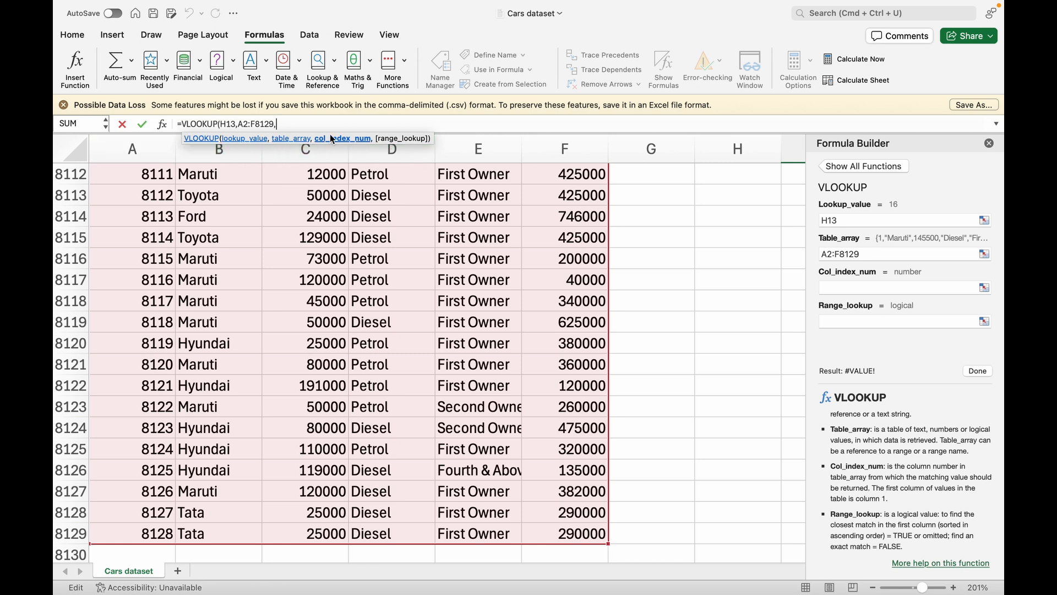
{"action": "type", "text": "4,"}
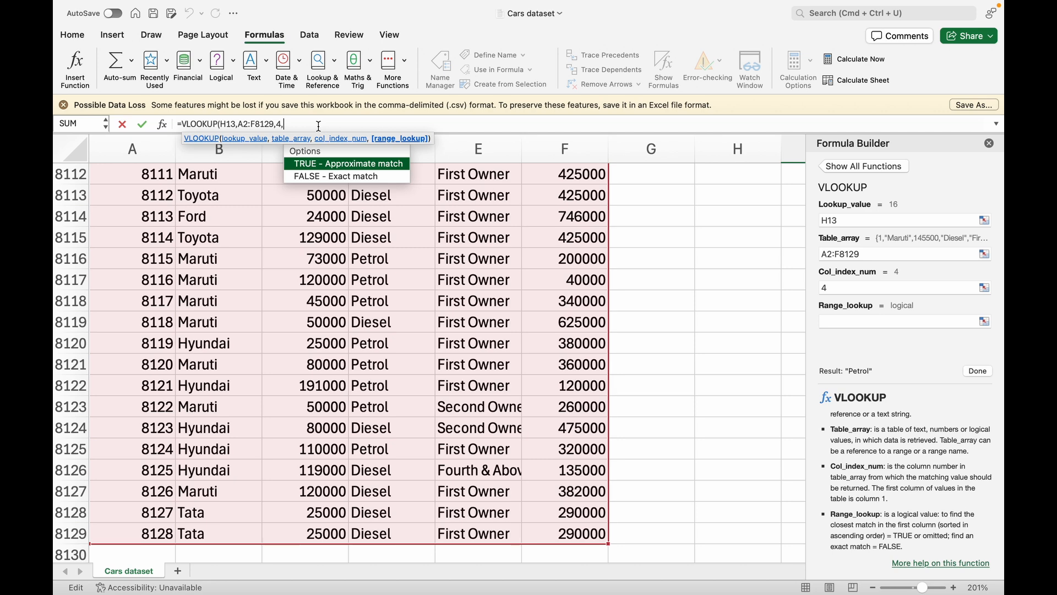
{"action": "double_click", "coordinate": [336, 177]}
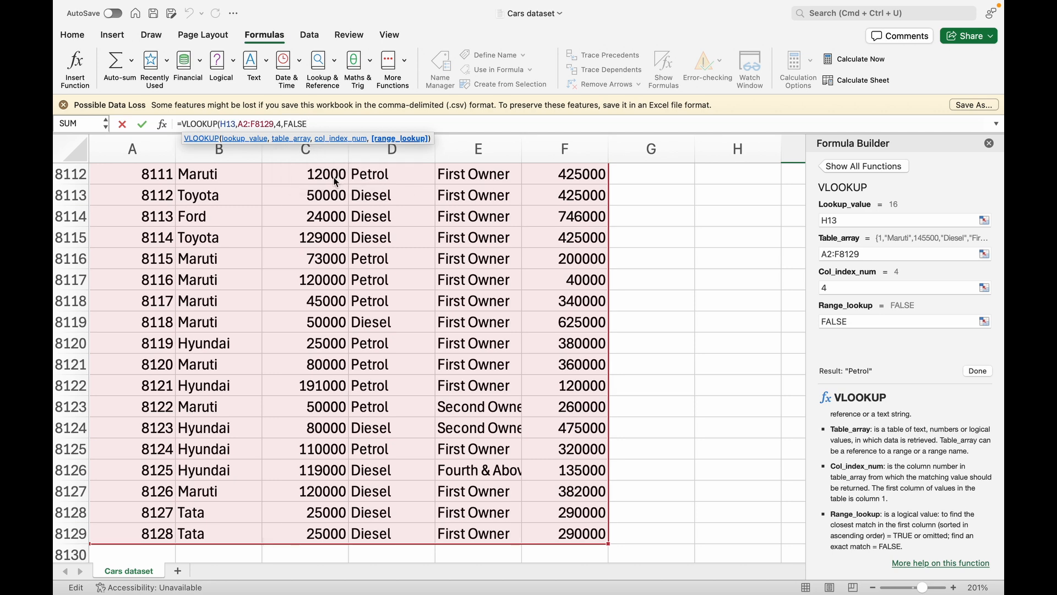
{"action": "type", "text": ")"}
{"action": "key", "text": "Return"}
{"action": "scroll", "coordinate": [315, 194], "scroll_direction": "up", "scroll_amount": 3}
{"action": "scroll", "coordinate": [315, 194], "scroll_direction": "right", "scroll_amount": 2}
{"action": "left_click", "coordinate": [549, 270]}
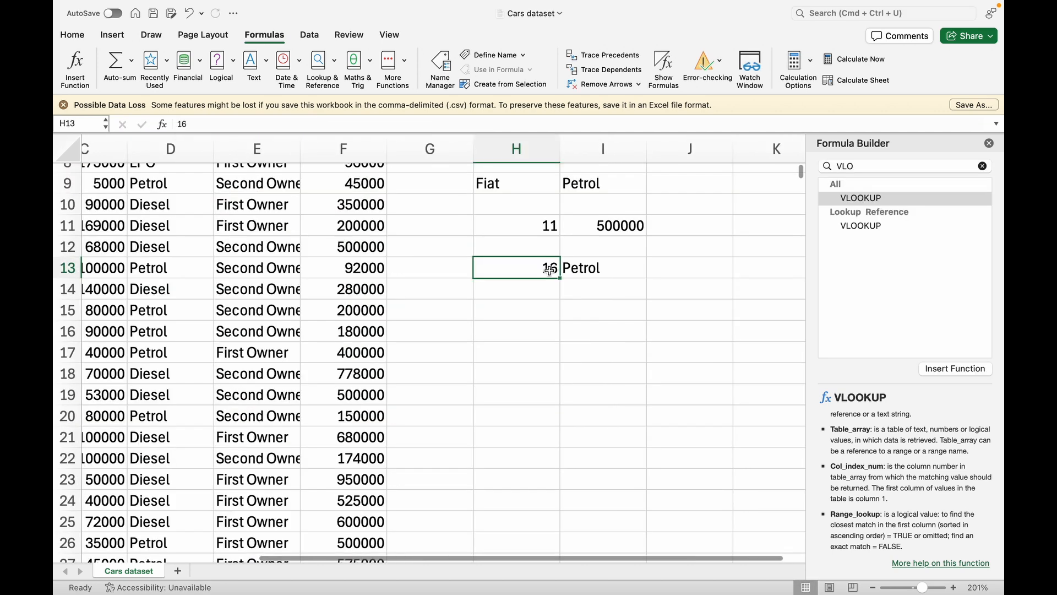
{"action": "scroll", "coordinate": [452, 331], "scroll_direction": "left", "scroll_amount": 2}
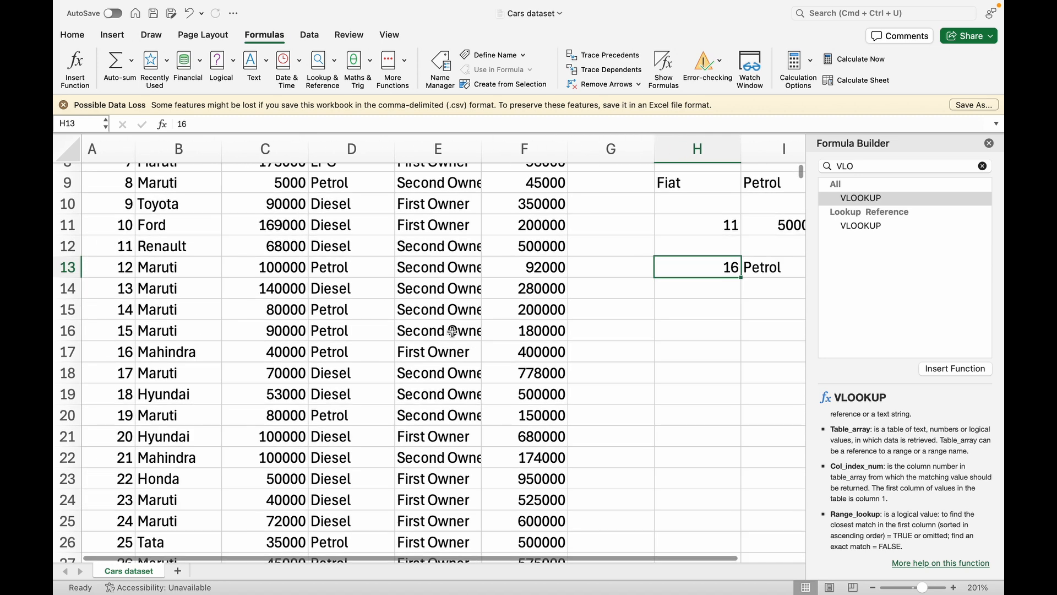
{"action": "scroll", "coordinate": [452, 330], "scroll_direction": "left", "scroll_amount": 2}
{"action": "scroll", "coordinate": [453, 331], "scroll_direction": "down", "scroll_amount": 1}
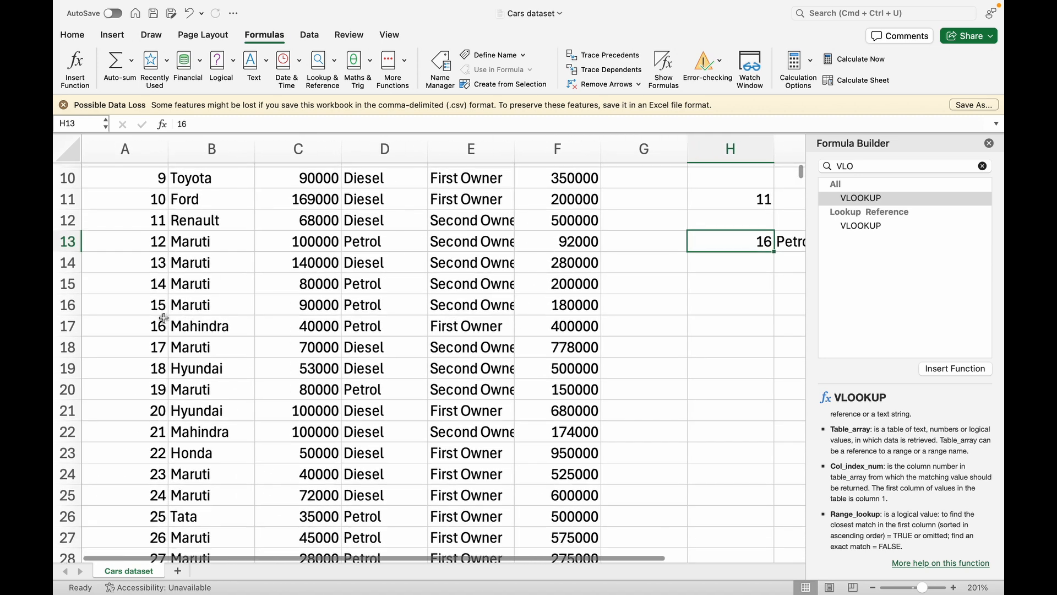
{"action": "left_click", "coordinate": [136, 328]}
{"action": "key", "text": "shift+space"}
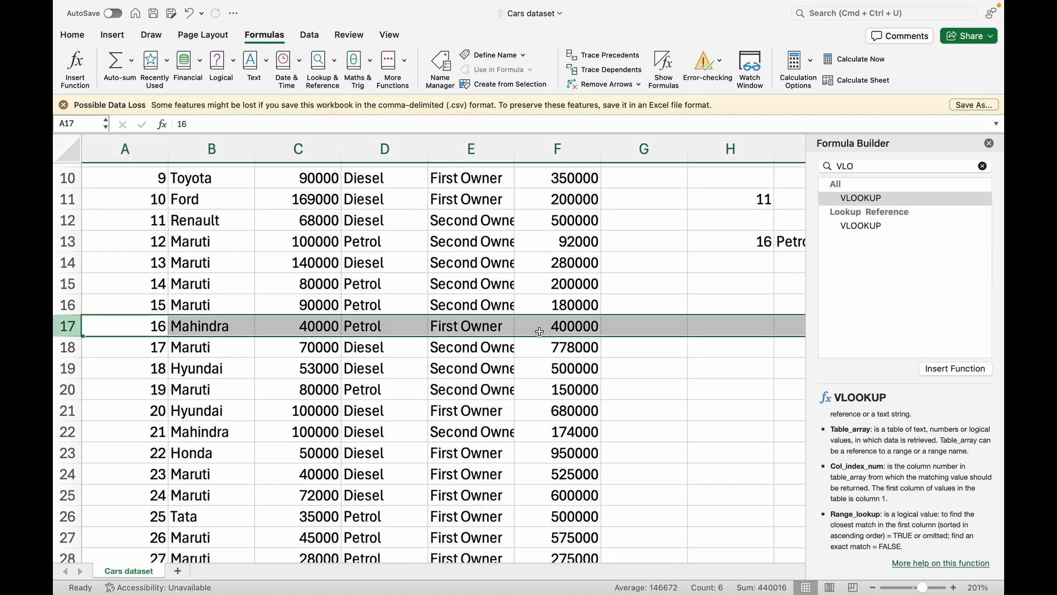
{"action": "left_click", "coordinate": [359, 328]}
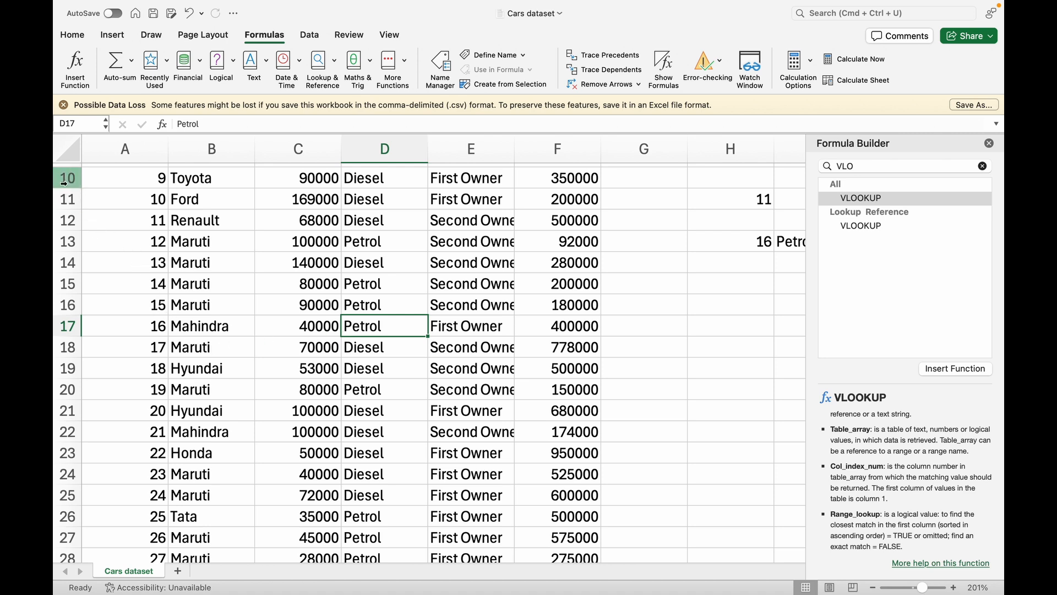
{"action": "left_click", "coordinate": [66, 325]}
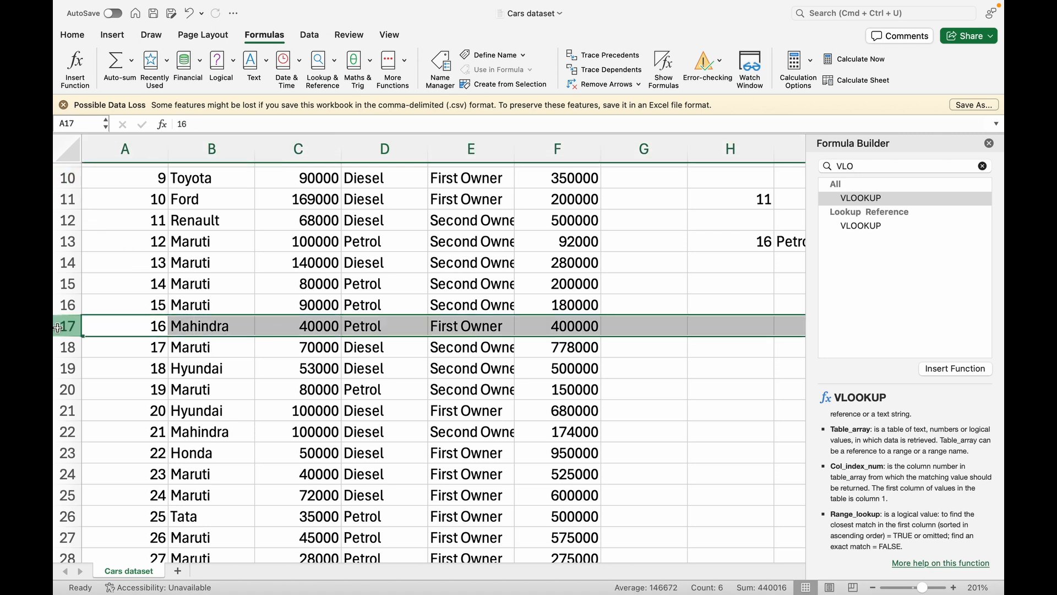
{"action": "left_click", "coordinate": [156, 325]}
{"action": "scroll", "coordinate": [132, 221], "scroll_direction": "up", "scroll_amount": 5}
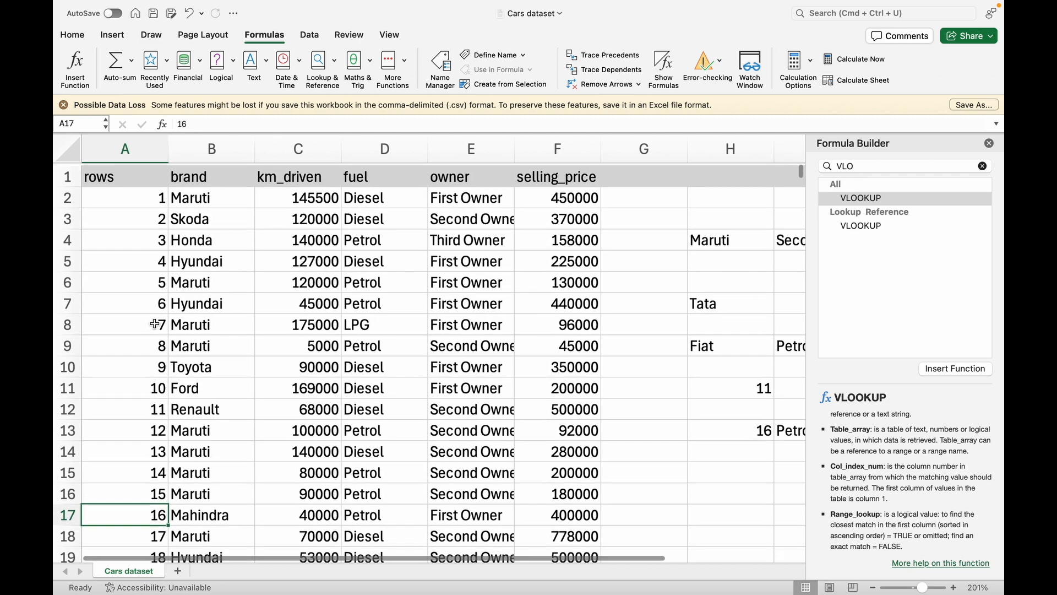
{"action": "scroll", "coordinate": [110, 219], "scroll_direction": "up", "scroll_amount": 1}
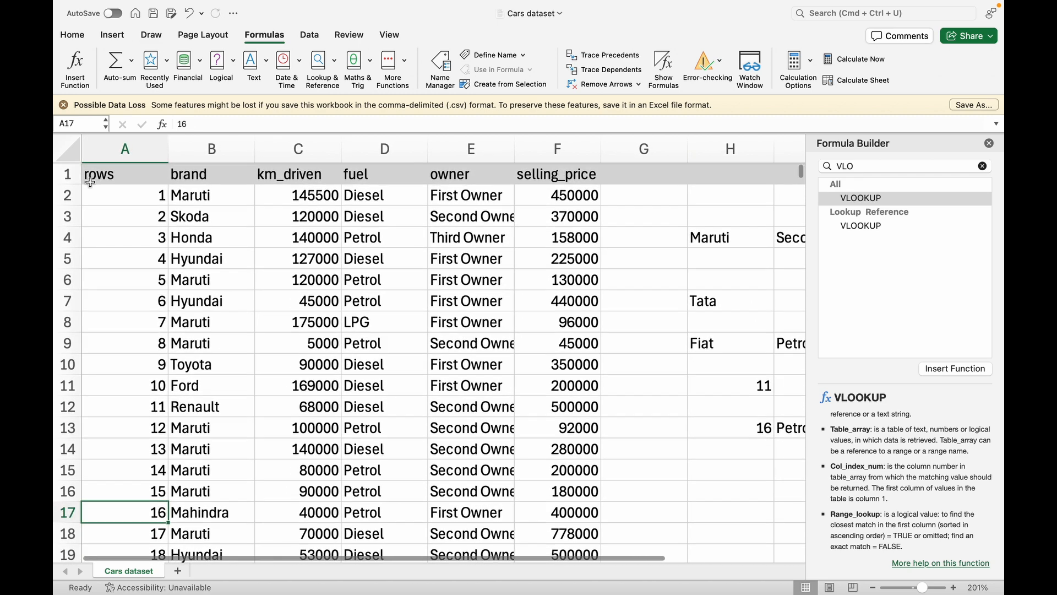
{"action": "left_click", "coordinate": [60, 174]}
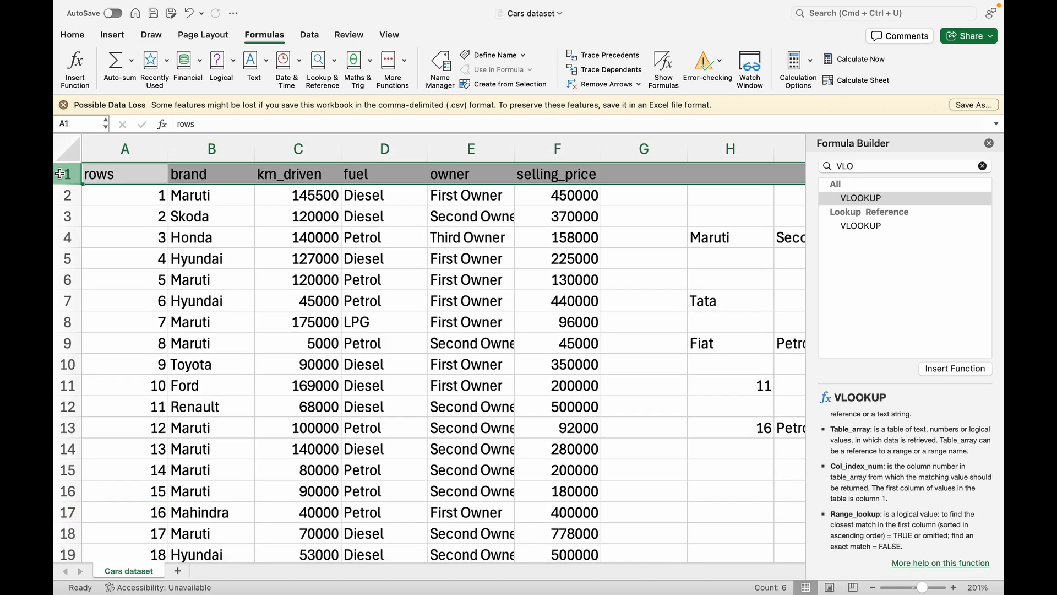
{"action": "left_click", "coordinate": [149, 243]}
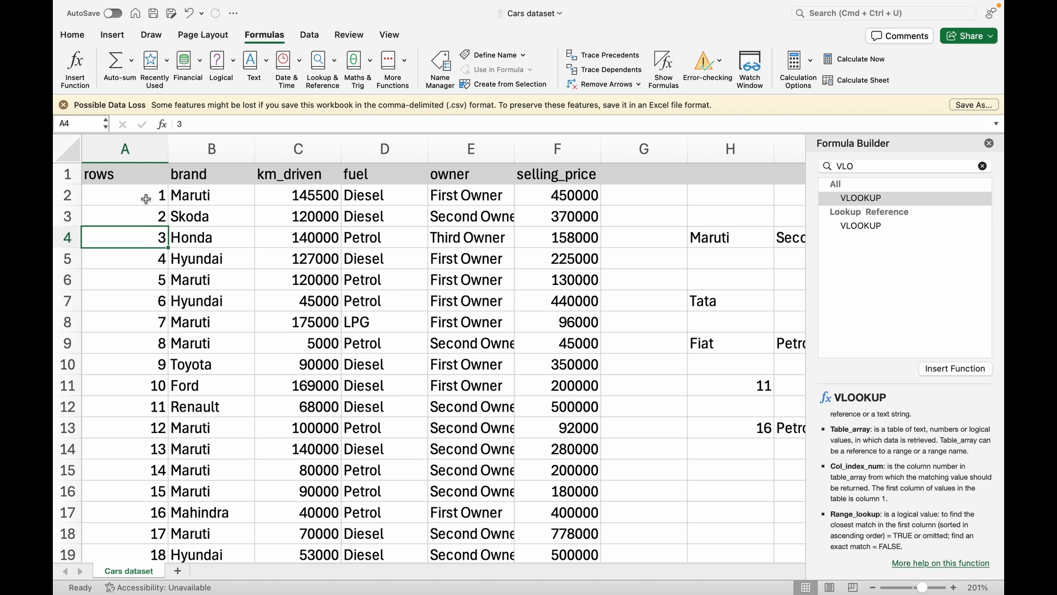
{"action": "left_click", "coordinate": [67, 196]}
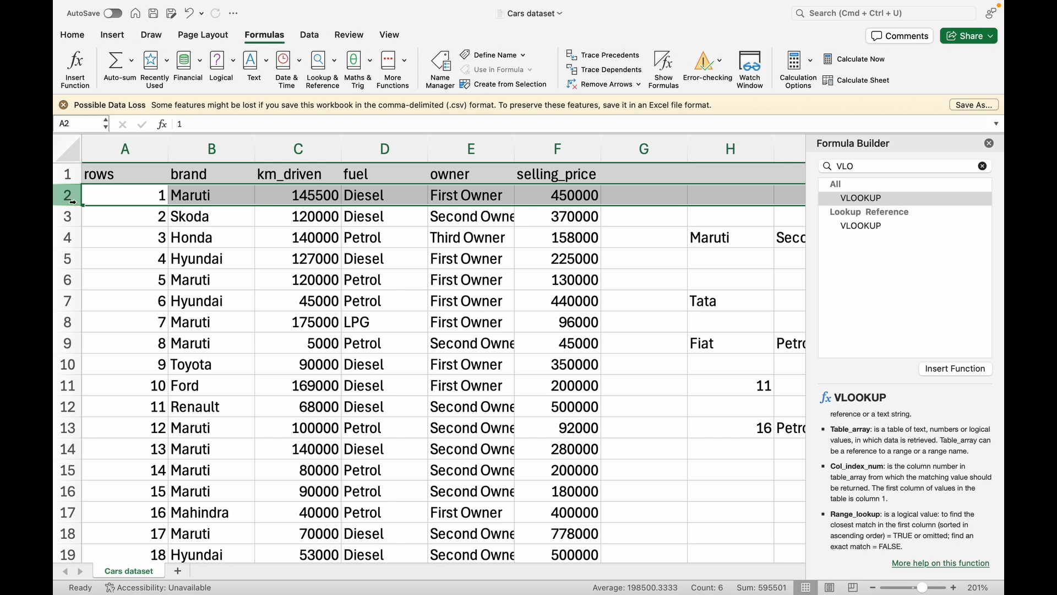
{"action": "left_click", "coordinate": [130, 195]}
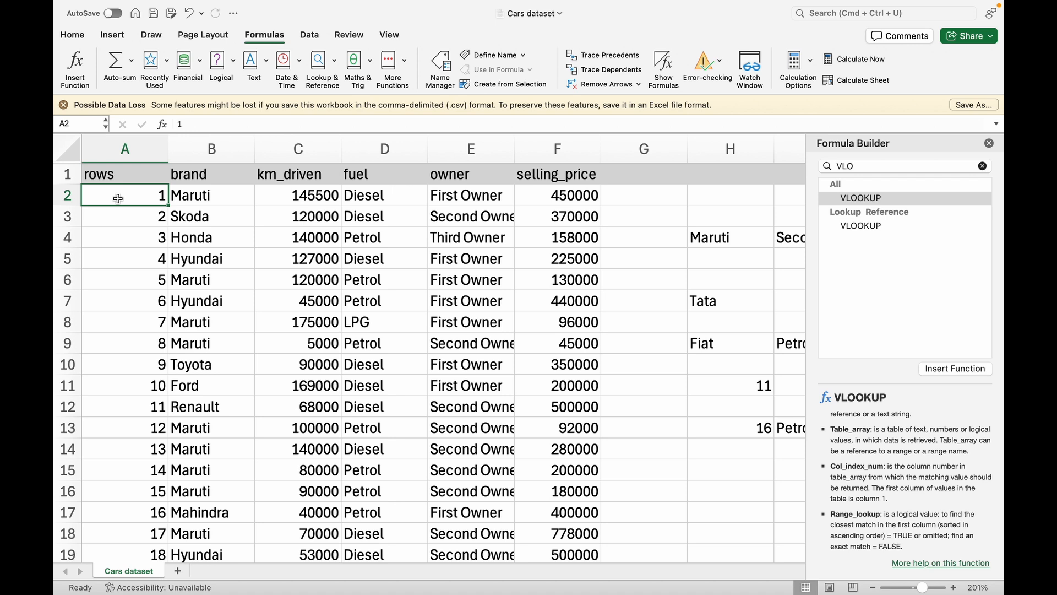
{"action": "key", "text": "Down"}
{"action": "key", "text": "Down"}
{"action": "key", "text": "Down"}
{"action": "key", "text": "Down"}
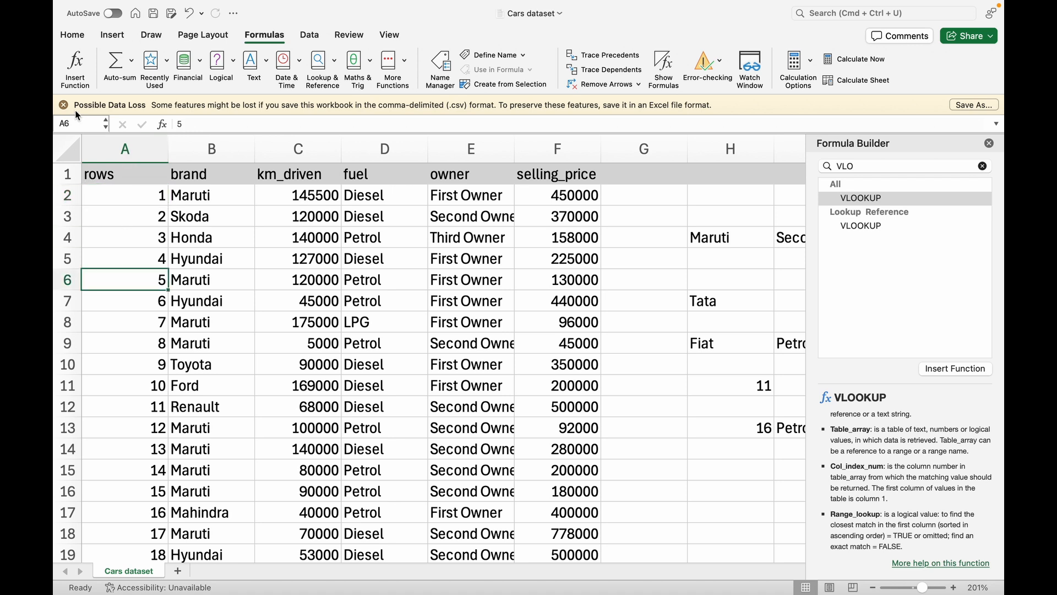
{"action": "left_click", "coordinate": [141, 191]}
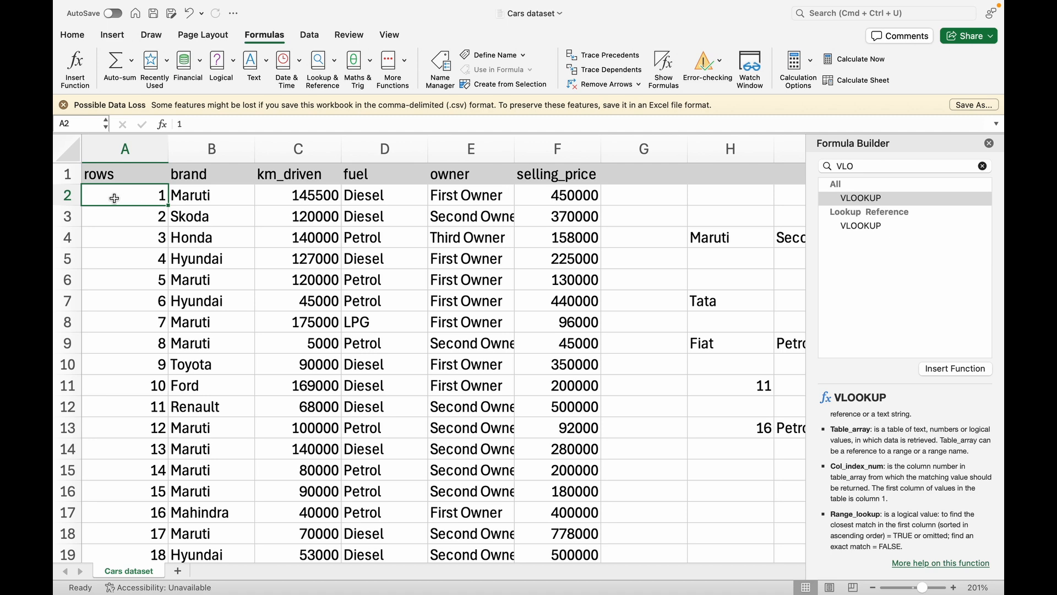
{"action": "scroll", "coordinate": [380, 416], "scroll_direction": "down", "scroll_amount": 3}
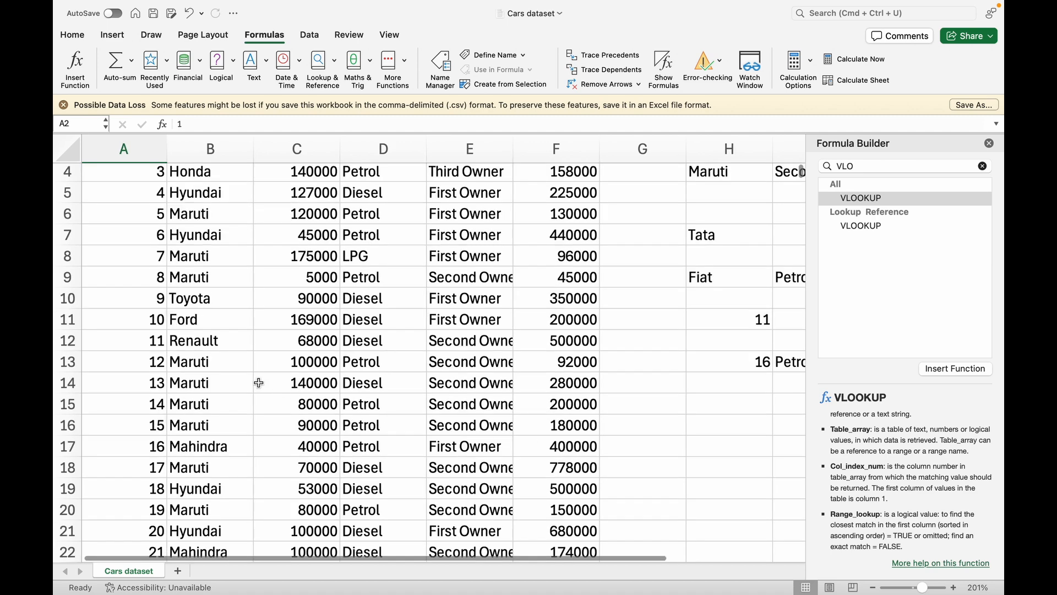
{"action": "left_click", "coordinate": [56, 360]}
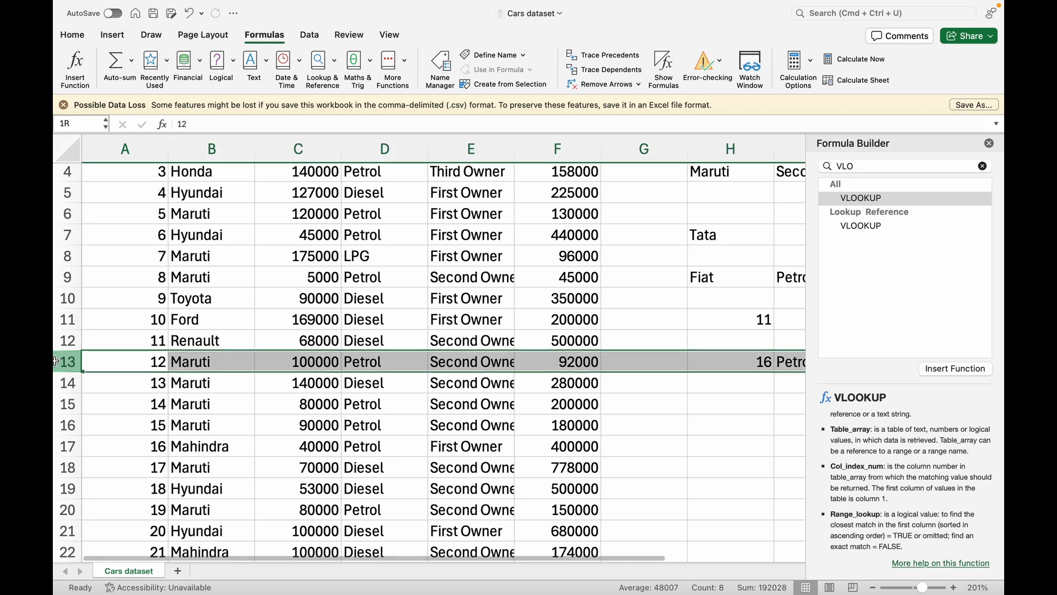
{"action": "left_click", "coordinate": [67, 342]}
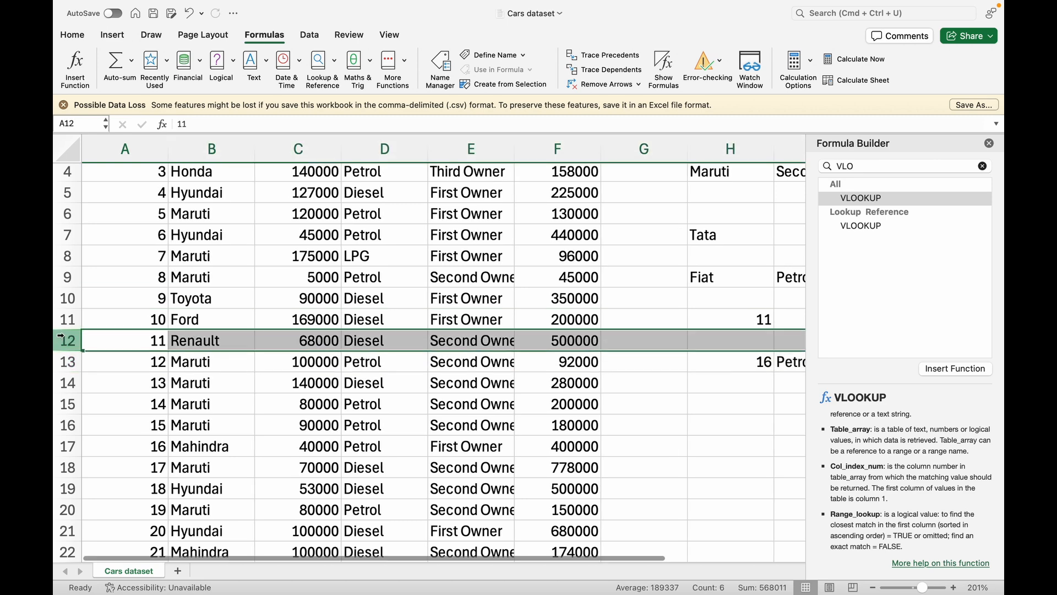
{"action": "left_click", "coordinate": [133, 301]}
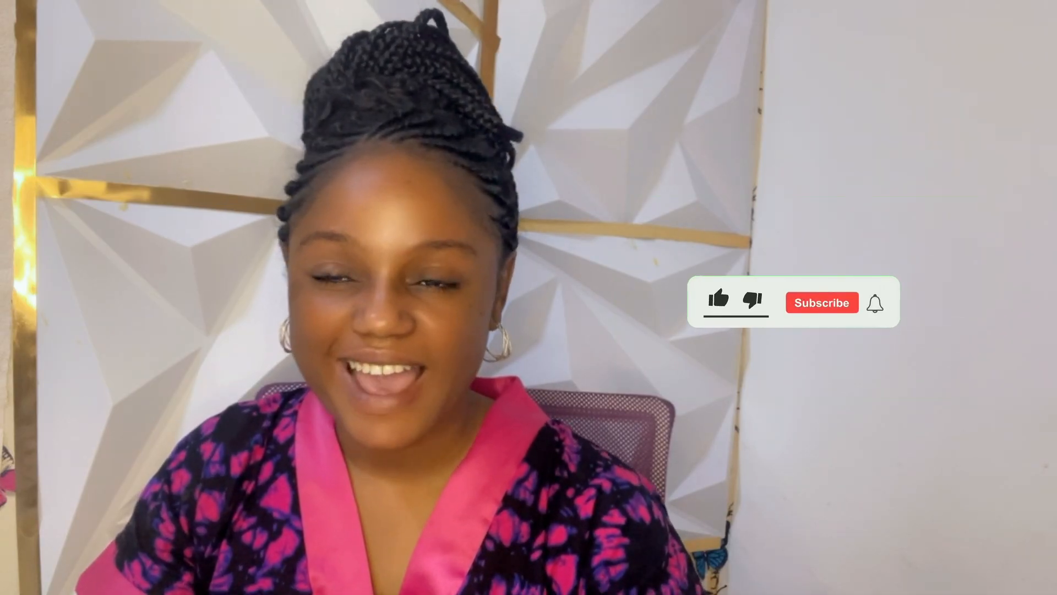